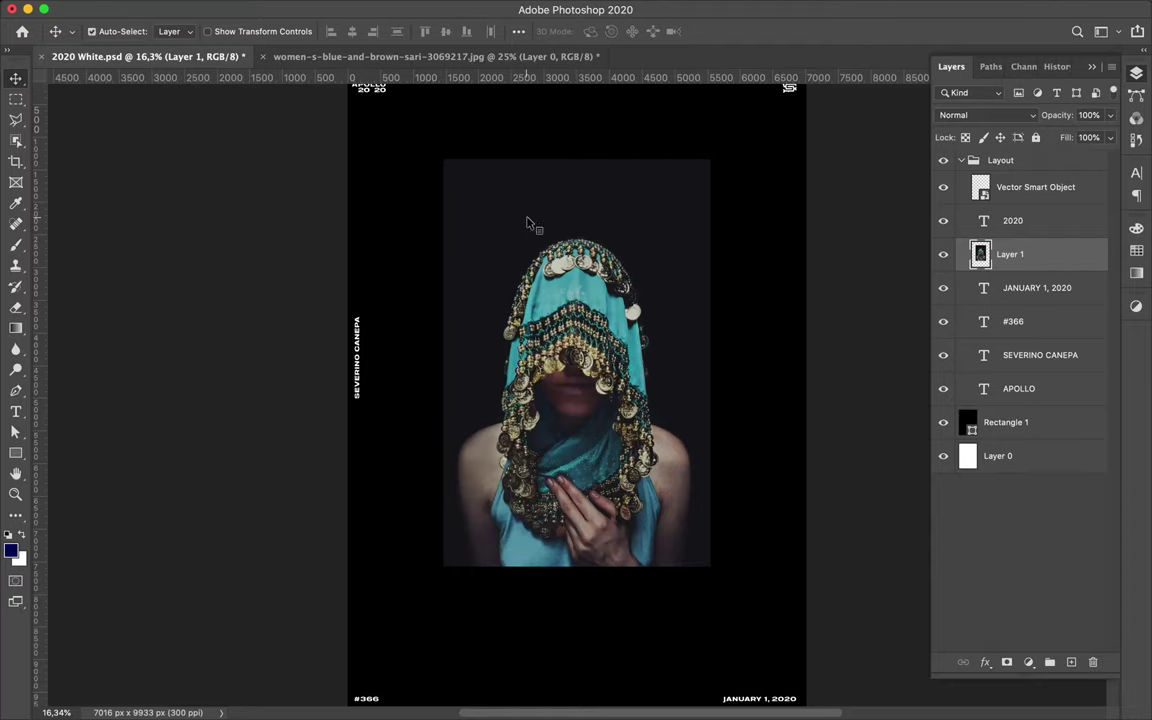
Move the photo layer below APOLLO and fill Rectangle 1 with a sampled dark navy
{"action": "key", "text": "i"}
{"action": "left_click", "coordinate": [707, 514]}
{"action": "left_click_drag", "start_coordinate": [1010, 254], "coordinate": [1030, 405]}
{"action": "key", "text": "a"}
{"action": "left_click", "coordinate": [501, 167]}
{"action": "left_click", "coordinate": [238, 31]}
{"action": "left_click", "coordinate": [145, 117]}
{"action": "key", "text": "v"}
Set up a near-black gradient whose right stop has 0 opacity, black-to-transparent
{"action": "key", "text": "alt+bracketleft"}
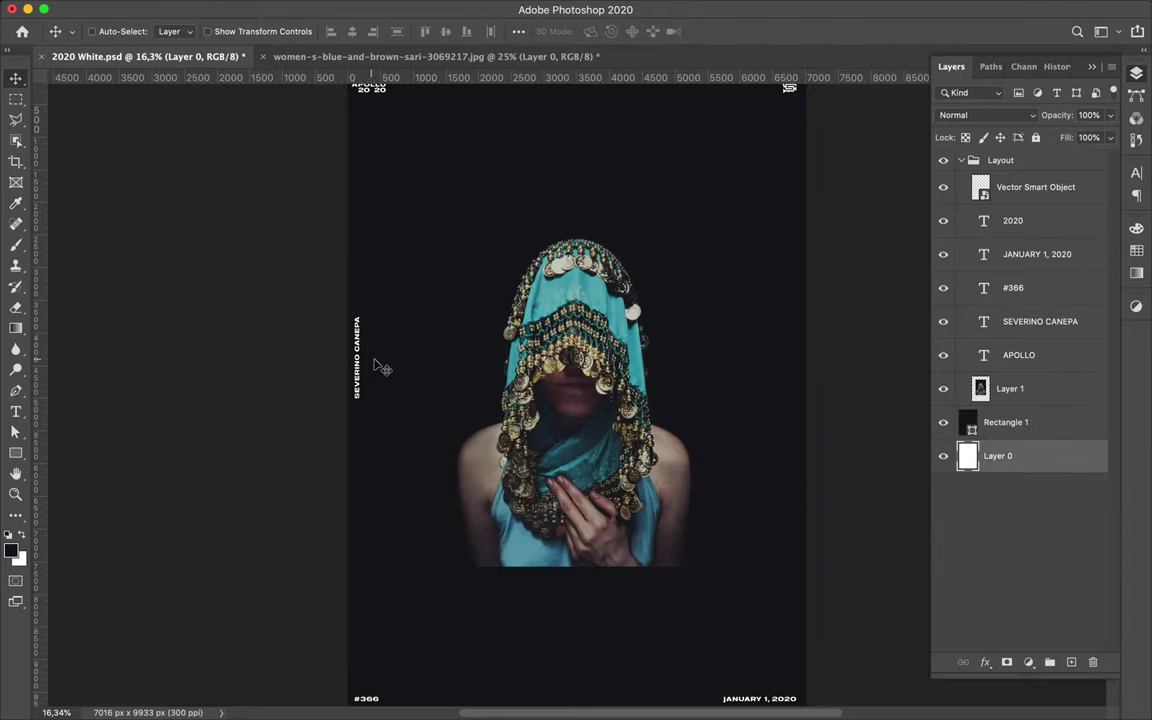
{"action": "key", "text": "ctrl+minus"}
{"action": "key", "text": "i"}
{"action": "double_click", "coordinate": [419, 431]}
{"action": "left_click", "coordinate": [428, 580]}
{"action": "key", "text": "Return"}
{"action": "double_click", "coordinate": [728, 431]}
{"action": "left_click", "coordinate": [622, 599]}
{"action": "key", "text": "Return"}
{"action": "left_click", "coordinate": [728, 392]}
{"action": "type", "text": "0"}
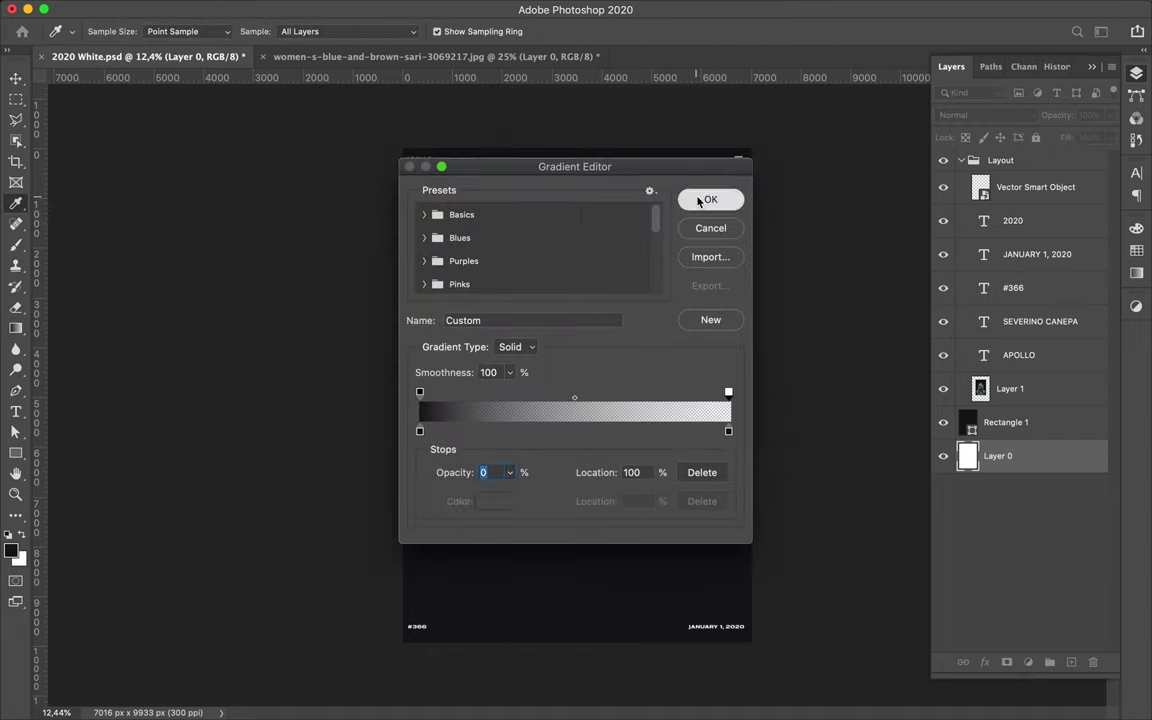
{"action": "left_click", "coordinate": [705, 199]}
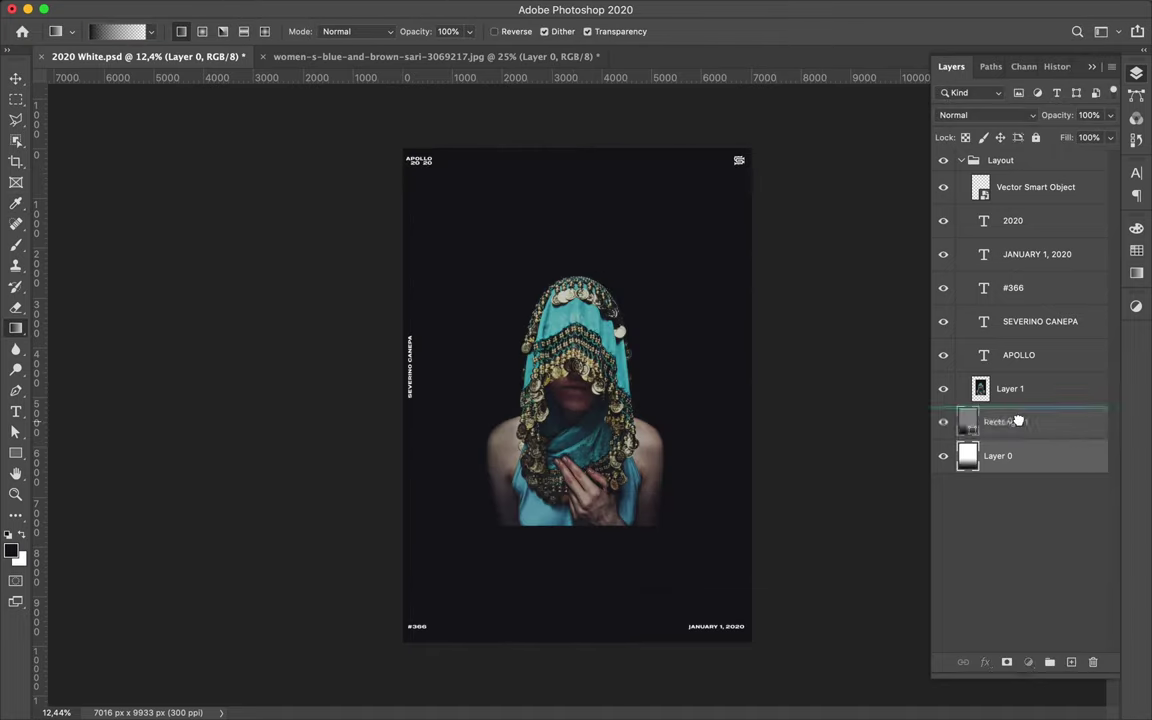
Draw the dark gradient on a new Layer 2 and place it above the photo
{"action": "left_click", "coordinate": [1070, 663]}
{"action": "left_click_drag", "start_coordinate": [997, 456], "coordinate": [1065, 395]}
{"action": "key", "text": "v"}
{"action": "mouse_move", "coordinate": [576, 541]}
{"action": "left_mouse_down"}
{"action": "mouse_move", "coordinate": [569, 491]}
{"action": "mouse_move", "coordinate": [577, 625]}
{"action": "left_mouse_up"}
Stretch and reposition the gradient layer with Free Transform, then switch it to Warp
{"action": "key", "text": "ctrl+t"}
{"action": "mouse_move", "coordinate": [558, 480]}
{"action": "left_mouse_down"}
{"action": "mouse_move", "coordinate": [558, 374]}
{"action": "mouse_move", "coordinate": [560, 437]}
{"action": "left_mouse_up"}
{"action": "key", "text": "Return"}
{"action": "key", "text": "ctrl+t"}
{"action": "right_click", "coordinate": [607, 234]}
{"action": "left_click", "coordinate": [640, 338]}
Warp the gradient's top edge and sides into a double arch over the head
{"action": "left_click_drag", "start_coordinate": [518, 93], "coordinate": [520, 468]}
{"action": "mouse_move", "coordinate": [635, 93]}
{"action": "left_mouse_down"}
{"action": "mouse_move", "coordinate": [648, 468]}
{"action": "mouse_move", "coordinate": [565, 405]}
{"action": "left_mouse_up"}
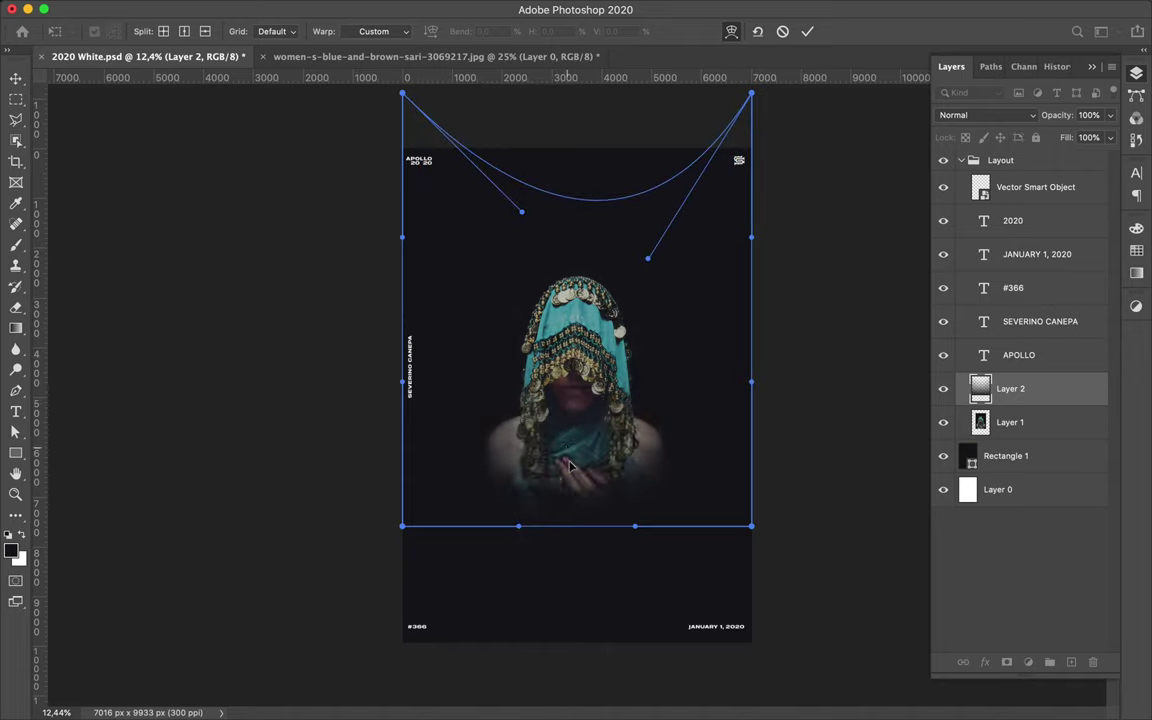
{"action": "left_click_drag", "start_coordinate": [402, 93], "coordinate": [463, 225]}
{"action": "left_click_drag", "start_coordinate": [751, 93], "coordinate": [751, 238]}
{"action": "left_click_drag", "start_coordinate": [649, 400], "coordinate": [679, 279]}
{"action": "left_click_drag", "start_coordinate": [527, 257], "coordinate": [651, 323]}
{"action": "left_click_drag", "start_coordinate": [751, 381], "coordinate": [703, 375]}
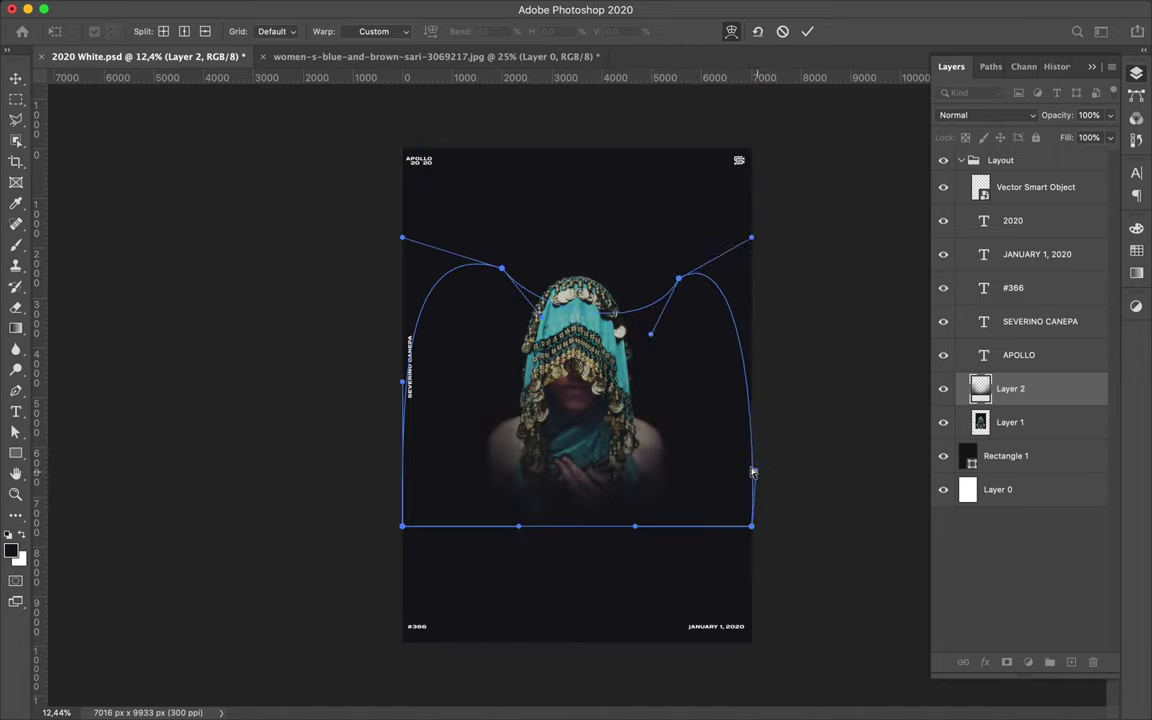
{"action": "left_click_drag", "start_coordinate": [402, 381], "coordinate": [463, 355]}
Reshape the warp's bottom corners and edge to finish the arched gradient
{"action": "left_click_drag", "start_coordinate": [402, 525], "coordinate": [424, 479]}
{"action": "left_click_drag", "start_coordinate": [519, 525], "coordinate": [452, 565]}
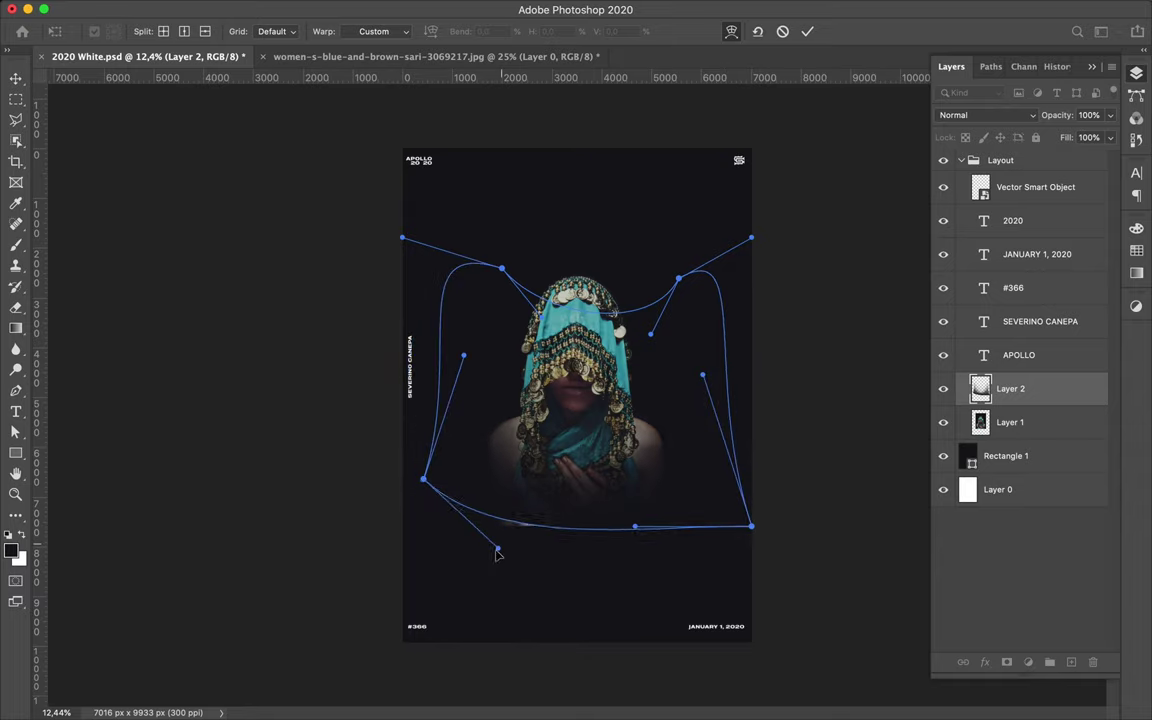
{"action": "left_click_drag", "start_coordinate": [751, 525], "coordinate": [720, 477]}
{"action": "left_click_drag", "start_coordinate": [635, 525], "coordinate": [682, 570]}
{"action": "left_click_drag", "start_coordinate": [594, 543], "coordinate": [594, 527]}
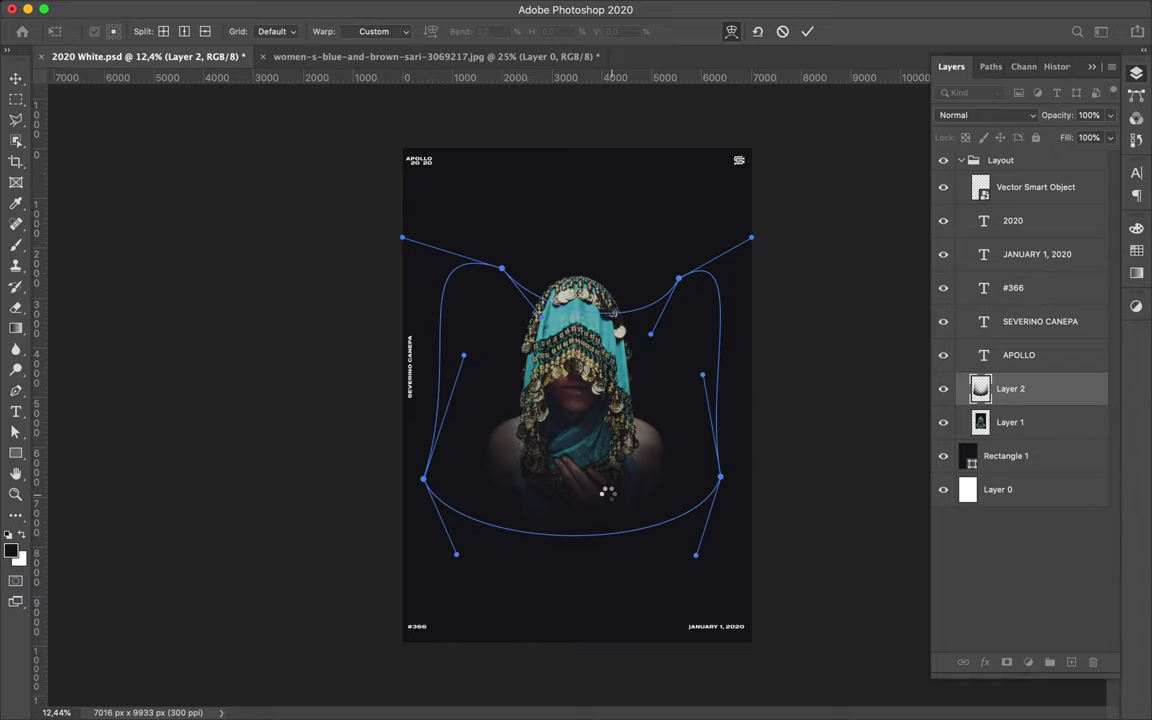
Duplicate the warped gradient as Layer 2 copy, shifted slightly down
{"action": "scroll", "coordinate": [560, 450], "scroll_direction": "up", "scroll_amount": 2}
{"action": "left_click_drag", "start_coordinate": [557, 478], "coordinate": [557, 502]}
{"action": "scroll", "coordinate": [510, 540], "scroll_direction": "down", "scroll_amount": 2}
Select Layer 2 copy and set a Soft Round eraser to 2120 px
{"action": "key", "text": "a"}
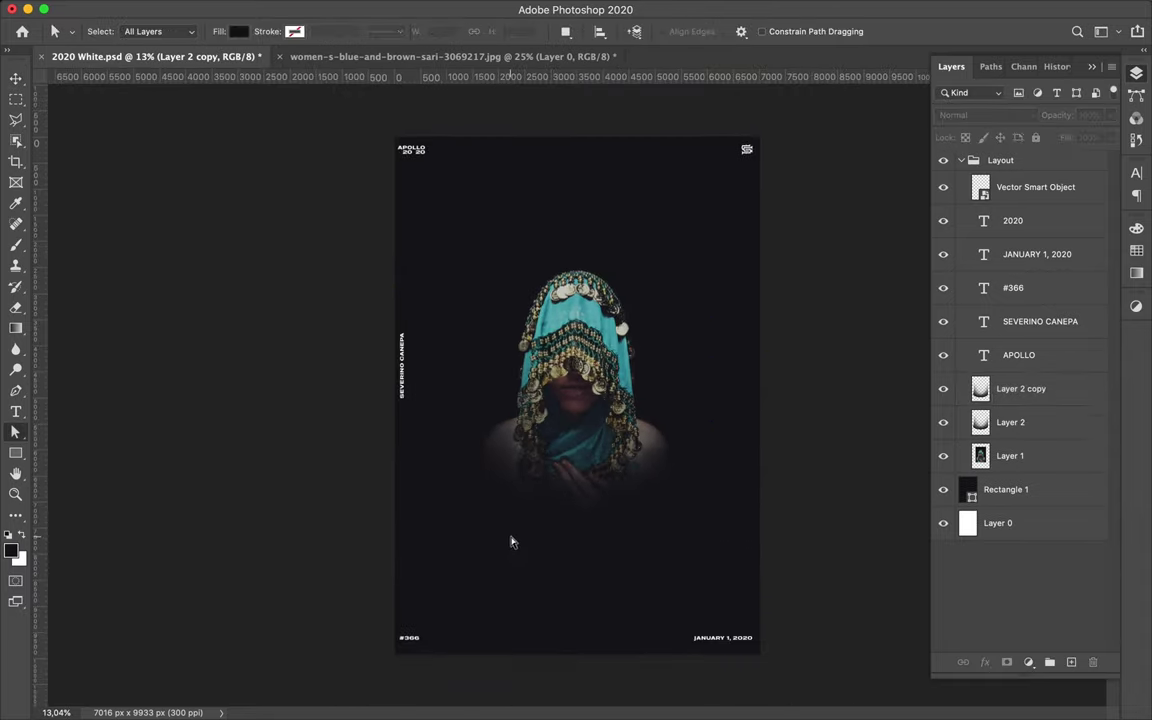
{"action": "scroll", "coordinate": [510, 542], "scroll_direction": "up", "scroll_amount": 1}
{"action": "scroll", "coordinate": [510, 542], "scroll_direction": "down", "scroll_amount": 2}
{"action": "left_click", "coordinate": [1020, 388]}
{"action": "key", "text": "e"}
{"action": "right_click", "coordinate": [480, 463]}
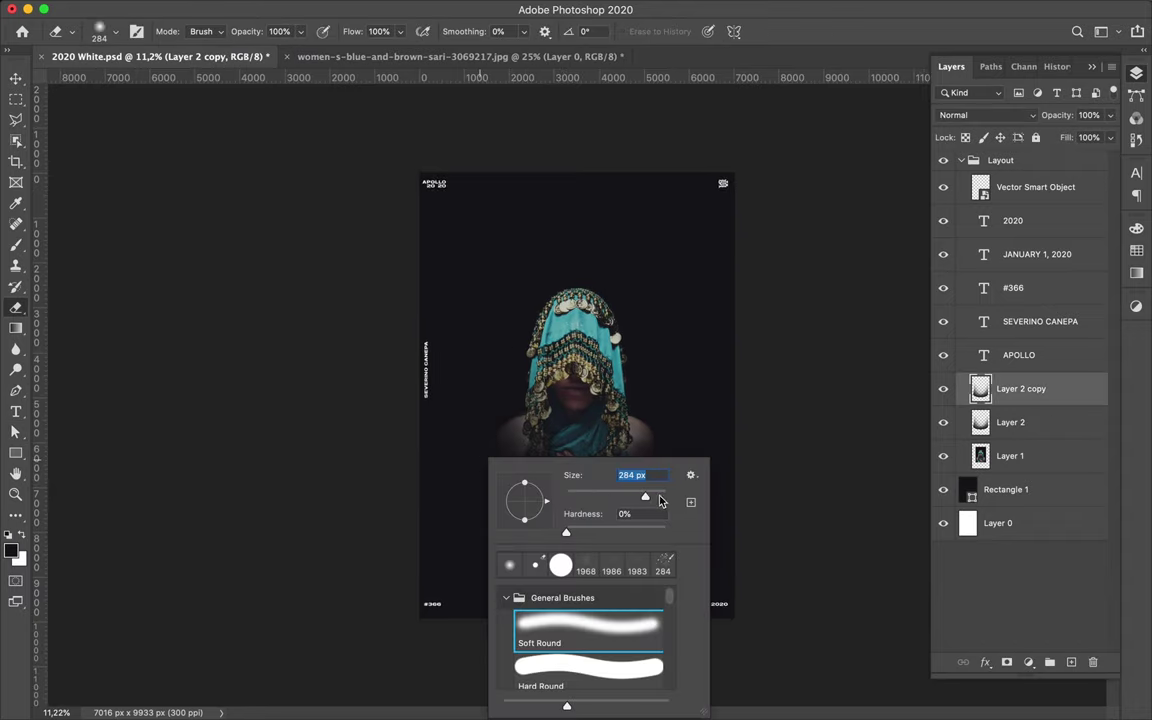
{"action": "type", "text": "2120"}
{"action": "key", "text": "Return"}
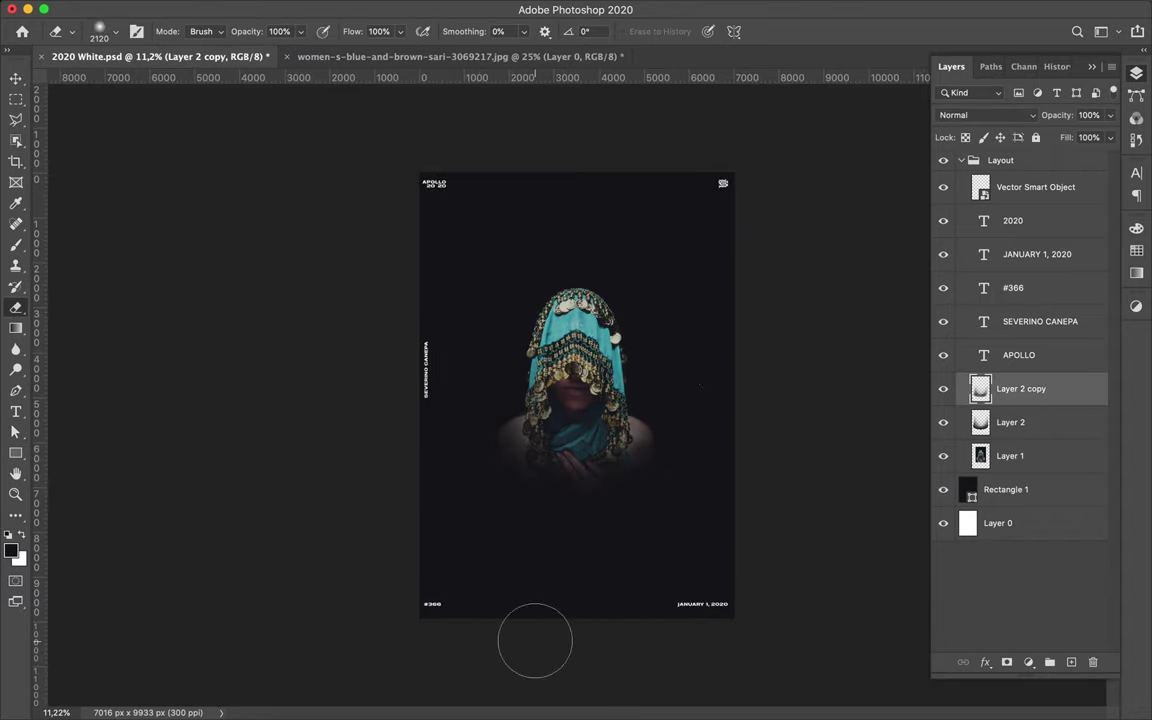
Select Layer 1 and sample the veil's dark teal as the foreground colour
{"action": "key", "text": "v"}
{"action": "scroll", "coordinate": [577, 390], "scroll_direction": "up", "scroll_amount": 2}
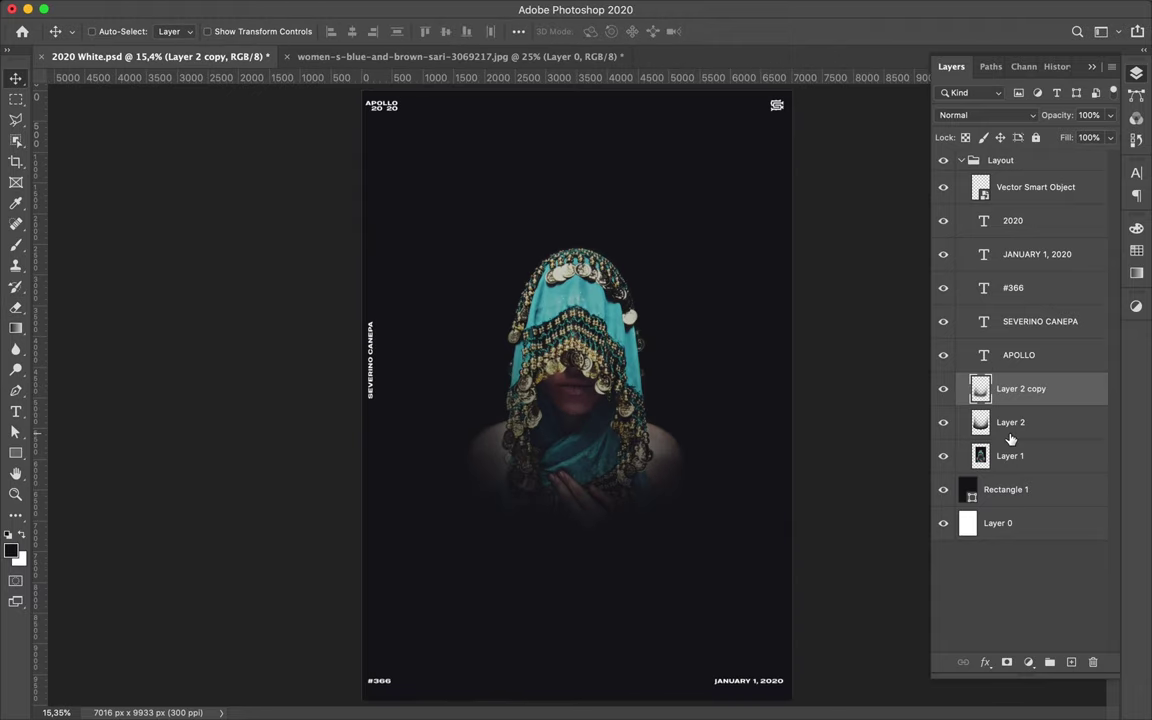
{"action": "left_click", "coordinate": [1010, 455]}
{"action": "key", "text": "i"}
{"action": "scroll", "coordinate": [575, 302], "scroll_direction": "up", "scroll_amount": 3}
{"action": "scroll", "coordinate": [575, 302], "scroll_direction": "up", "scroll_amount": 1}
{"action": "left_click", "coordinate": [604, 246]}
{"action": "left_click_drag", "start_coordinate": [604, 246], "coordinate": [596, 244]}
{"action": "left_click_drag", "start_coordinate": [409, 294], "coordinate": [455, 320]}
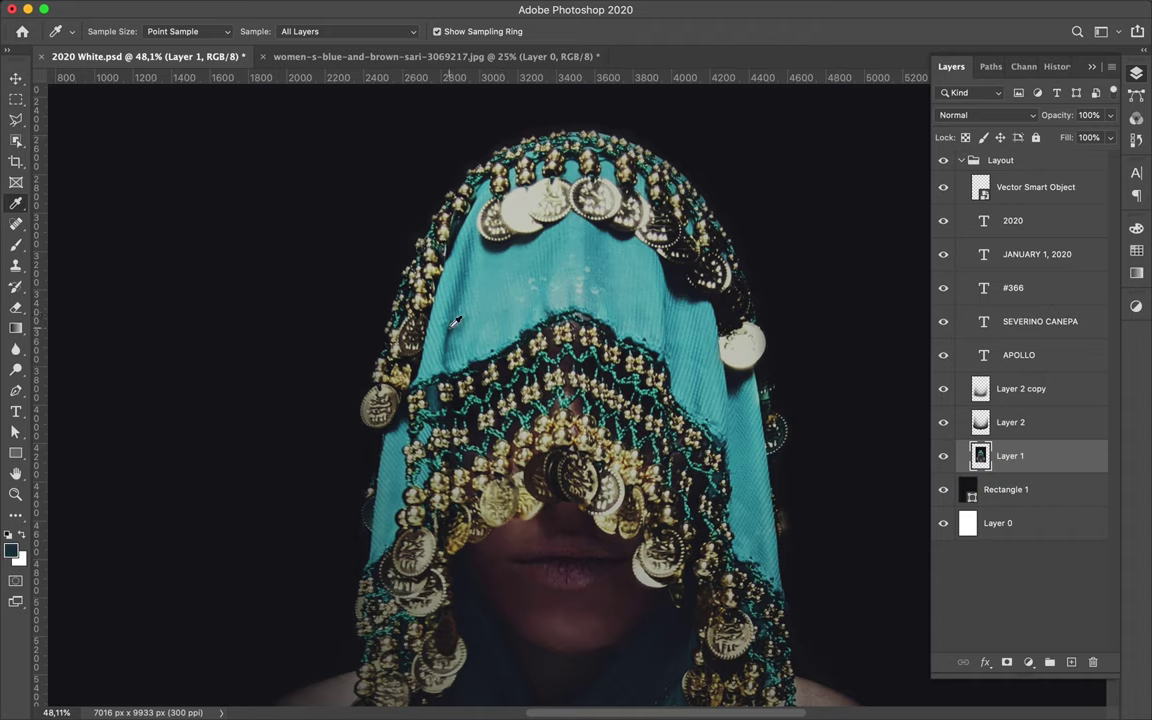
Sample a gold colour from the coins in the photo
{"action": "scroll", "coordinate": [455, 320], "scroll_direction": "down", "scroll_amount": 2}
{"action": "left_click", "coordinate": [534, 358]}
{"action": "scroll", "coordinate": [532, 354], "scroll_direction": "down", "scroll_amount": 3}
{"action": "scroll", "coordinate": [532, 354], "scroll_direction": "down", "scroll_amount": 1}
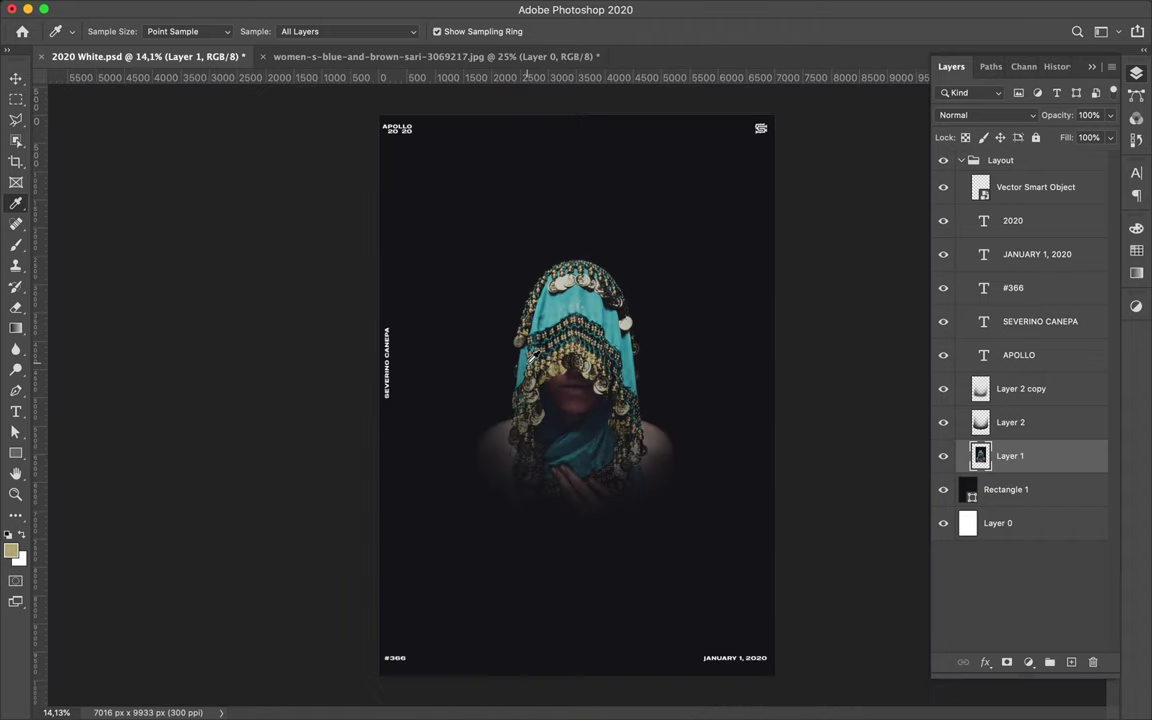
{"action": "key", "text": "v"}
Change the number to #420 and the date to FEBRUARY 24, 2020, then save
{"action": "double_click", "coordinate": [395, 658]}
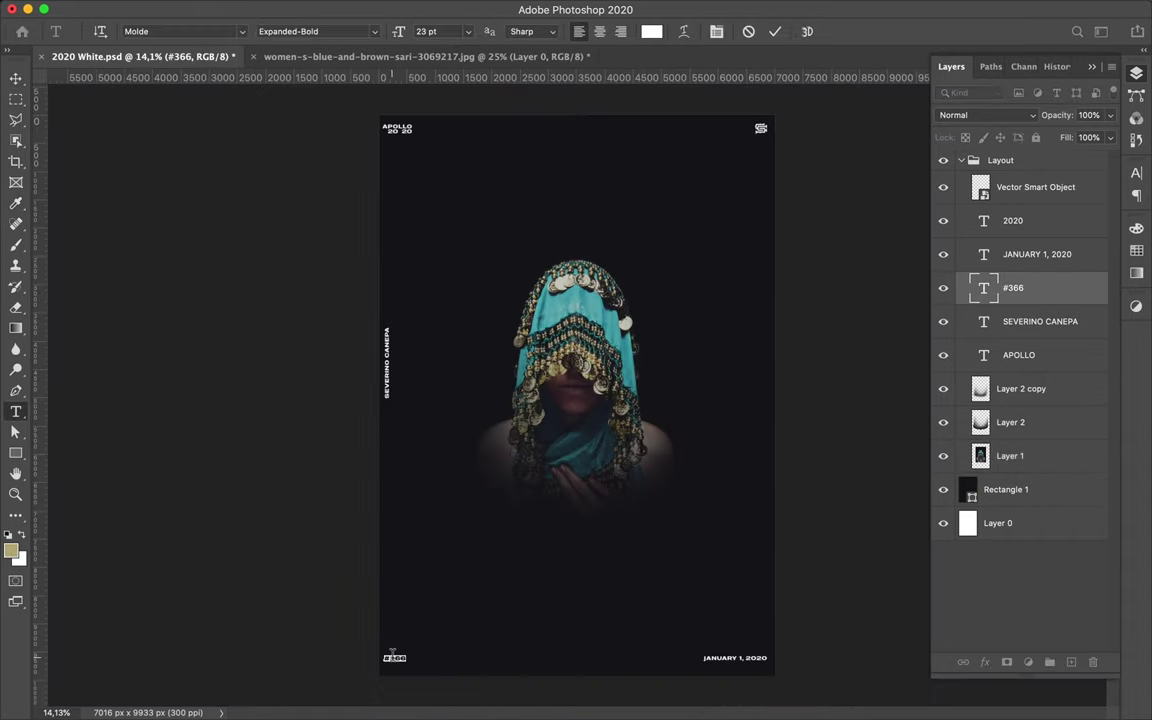
{"action": "type", "text": "#420"}
{"action": "double_click", "coordinate": [731, 659]}
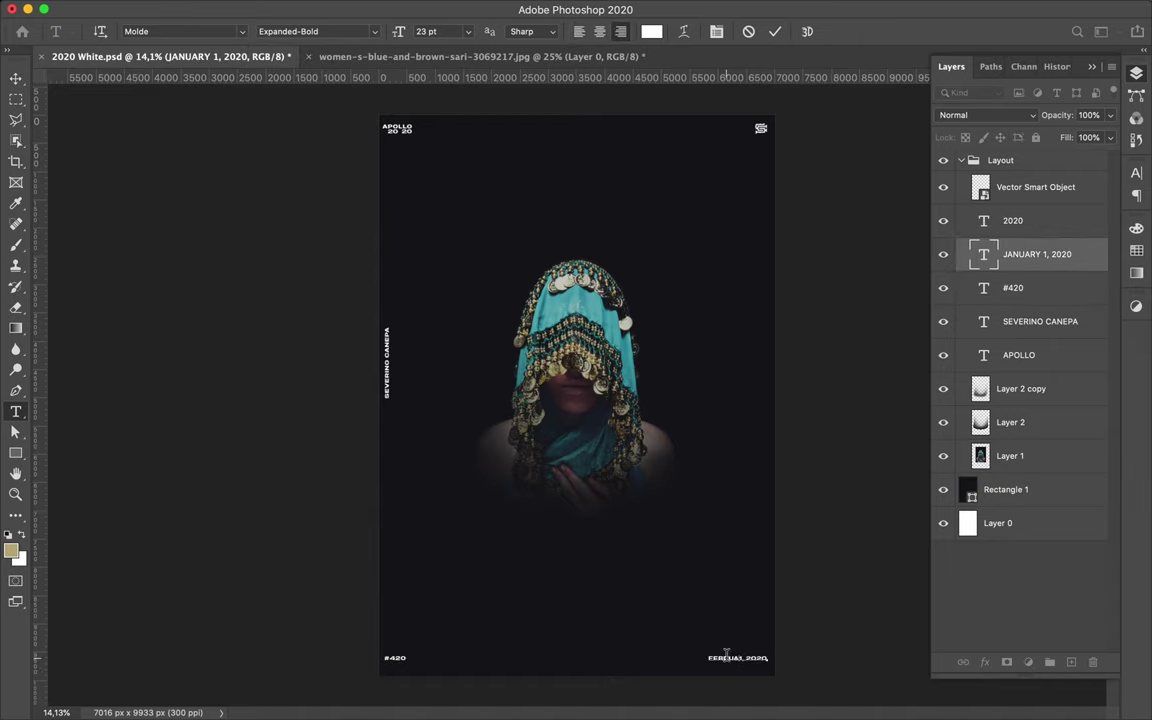
{"action": "key", "text": "Escape"}
{"action": "key", "text": "v"}
{"action": "key", "text": "ctrl+s"}
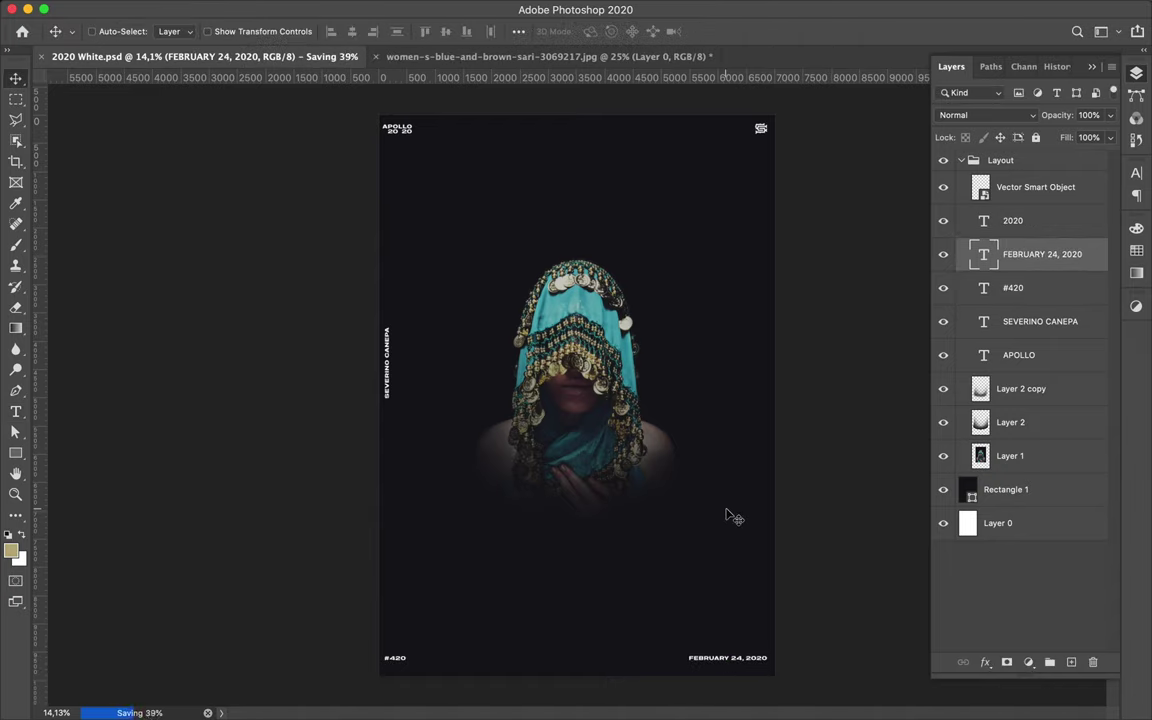
Draw an Object Selection box around the veiled figure
{"action": "scroll", "coordinate": [687, 257], "scroll_direction": "up", "scroll_amount": 5}
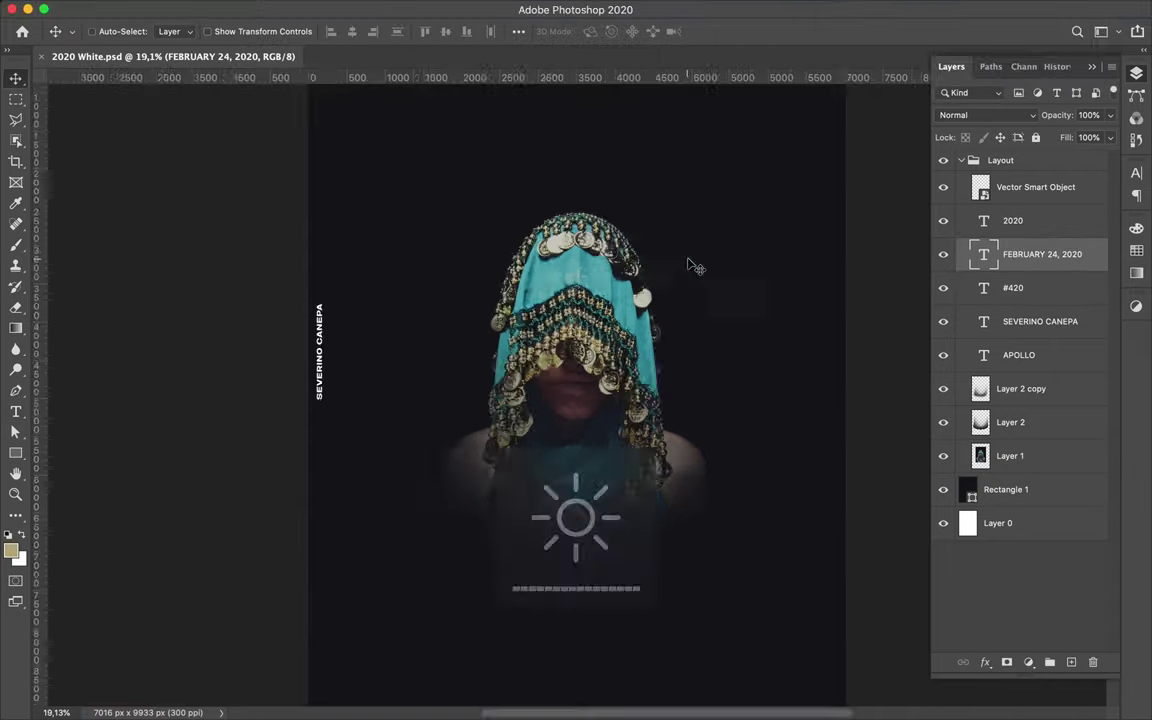
{"action": "scroll", "coordinate": [381, 405], "scroll_direction": "down", "scroll_amount": 3}
{"action": "key", "text": "w"}
{"action": "left_click_drag", "start_coordinate": [388, 232], "coordinate": [744, 657]}
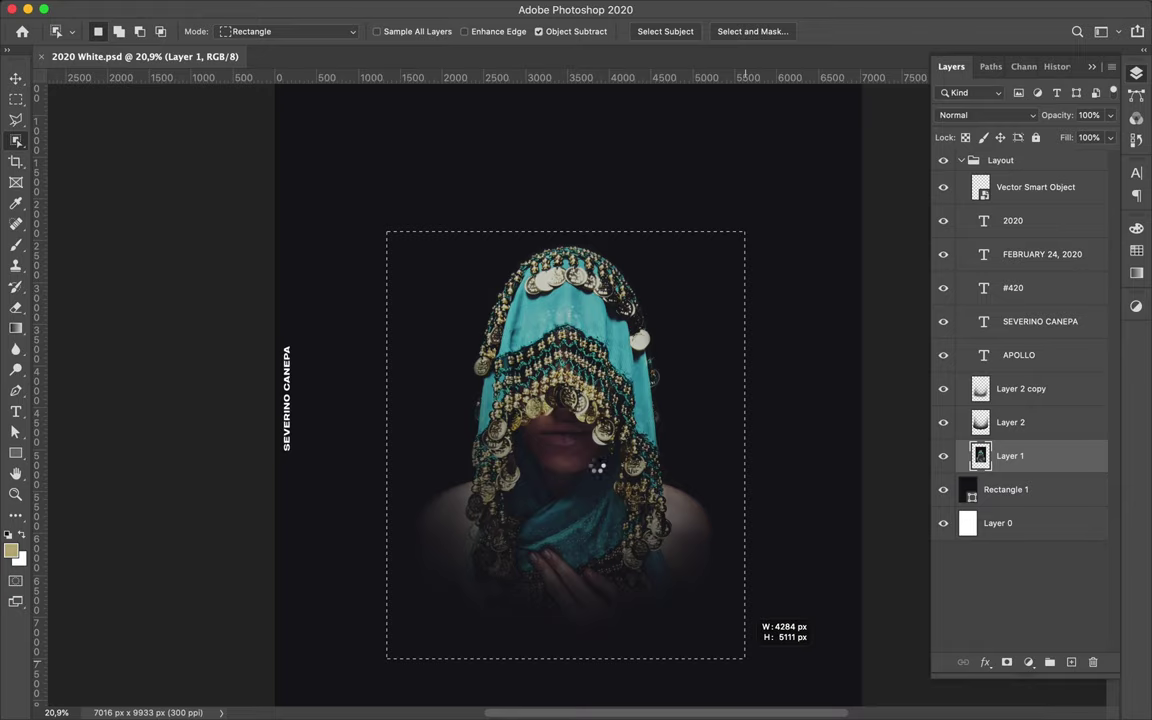
Add a layer mask to Layer 1 from the figure selection
{"action": "scroll", "coordinate": [560, 420], "scroll_direction": "up", "scroll_amount": 5}
{"action": "scroll", "coordinate": [600, 420], "scroll_direction": "up", "scroll_amount": 3}
{"action": "scroll", "coordinate": [652, 420], "scroll_direction": "up", "scroll_amount": 2}
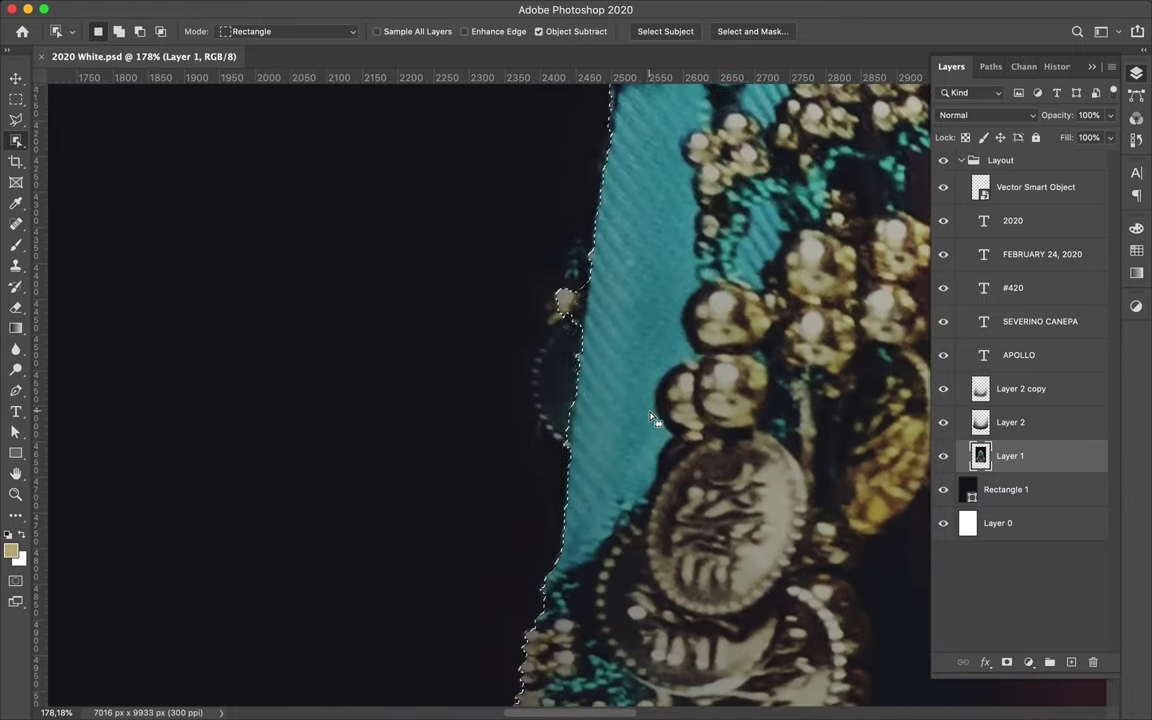
{"action": "scroll", "coordinate": [652, 420], "scroll_direction": "down", "scroll_amount": 3}
{"action": "scroll", "coordinate": [537, 205], "scroll_direction": "up", "scroll_amount": 1}
{"action": "scroll", "coordinate": [537, 205], "scroll_direction": "up", "scroll_amount": 2}
{"action": "left_click", "coordinate": [1007, 662]}
Open Select and Mask and refine the mask edge along the top of the veil
{"action": "key", "text": "b"}
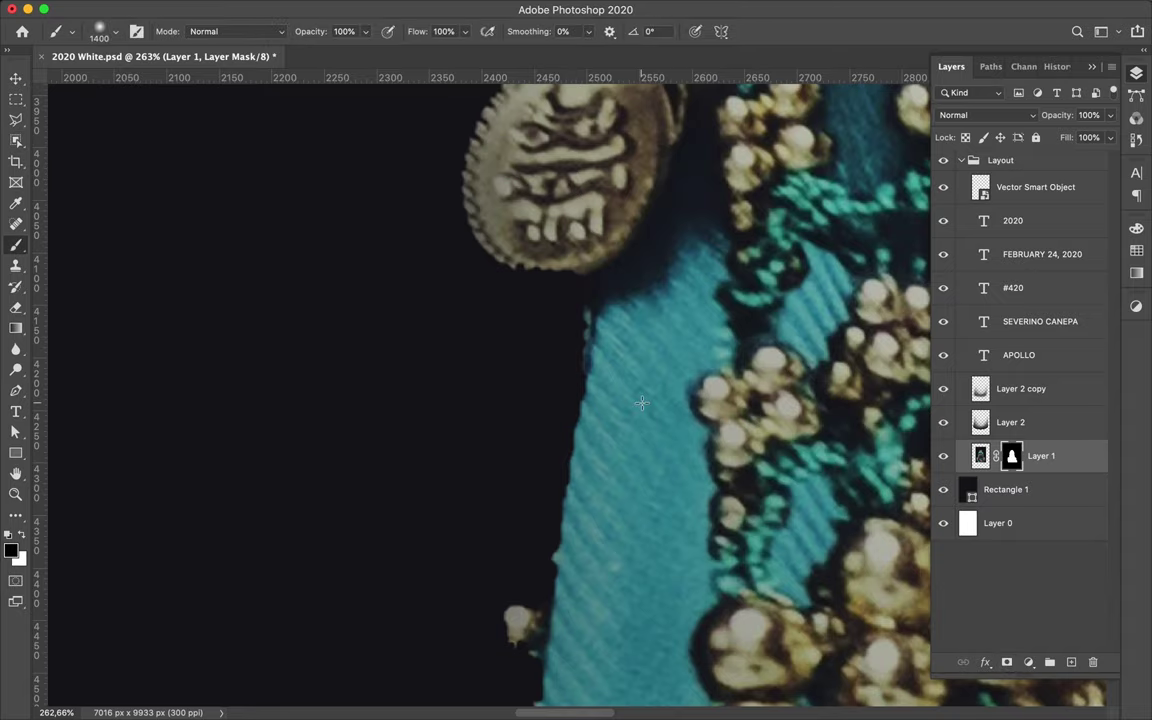
{"action": "right_click", "coordinate": [555, 419]}
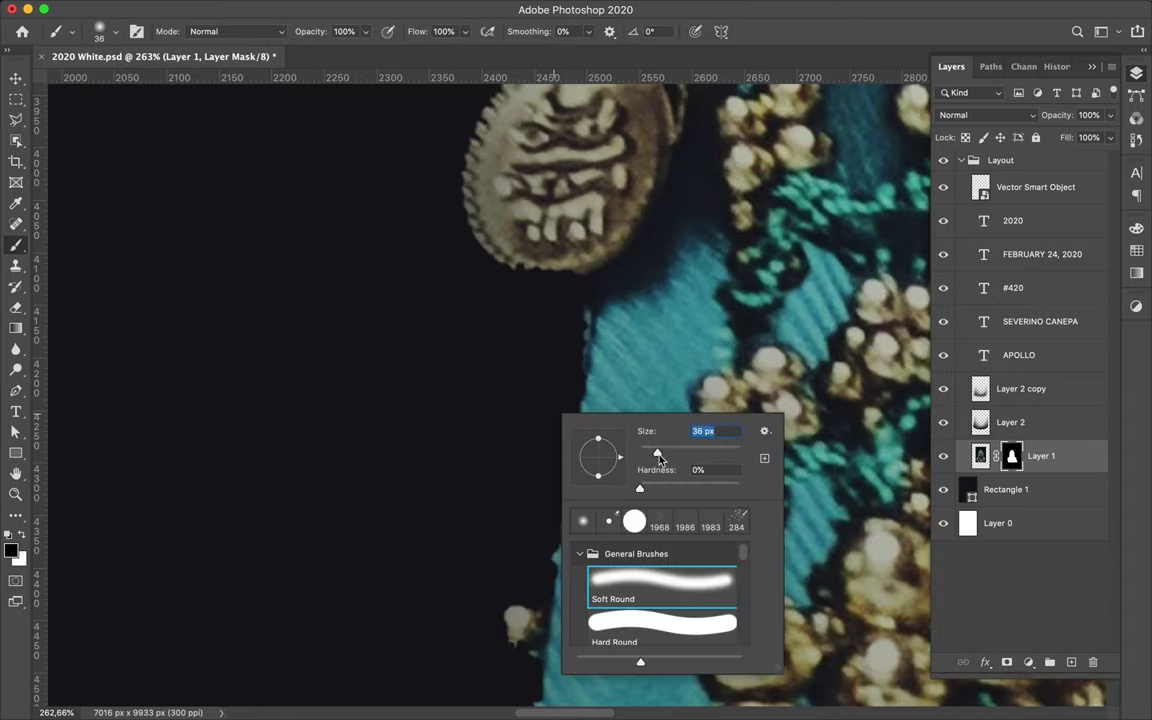
{"action": "key", "text": "Escape"}
{"action": "key", "text": "ctrl+alt+r"}
{"action": "key", "text": "k"}
{"action": "mouse_move", "coordinate": [565, 309]}
{"action": "left_mouse_down"}
{"action": "mouse_move", "coordinate": [541, 511]}
{"action": "mouse_move", "coordinate": [553, 334]}
{"action": "left_mouse_up"}
Refine the mask edge down the veil, comparing black-and-white and image previews, and apply it
{"action": "key", "text": "o"}
{"action": "key", "text": "k"}
{"action": "left_click_drag", "start_coordinate": [548, 329], "coordinate": [501, 643]}
{"action": "scroll", "coordinate": [494, 643], "scroll_direction": "down", "scroll_amount": 2}
{"action": "key", "text": "o"}
{"action": "key", "text": "k"}
{"action": "key", "text": "o"}
{"action": "key", "text": "k"}
{"action": "key", "text": "b"}
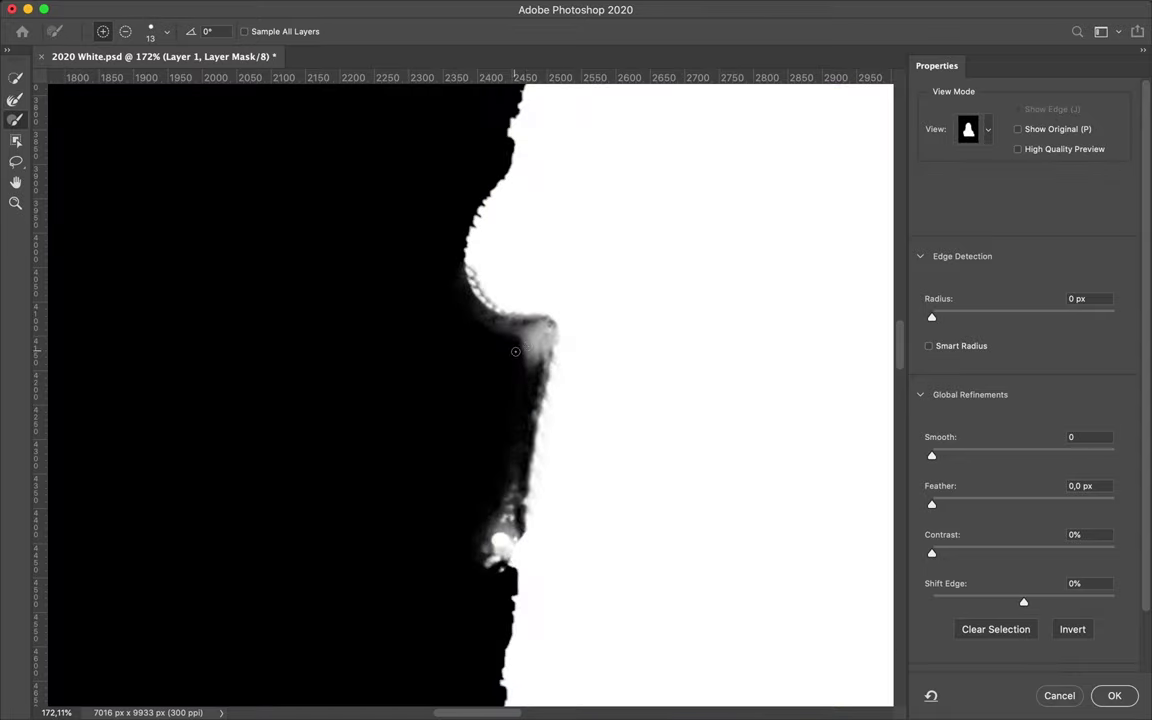
{"action": "key", "text": "o"}
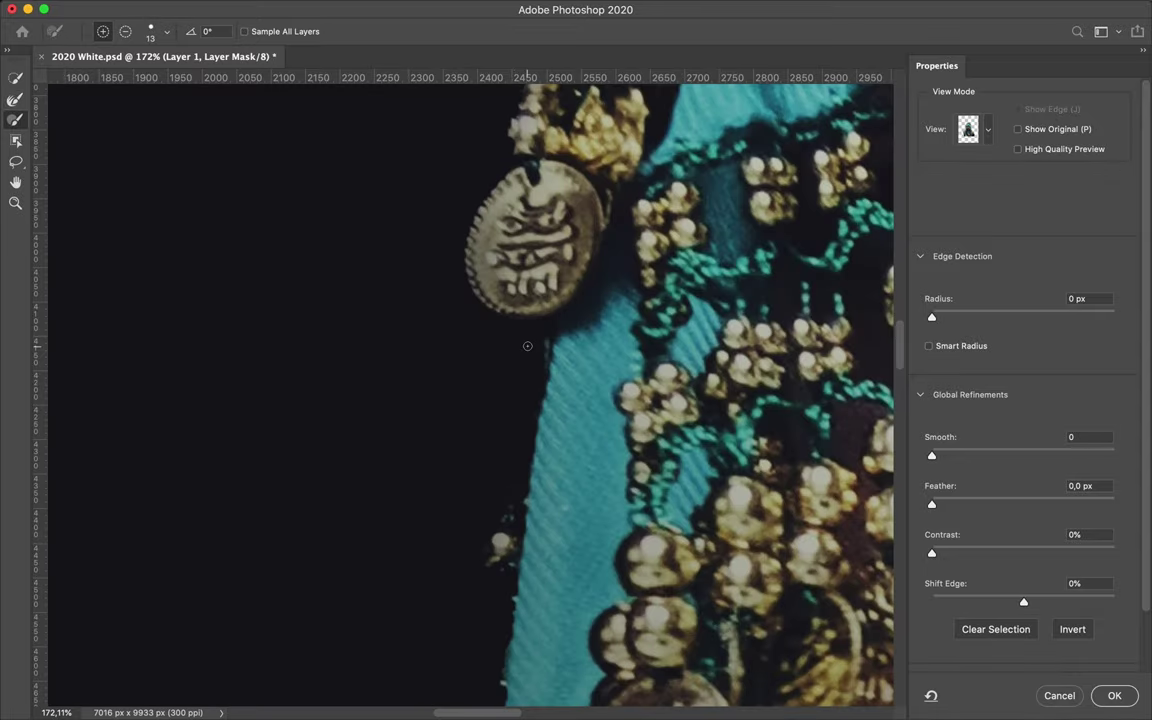
{"action": "key", "text": "Return"}
Hide both gradient layers, Layer 2 and Layer 2 copy
{"action": "scroll", "coordinate": [532, 331], "scroll_direction": "up", "scroll_amount": 3}
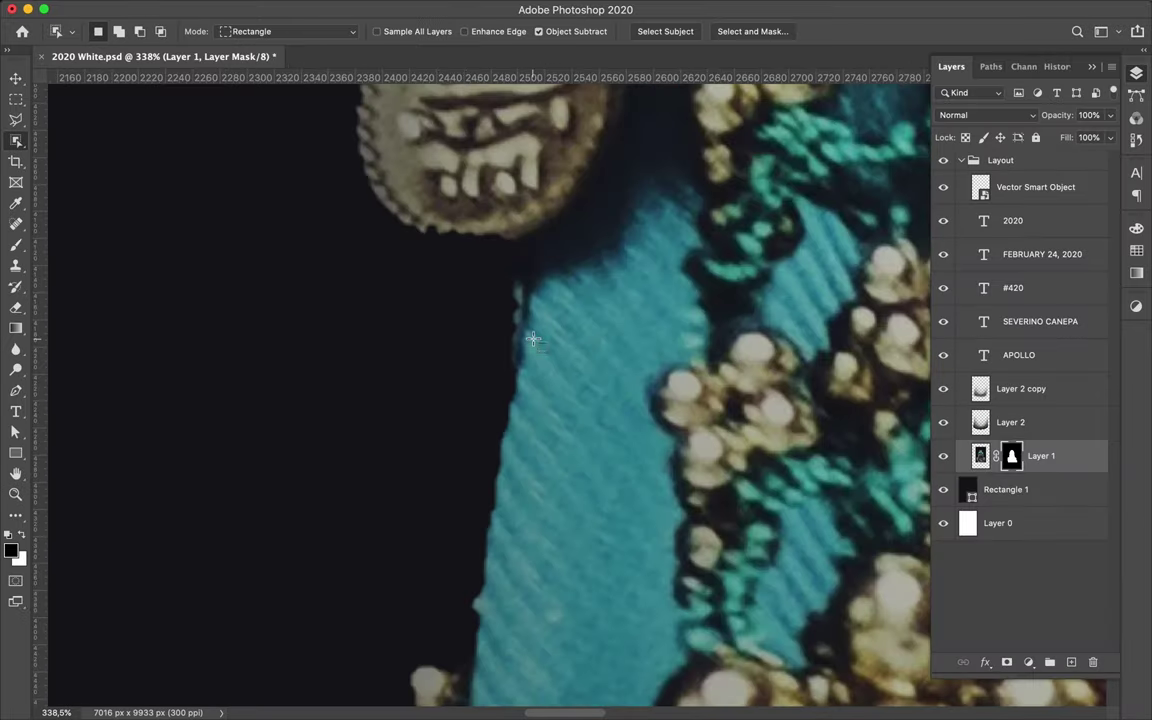
{"action": "key", "text": "b"}
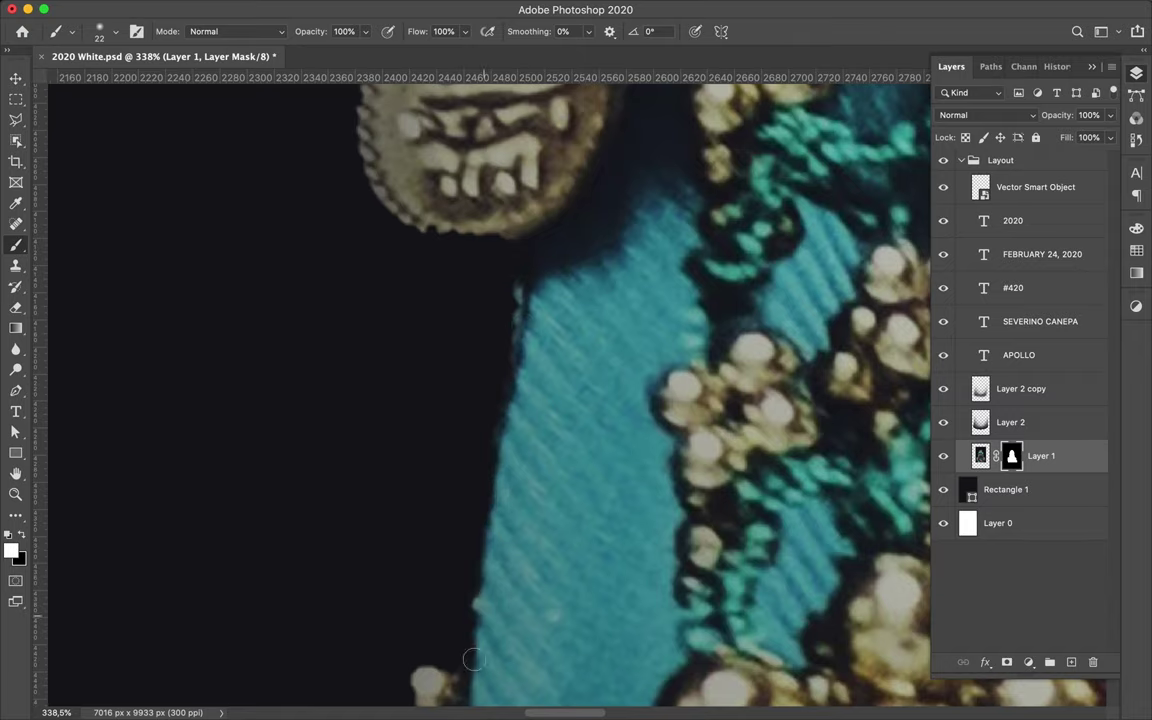
{"action": "scroll", "coordinate": [473, 659], "scroll_direction": "down", "scroll_amount": 3}
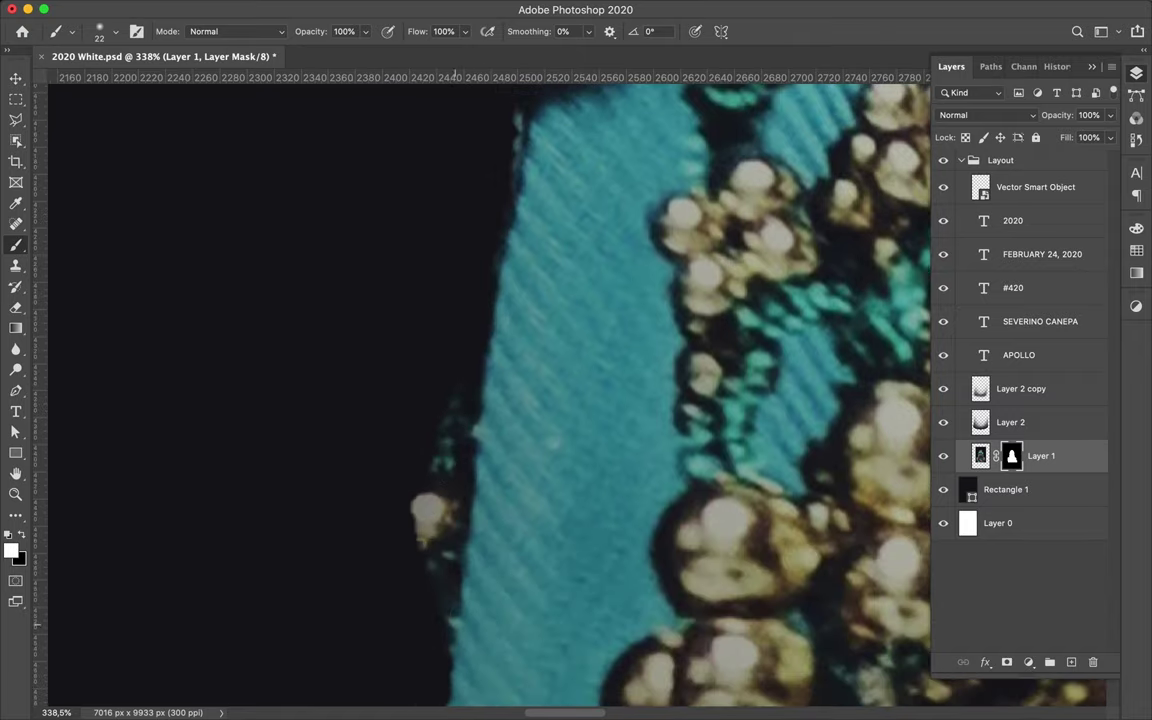
{"action": "scroll", "coordinate": [608, 400], "scroll_direction": "down", "scroll_amount": 3}
{"action": "left_click_drag", "start_coordinate": [943, 388], "coordinate": [943, 422]}
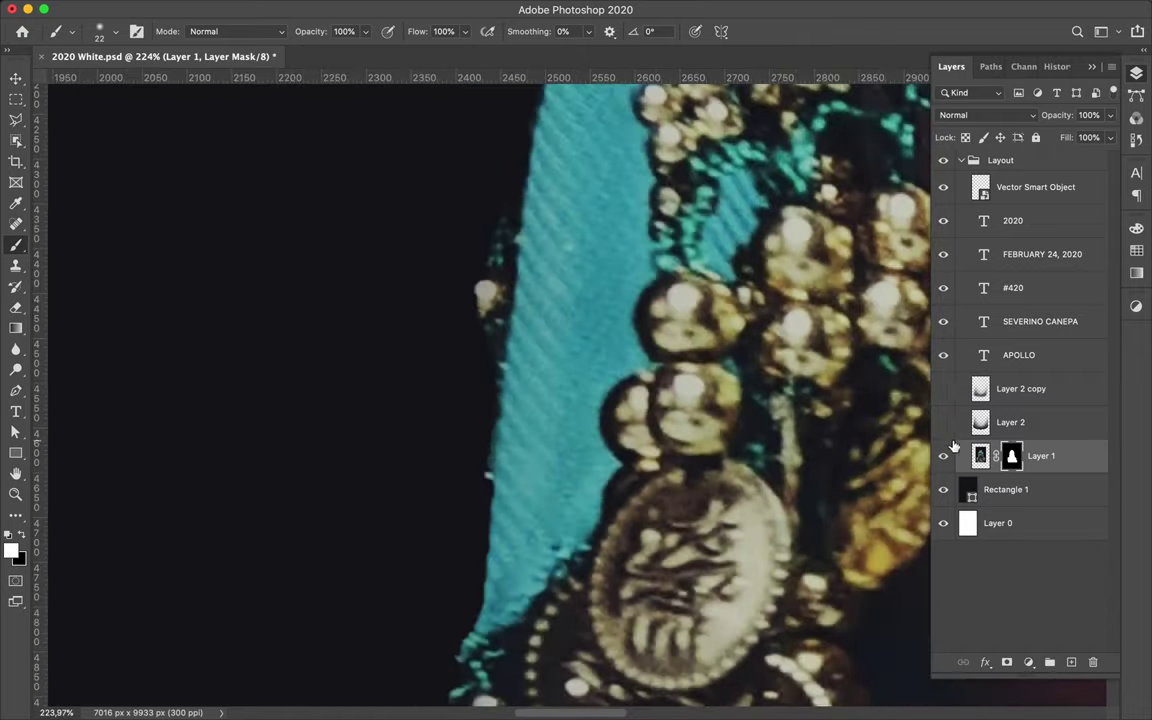
Fill the background rectangle with pink and target Layer 1's mask
{"action": "left_click", "coordinate": [1005, 489]}
{"action": "key", "text": "a"}
{"action": "left_click", "coordinate": [255, 31]}
{"action": "left_click", "coordinate": [272, 104]}
{"action": "key", "text": "b"}
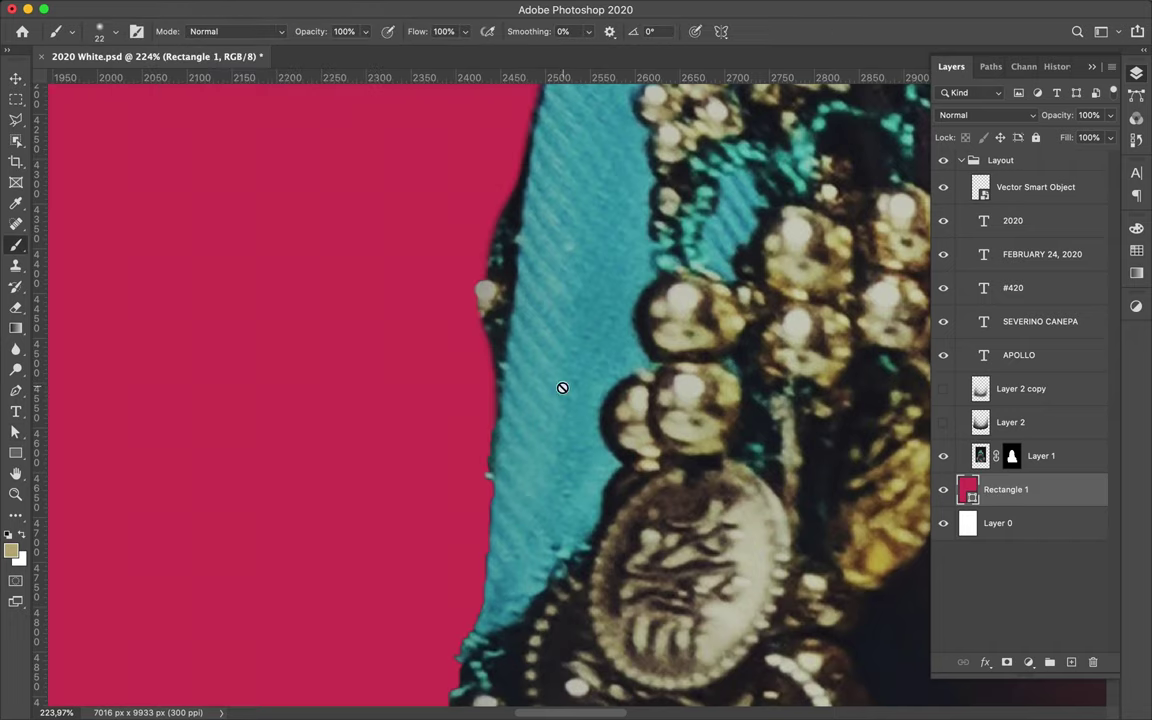
{"action": "left_click", "coordinate": [1027, 457]}
{"action": "left_click", "coordinate": [1018, 457]}
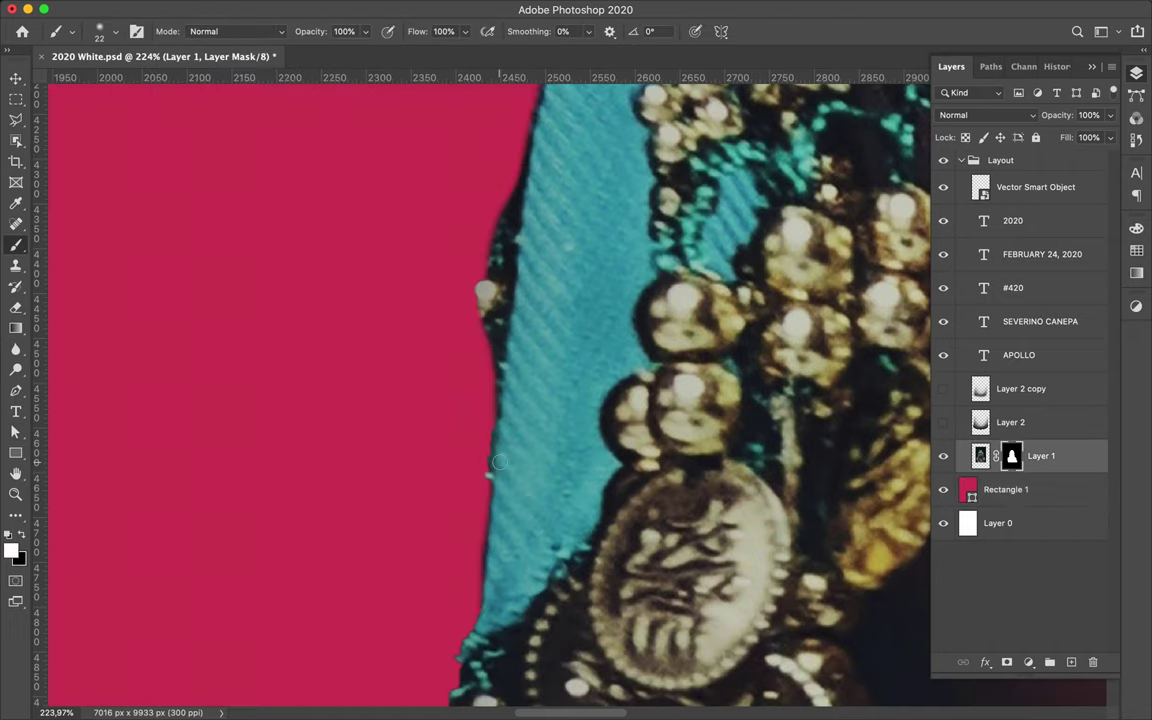
Erase on the mask to hide the lower part of the photo
{"action": "scroll", "coordinate": [490, 583], "scroll_direction": "down", "scroll_amount": 2}
{"action": "scroll", "coordinate": [480, 620], "scroll_direction": "down", "scroll_amount": 3}
{"action": "scroll", "coordinate": [470, 655], "scroll_direction": "up", "scroll_amount": 3}
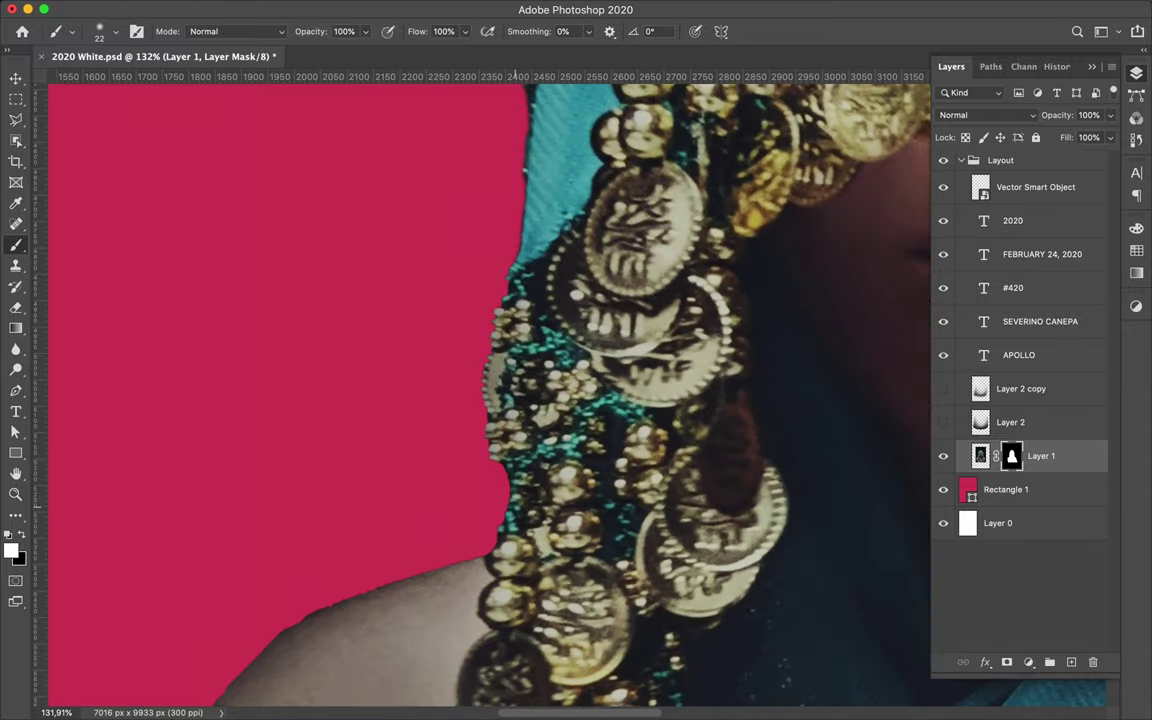
{"action": "scroll", "coordinate": [508, 520], "scroll_direction": "down", "scroll_amount": 2}
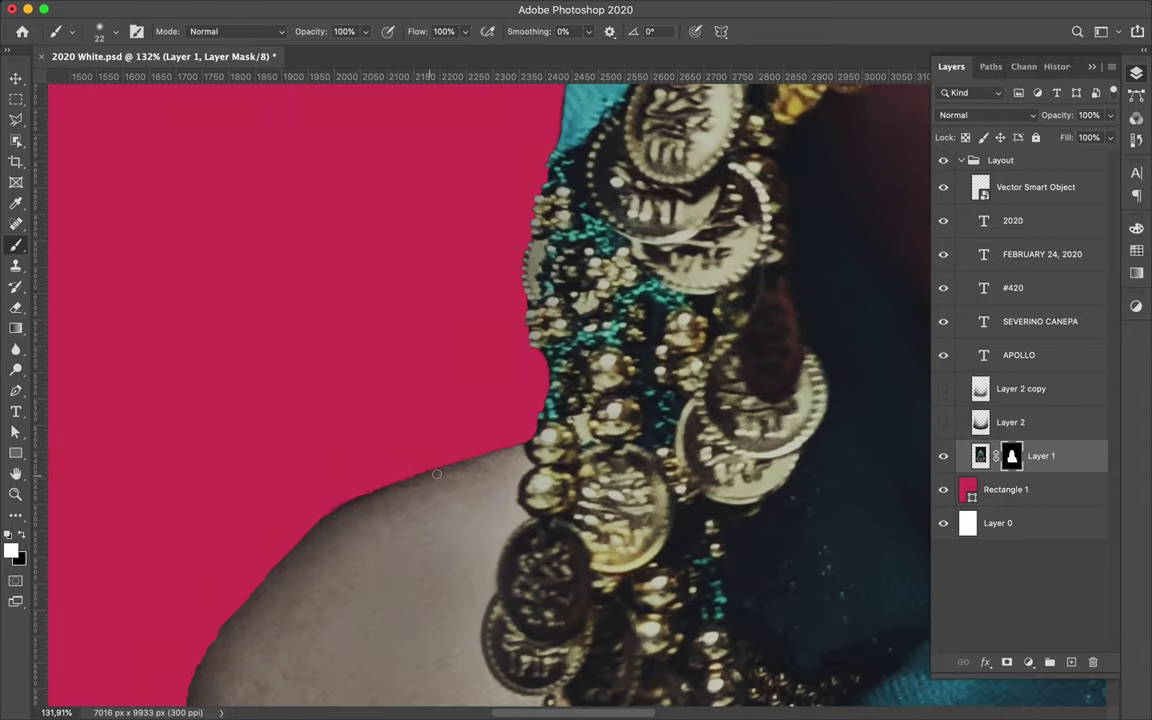
{"action": "scroll", "coordinate": [450, 470], "scroll_direction": "down", "scroll_amount": 3}
{"action": "scroll", "coordinate": [400, 500], "scroll_direction": "left", "scroll_amount": 3}
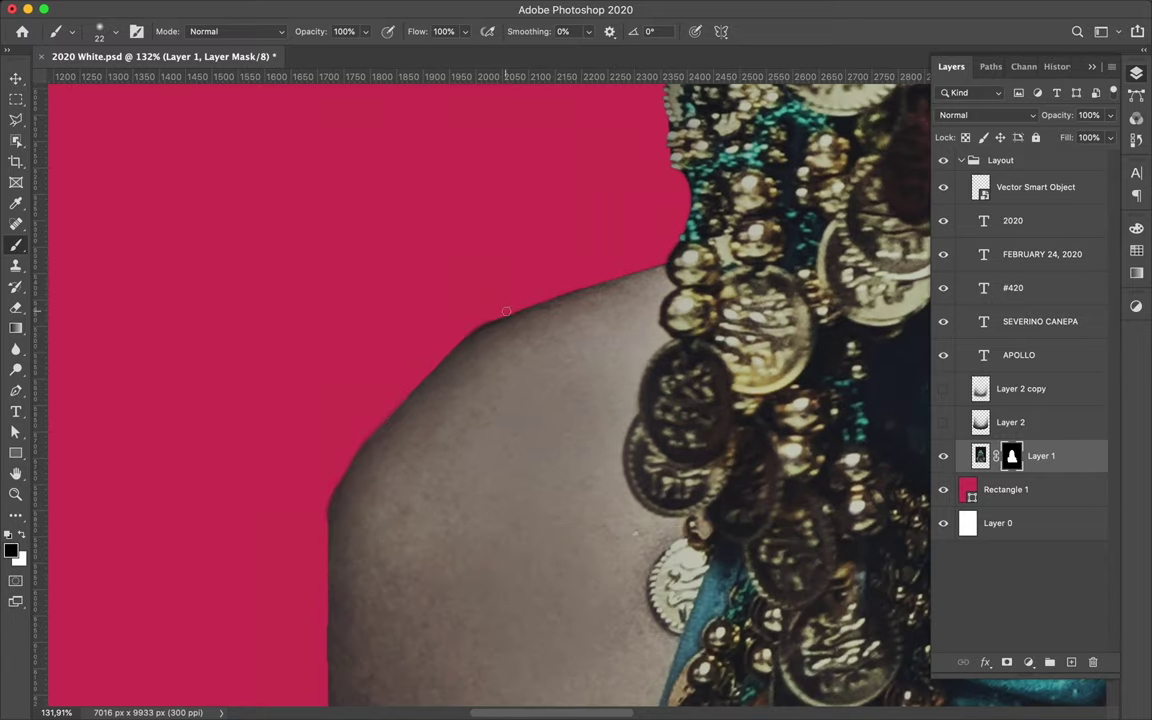
{"action": "scroll", "coordinate": [385, 309], "scroll_direction": "down", "scroll_amount": 2}
{"action": "scroll", "coordinate": [488, 437], "scroll_direction": "down", "scroll_amount": 5}
{"action": "key", "text": "e"}
{"action": "scroll", "coordinate": [625, 400], "scroll_direction": "right", "scroll_amount": 2}
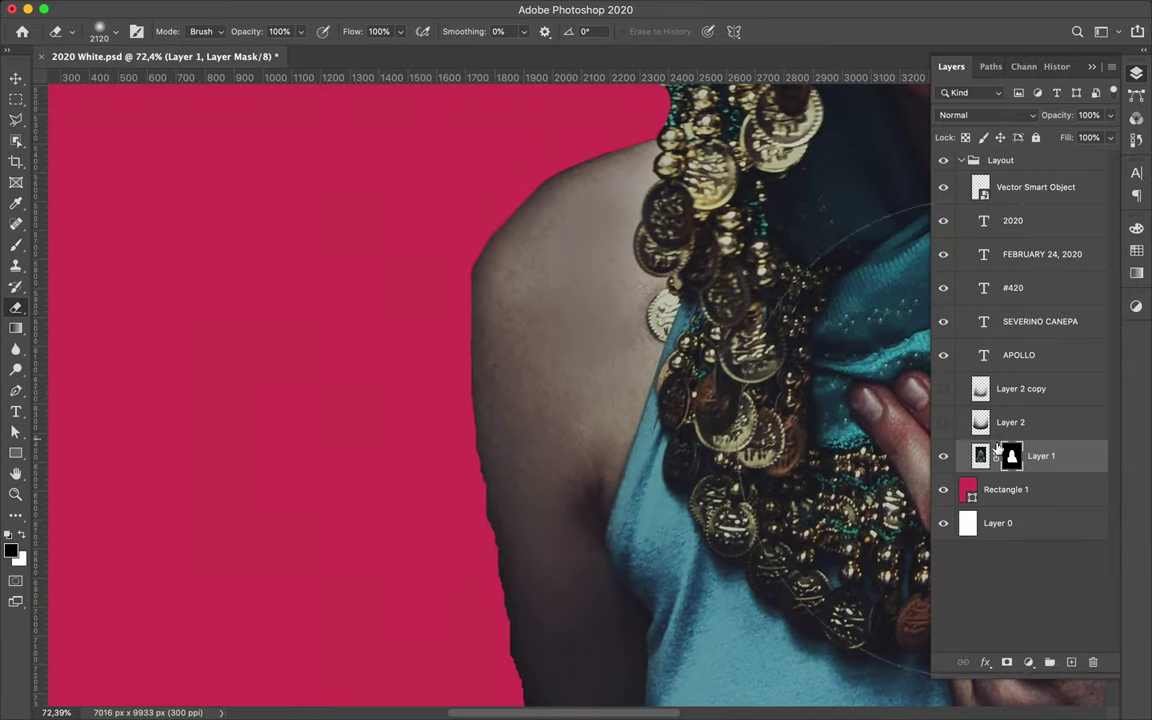
{"action": "left_click_drag", "start_coordinate": [610, 405], "coordinate": [565, 328]}
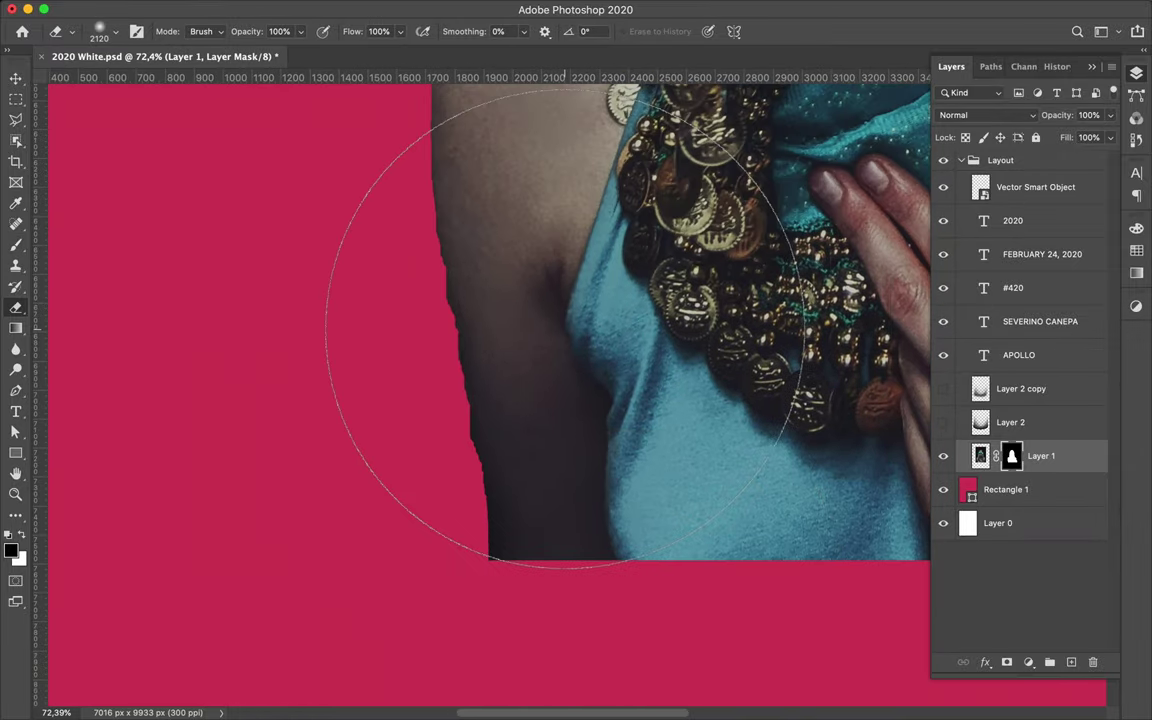
Paint the mask to hide more of the bottom and smooth the arm's edge
{"action": "key", "text": "b"}
{"action": "left_click_drag", "start_coordinate": [481, 393], "coordinate": [491, 266]}
{"action": "left_click_drag", "start_coordinate": [471, 220], "coordinate": [460, 155]}
{"action": "key", "text": "x"}
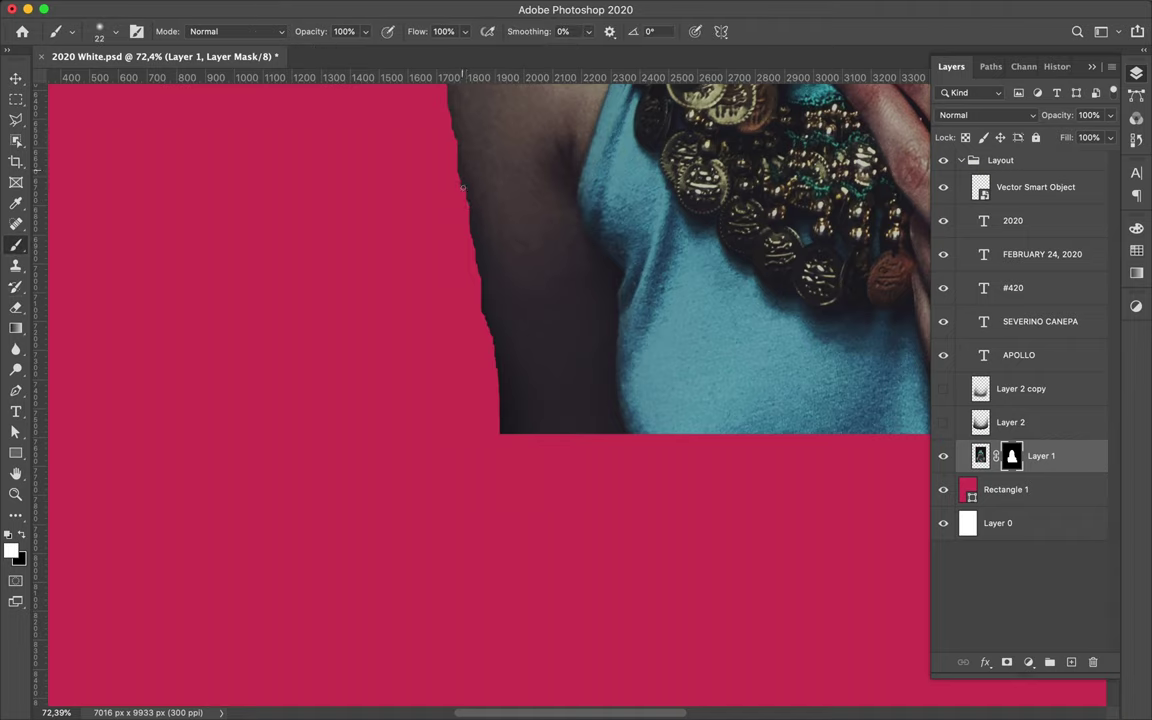
{"action": "scroll", "coordinate": [452, 122], "scroll_direction": "up", "scroll_amount": 5}
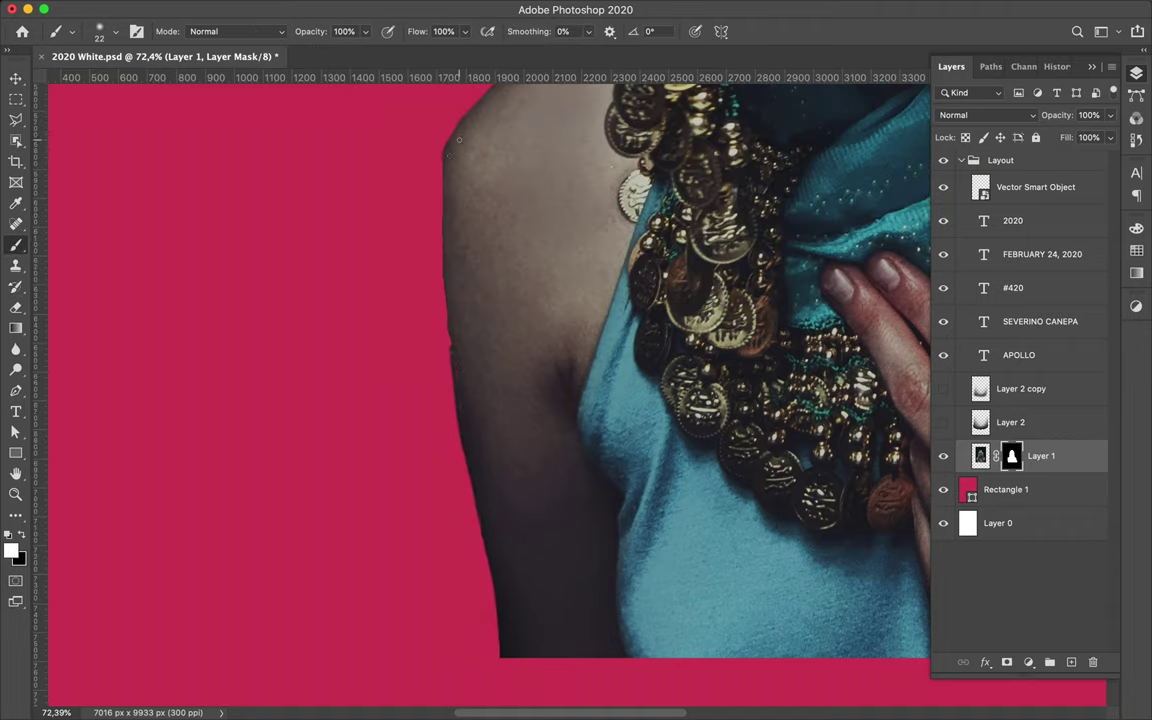
{"action": "key", "text": "ctrl+z"}
Clean up the veil's right edge on the mask
{"action": "scroll", "coordinate": [440, 206], "scroll_direction": "down", "scroll_amount": 3}
{"action": "scroll", "coordinate": [440, 206], "scroll_direction": "down", "scroll_amount": 2}
{"action": "scroll", "coordinate": [480, 200], "scroll_direction": "up", "scroll_amount": 4}
{"action": "scroll", "coordinate": [523, 197], "scroll_direction": "up", "scroll_amount": 3}
{"action": "left_click_drag", "start_coordinate": [523, 197], "coordinate": [553, 271]}
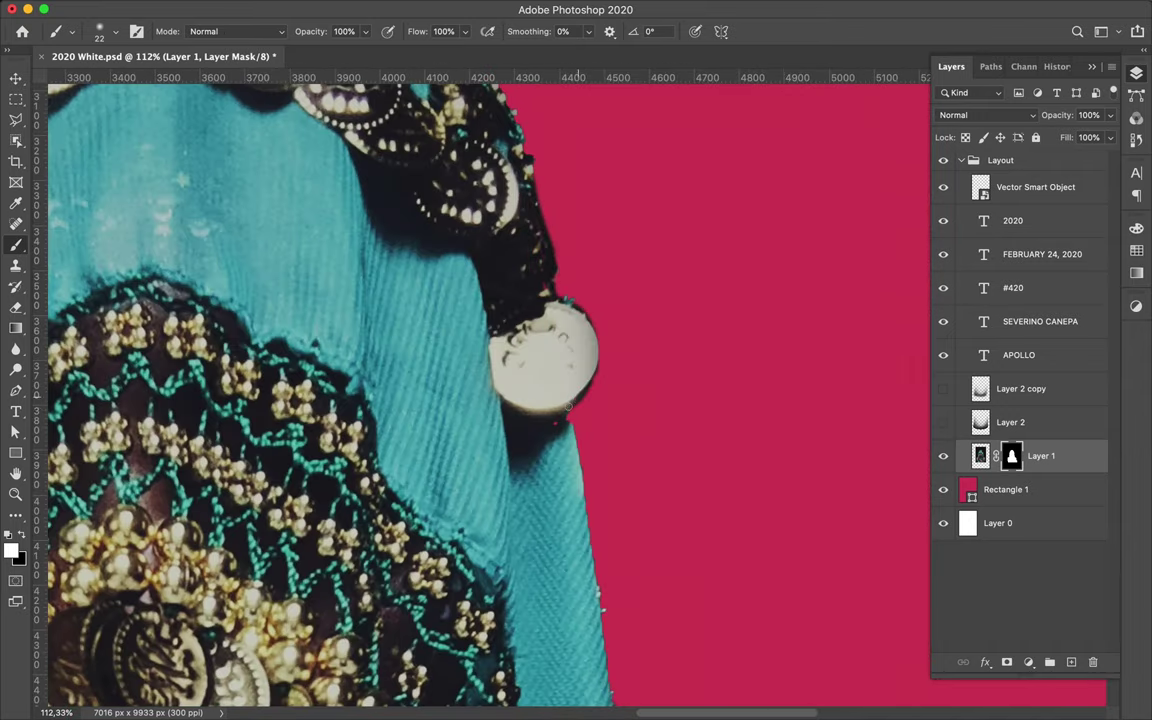
{"action": "scroll", "coordinate": [601, 605], "scroll_direction": "down", "scroll_amount": 3}
{"action": "scroll", "coordinate": [601, 605], "scroll_direction": "down", "scroll_amount": 2}
{"action": "scroll", "coordinate": [500, 400], "scroll_direction": "down", "scroll_amount": 2}
Paint Layer 1's mask with a large hard brush to reveal the photo's dark backdrop
{"action": "key", "text": "m"}
{"action": "left_click_drag", "start_coordinate": [423, 302], "coordinate": [786, 607]}
{"action": "key", "text": "b"}
{"action": "right_click", "coordinate": [562, 410]}
{"action": "left_click", "coordinate": [650, 612]}
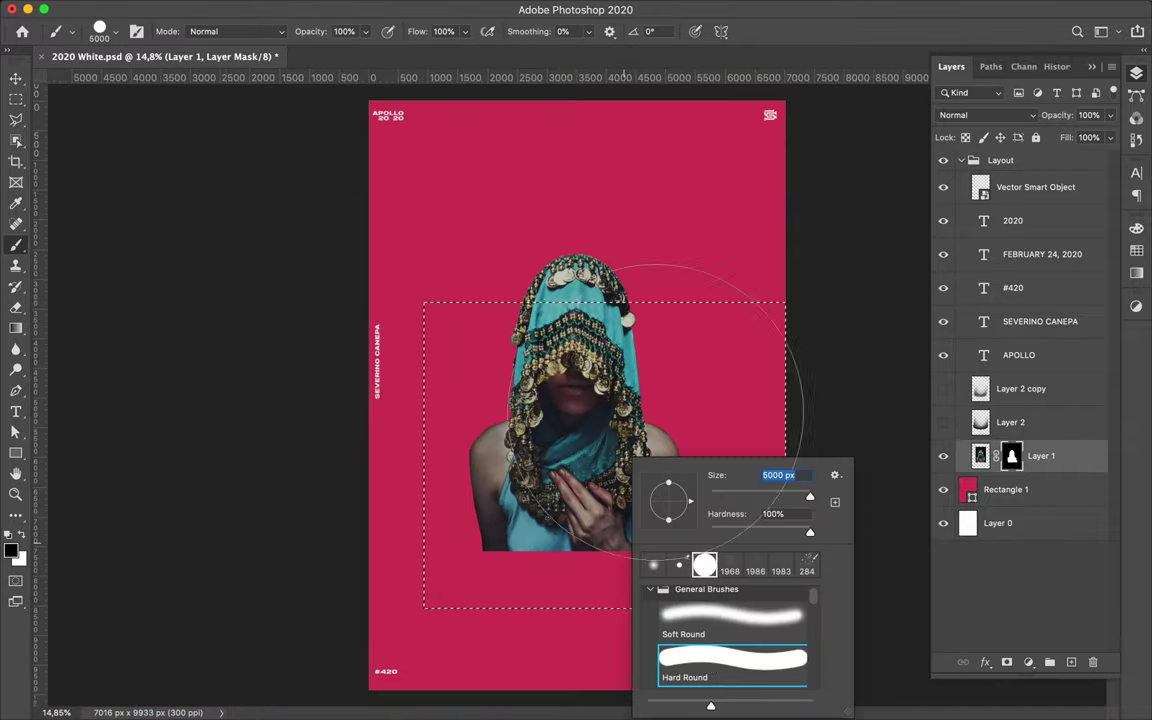
{"action": "key", "text": "Return"}
{"action": "left_click_drag", "start_coordinate": [468, 422], "coordinate": [771, 424]}
{"action": "key", "text": "v"}
Fill Rectangle 1 with the near-black colour sampled from the photo's backdrop
{"action": "key", "text": "m"}
{"action": "key", "text": "ctrl+d"}
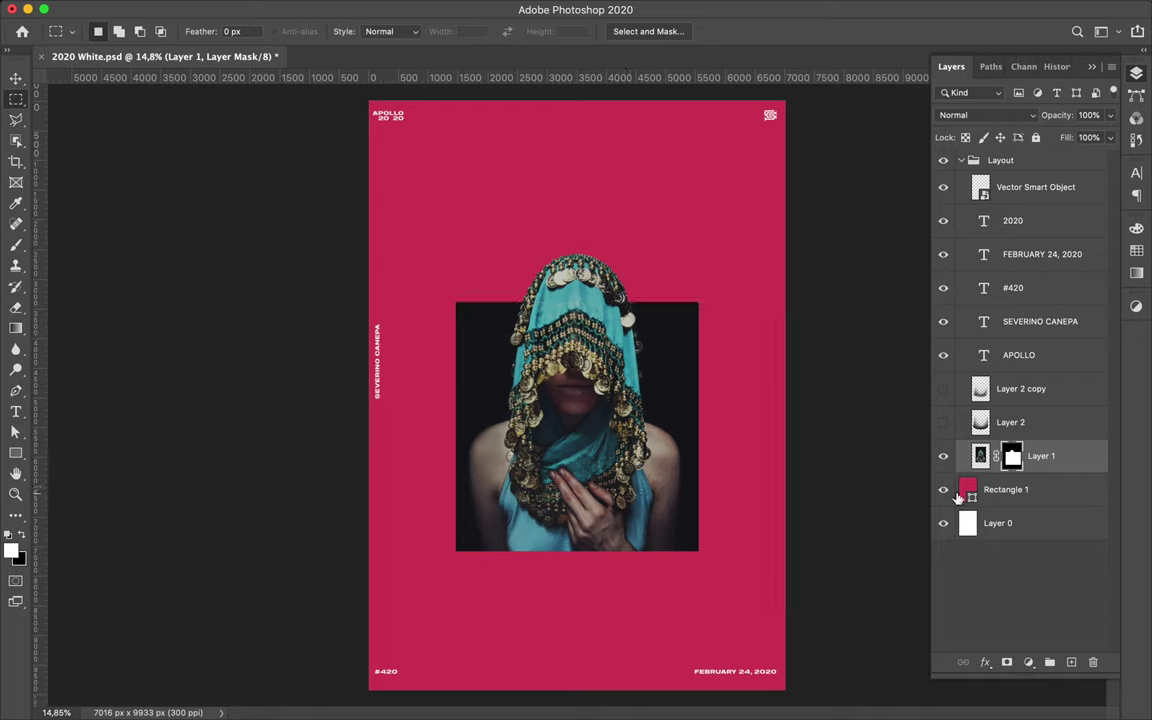
{"action": "key", "text": "a"}
{"action": "left_click", "coordinate": [698, 407]}
{"action": "key", "text": "i"}
{"action": "key", "text": "a"}
{"action": "left_click", "coordinate": [240, 31]}
{"action": "left_click", "coordinate": [154, 113]}
{"action": "key", "text": "Escape"}
{"action": "key", "text": "v"}
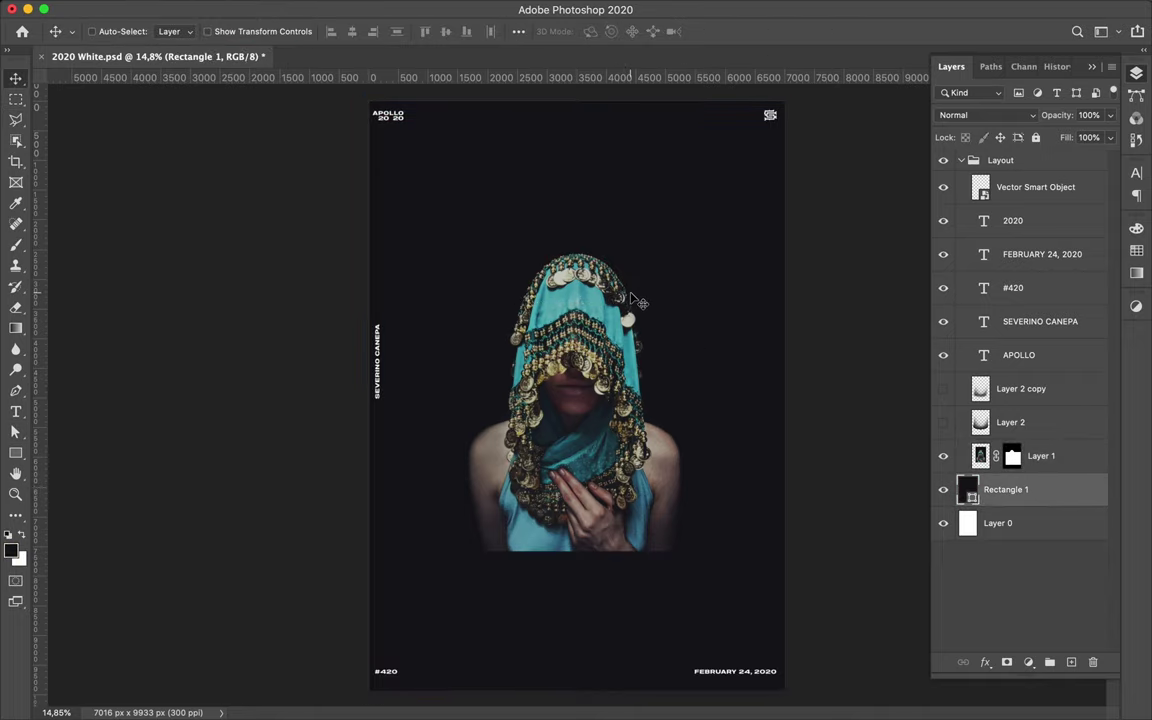
Show Layer 2 and Layer 2 copy and clip both to Layer 1
{"action": "left_click", "coordinate": [943, 388]}
{"action": "left_click", "coordinate": [943, 422]}
{"action": "left_click", "coordinate": [1028, 388]}
{"action": "left_click", "coordinate": [1023, 422], "text": "shift"}
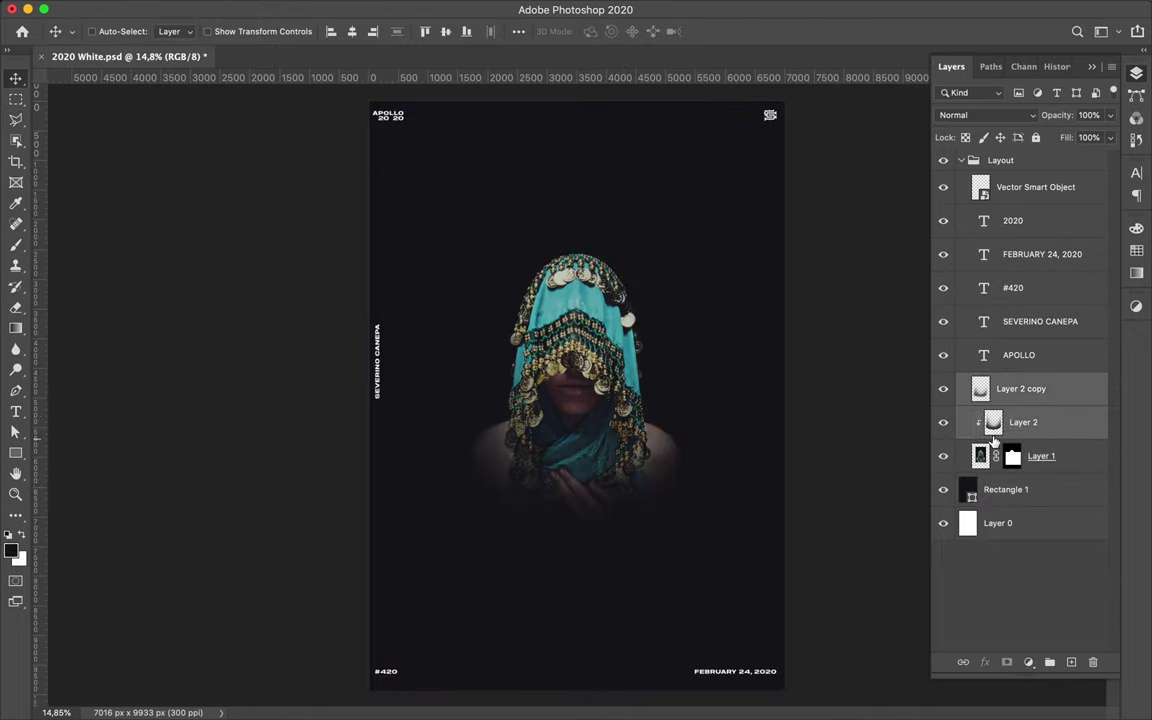
{"action": "left_click", "coordinate": [990, 439], "text": "alt"}
{"action": "scroll", "coordinate": [645, 348], "scroll_direction": "down", "scroll_amount": 1}
Draw a teal Rectangle 2 band across the poster's top and move it below Layer 1
{"action": "key", "text": "u"}
{"action": "left_click", "coordinate": [177, 31]}
{"action": "key", "text": "Escape"}
{"action": "left_click_drag", "start_coordinate": [392, 133], "coordinate": [760, 300]}
{"action": "key", "text": "v"}
{"action": "left_click", "coordinate": [990, 66]}
{"action": "left_click", "coordinate": [951, 66]}
{"action": "left_click_drag", "start_coordinate": [1020, 390], "coordinate": [1030, 506]}
{"action": "scroll", "coordinate": [660, 300], "scroll_direction": "up", "scroll_amount": 2}
{"action": "scroll", "coordinate": [689, 289], "scroll_direction": "down", "scroll_amount": 2}
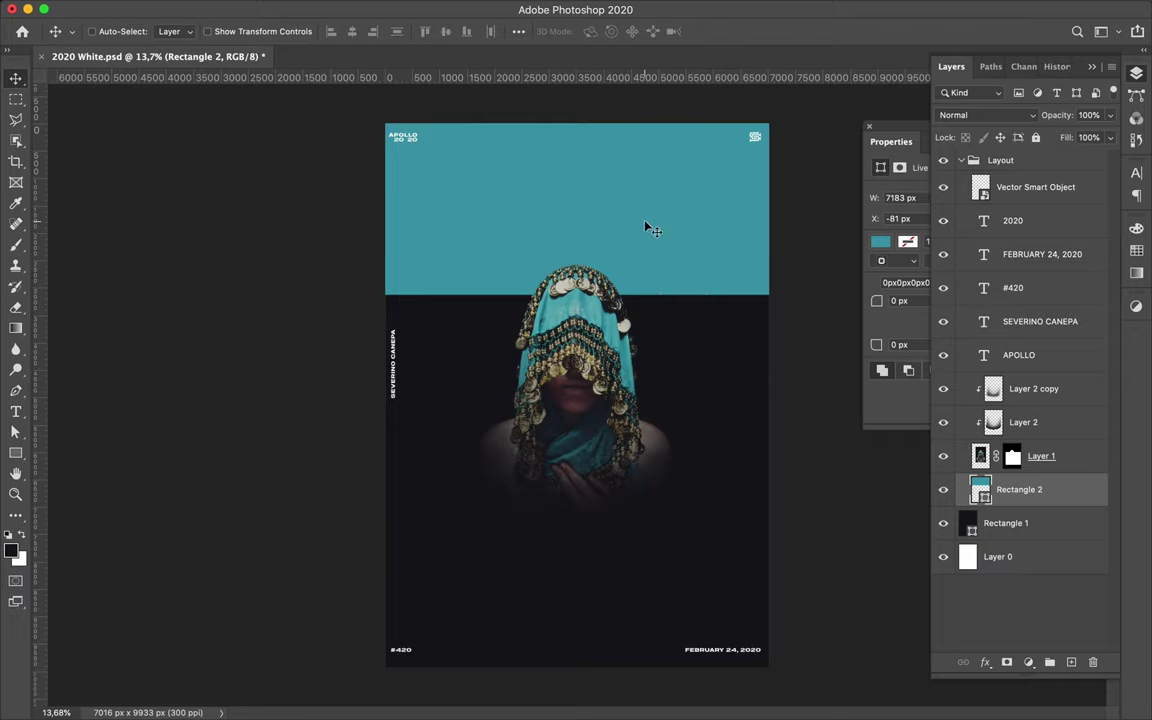
Change Rectangle 2's fill from solid teal to a gradient
{"action": "key", "text": "a"}
{"action": "left_click", "coordinate": [238, 31]}
{"action": "left_click", "coordinate": [201, 62]}
{"action": "left_click", "coordinate": [1136, 249]}
Set the band's gradient stops to 5fb0bd on the left and 7dbdc2 on the right
{"action": "left_click", "coordinate": [238, 31]}
{"action": "left_click", "coordinate": [141, 141]}
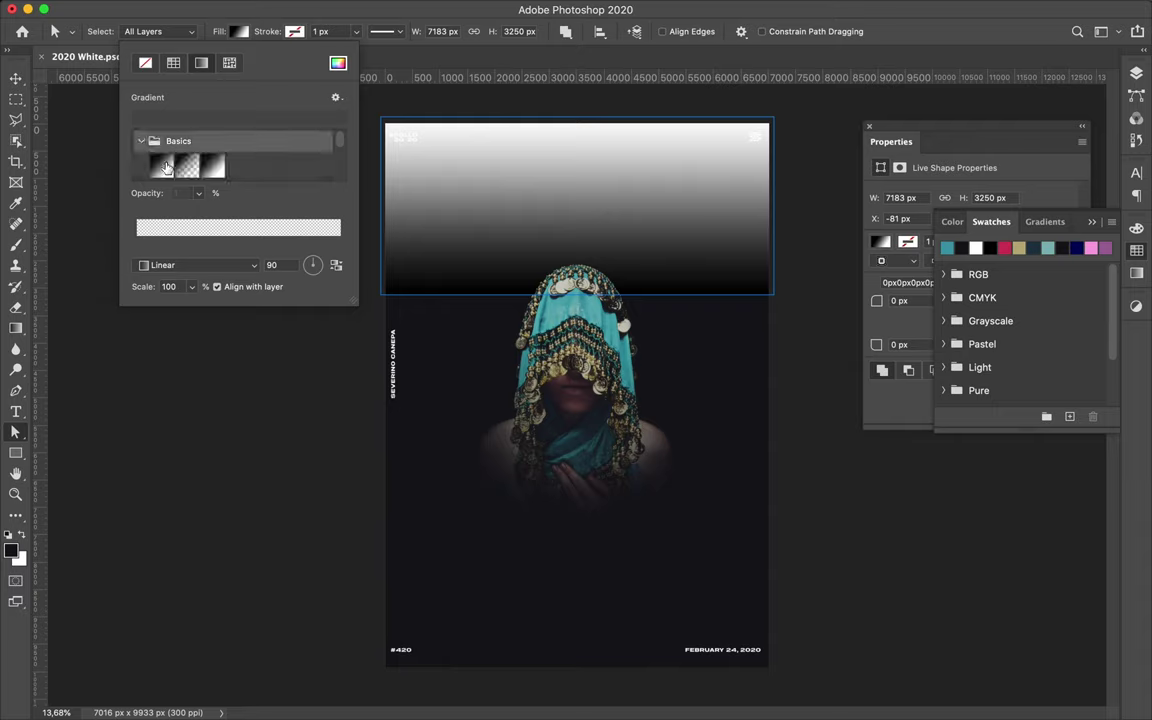
{"action": "double_click", "coordinate": [136, 246]}
{"action": "type", "text": "5fb0bd"}
{"action": "left_click", "coordinate": [835, 188]}
{"action": "double_click", "coordinate": [338, 246]}
{"action": "type", "text": "7dbdc2"}
{"action": "left_click", "coordinate": [818, 188]}
Select the Rectangle 1 layer in the Layers panel
{"action": "key", "text": "v"}
{"action": "scroll", "coordinate": [667, 197], "scroll_direction": "up", "scroll_amount": 3}
{"action": "scroll", "coordinate": [663, 193], "scroll_direction": "down", "scroll_amount": 3}
{"action": "left_click", "coordinate": [1136, 80]}
{"action": "left_click", "coordinate": [1136, 80]}
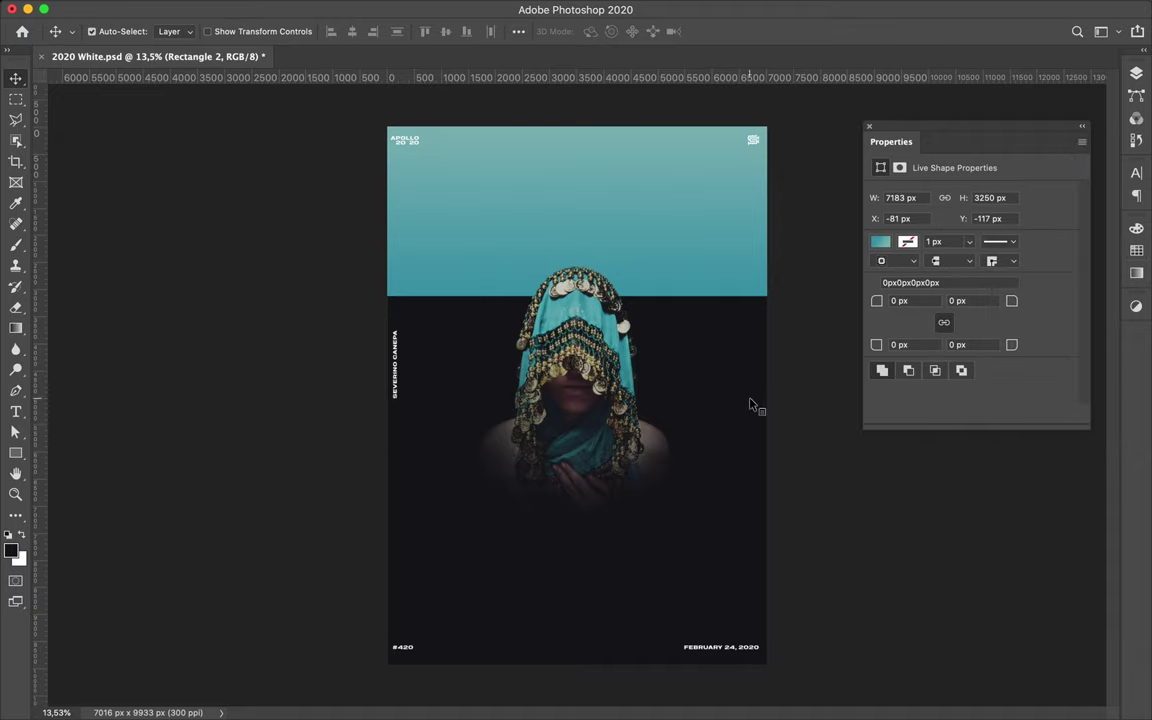
{"action": "key", "text": "i"}
{"action": "key", "text": "v"}
{"action": "left_click", "coordinate": [1136, 80]}
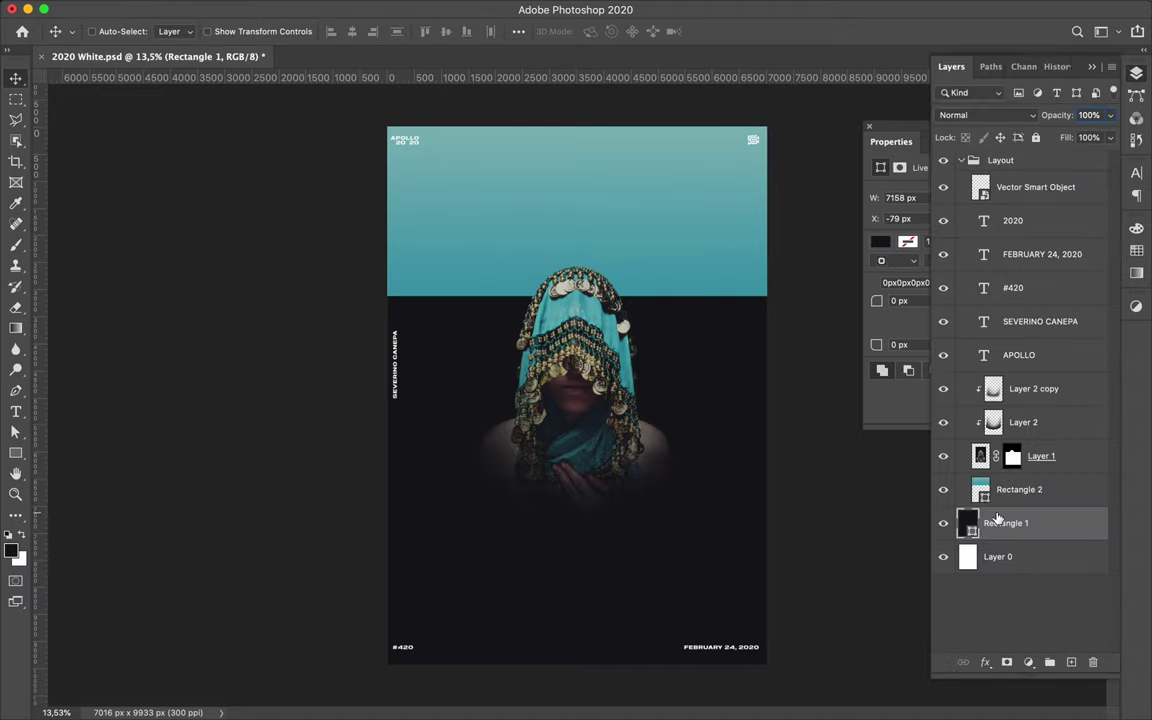
Add a Hue/Saturation adjustment above Rectangle 1, then delete it
{"action": "left_click", "coordinate": [1028, 662]}
{"action": "left_click", "coordinate": [1060, 517]}
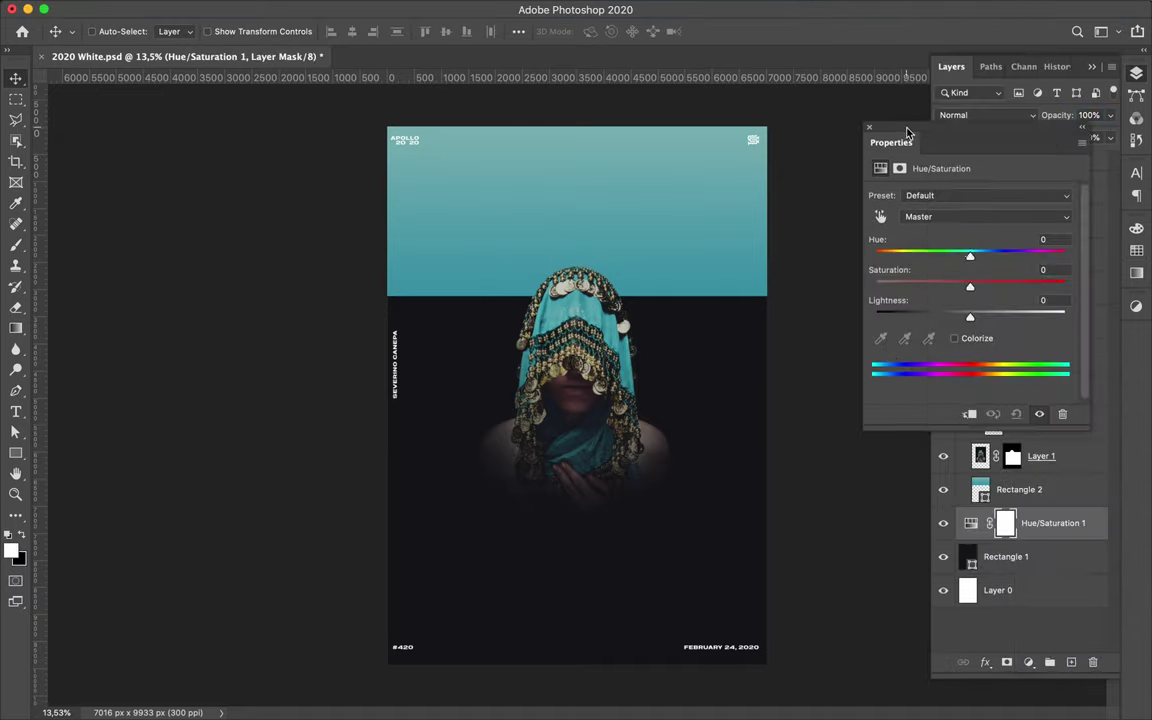
{"action": "left_click", "coordinate": [985, 216]}
{"action": "left_click", "coordinate": [995, 440]}
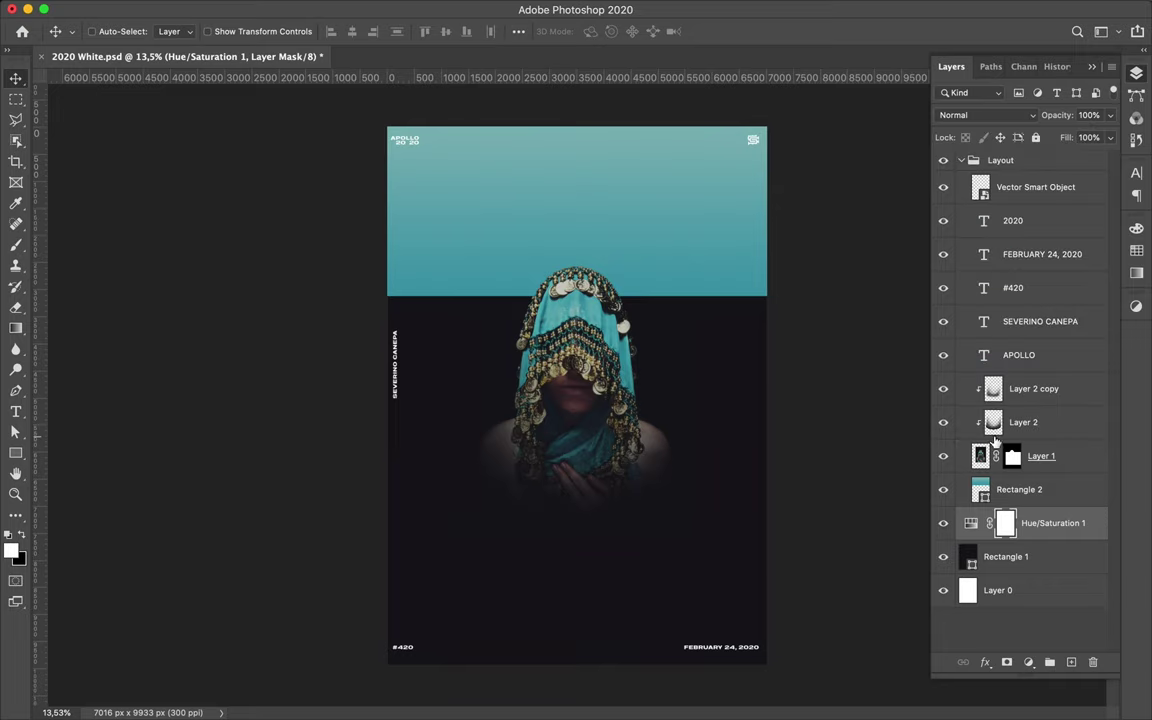
{"action": "key", "text": "Delete"}
{"action": "scroll", "coordinate": [681, 391], "scroll_direction": "up", "scroll_amount": 1}
{"action": "scroll", "coordinate": [681, 391], "scroll_direction": "down", "scroll_amount": 1}
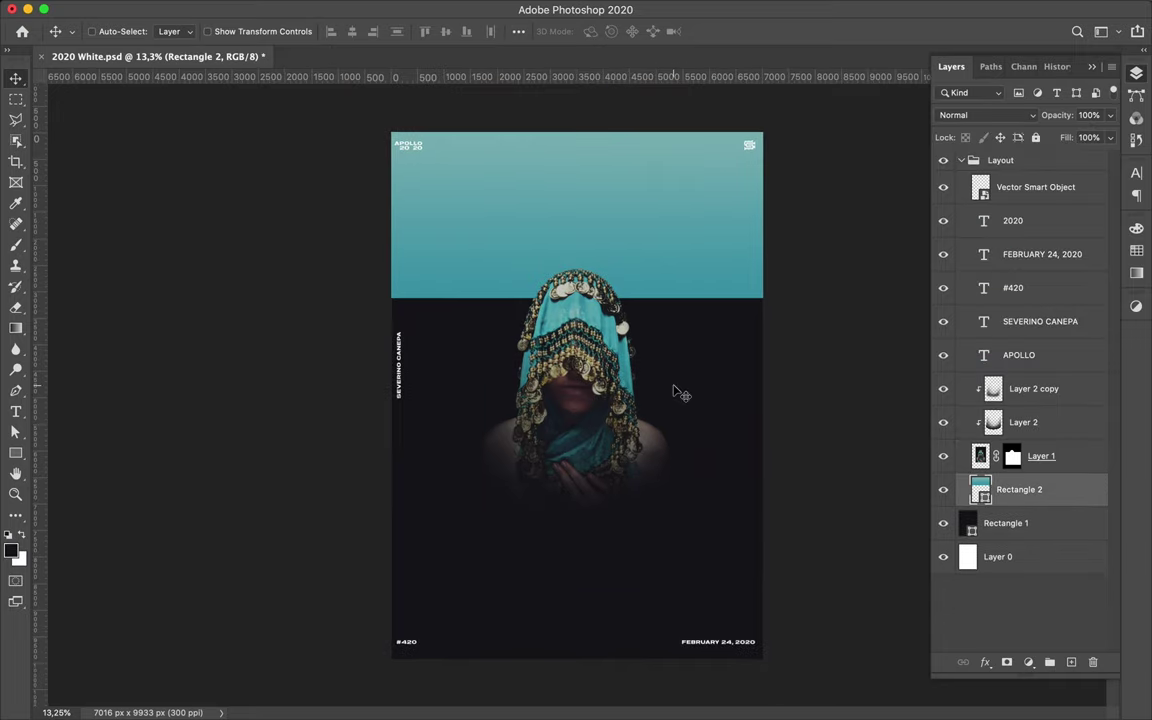
Drag Layer 1's mask to the trash and delete it without applying
{"action": "left_click_drag", "start_coordinate": [1012, 456], "coordinate": [1093, 660]}
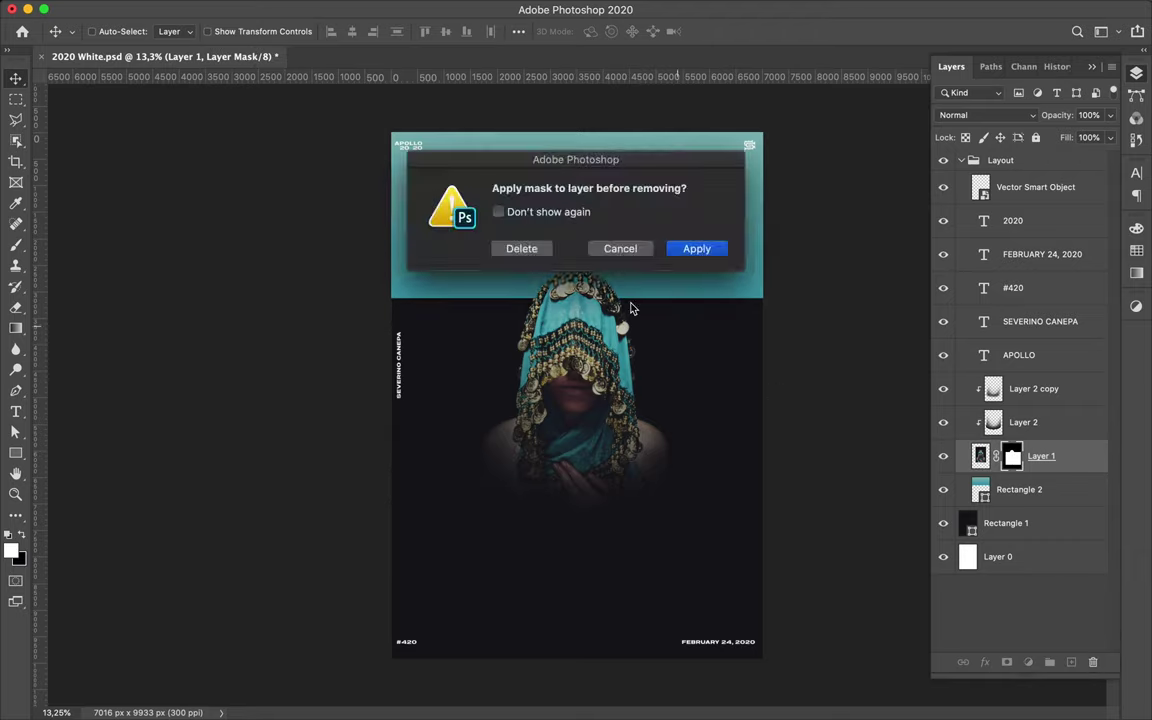
{"action": "left_click", "coordinate": [521, 248]}
{"action": "scroll", "coordinate": [576, 390], "scroll_direction": "up", "scroll_amount": 3}
{"action": "scroll", "coordinate": [576, 390], "scroll_direction": "down", "scroll_amount": 1}
Object-select the woman, preview it in Overlay view, and hide Rectangles 1 and 2
{"action": "key", "text": "w"}
{"action": "left_click_drag", "start_coordinate": [421, 173], "coordinate": [724, 606]}
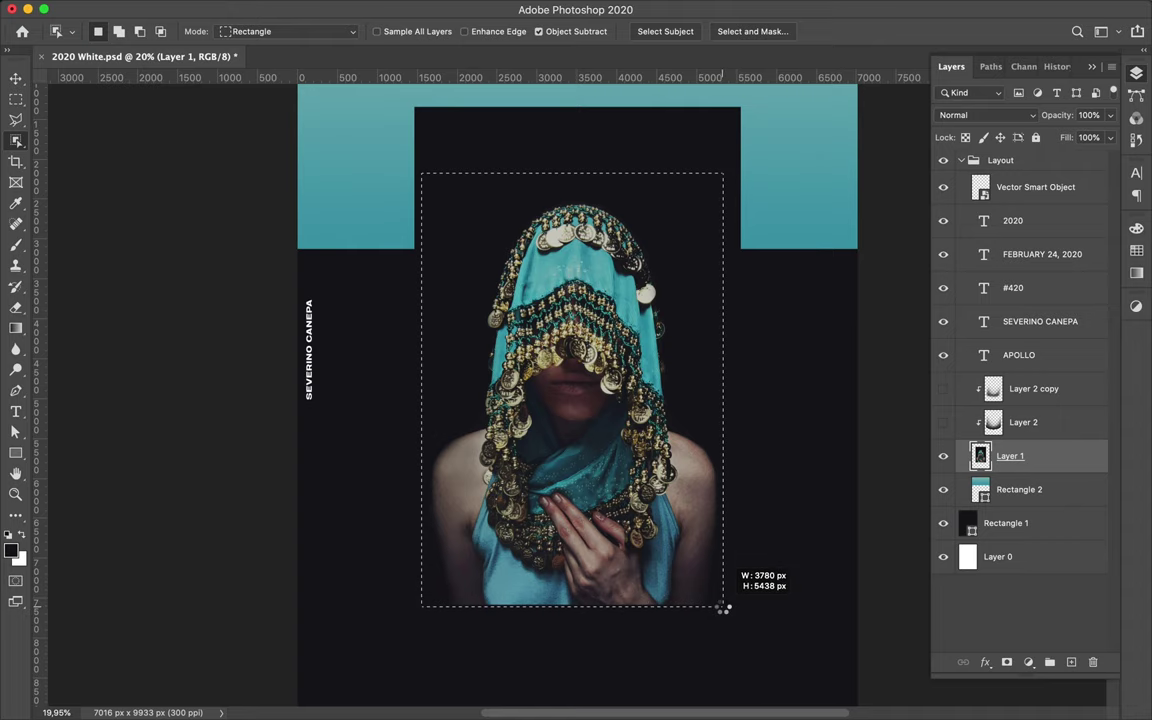
{"action": "left_click", "coordinate": [752, 31]}
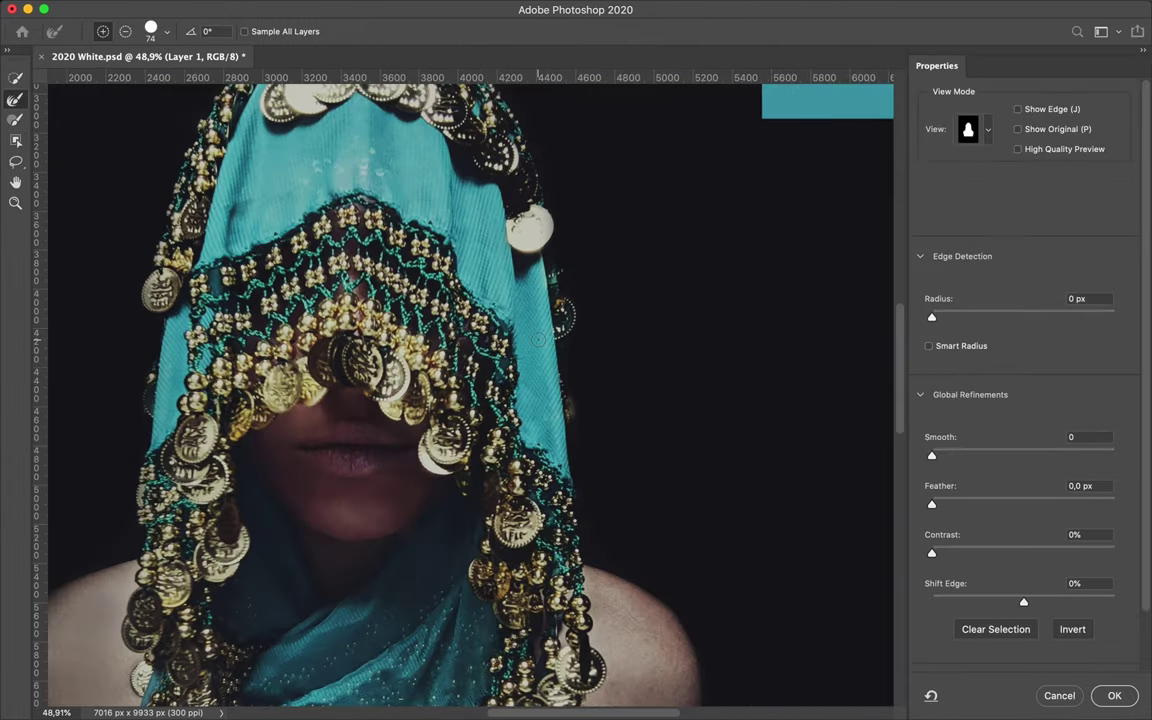
{"action": "left_click", "coordinate": [988, 131]}
{"action": "left_click", "coordinate": [943, 232]}
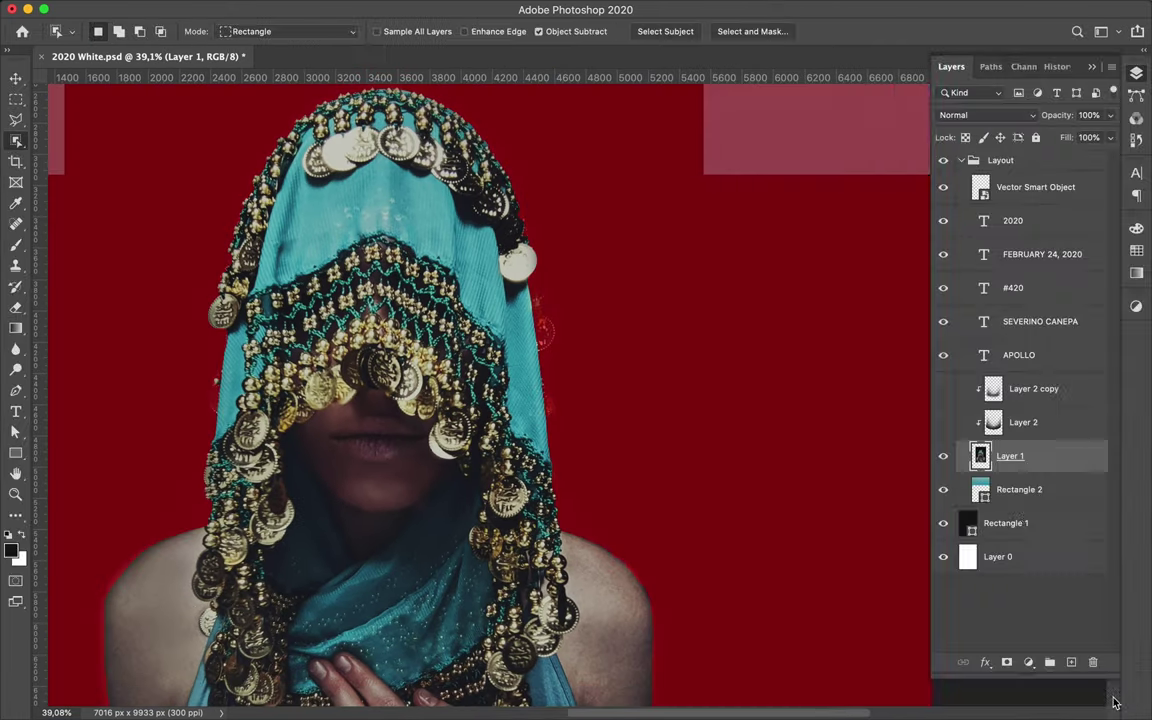
{"action": "left_click", "coordinate": [1114, 695]}
{"action": "left_click_drag", "start_coordinate": [943, 489], "coordinate": [945, 523]}
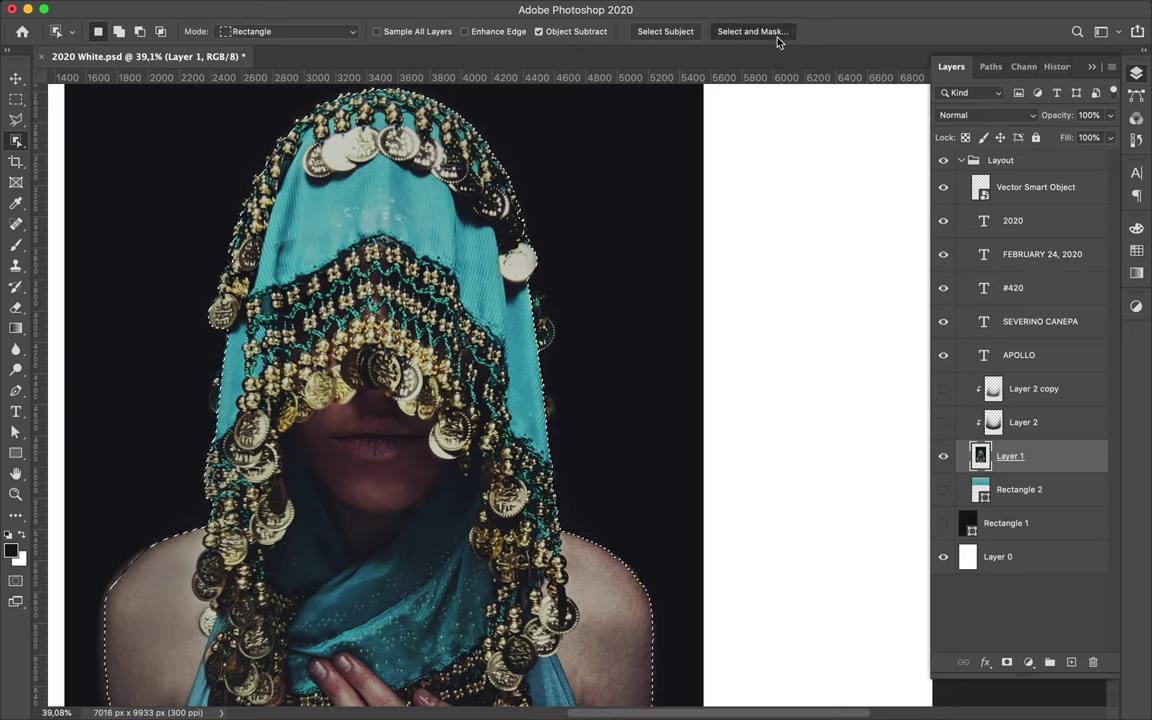
In Select and Mask, brush the dotted circle ornament into the selection
{"action": "left_click", "coordinate": [760, 33]}
{"action": "scroll", "coordinate": [573, 295], "scroll_direction": "up", "scroll_amount": 5}
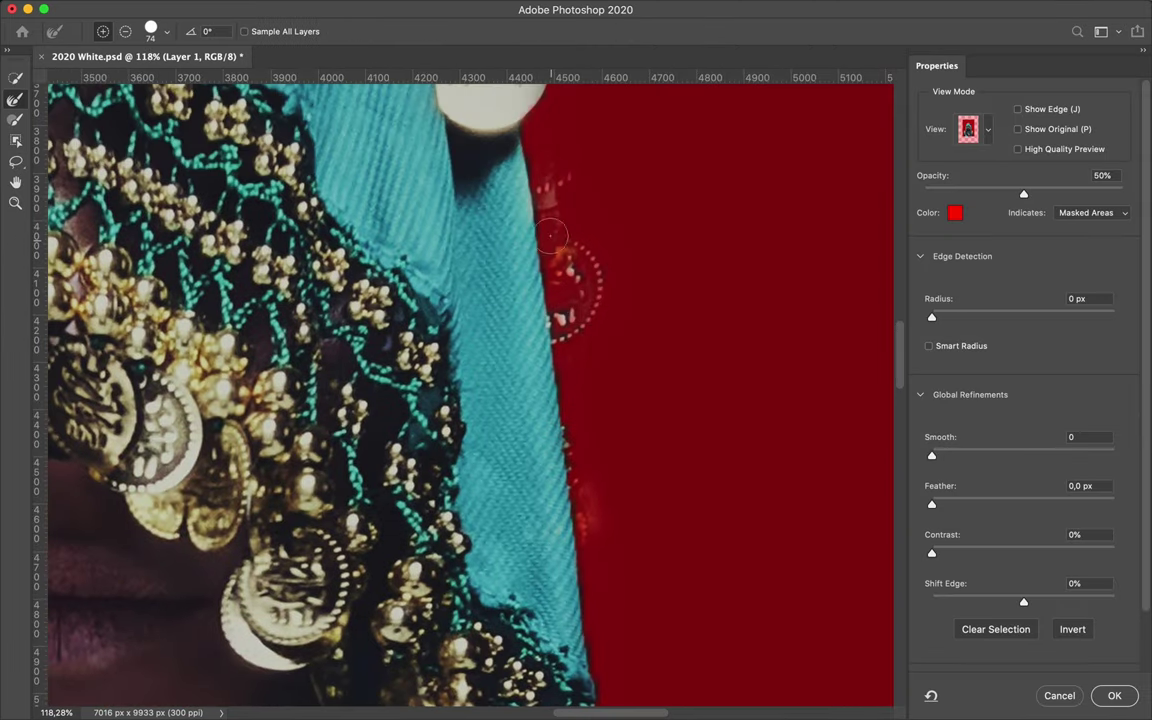
{"action": "key", "text": "b"}
{"action": "right_click", "coordinate": [543, 310]}
{"action": "scroll", "coordinate": [560, 300], "scroll_direction": "up", "scroll_amount": 5}
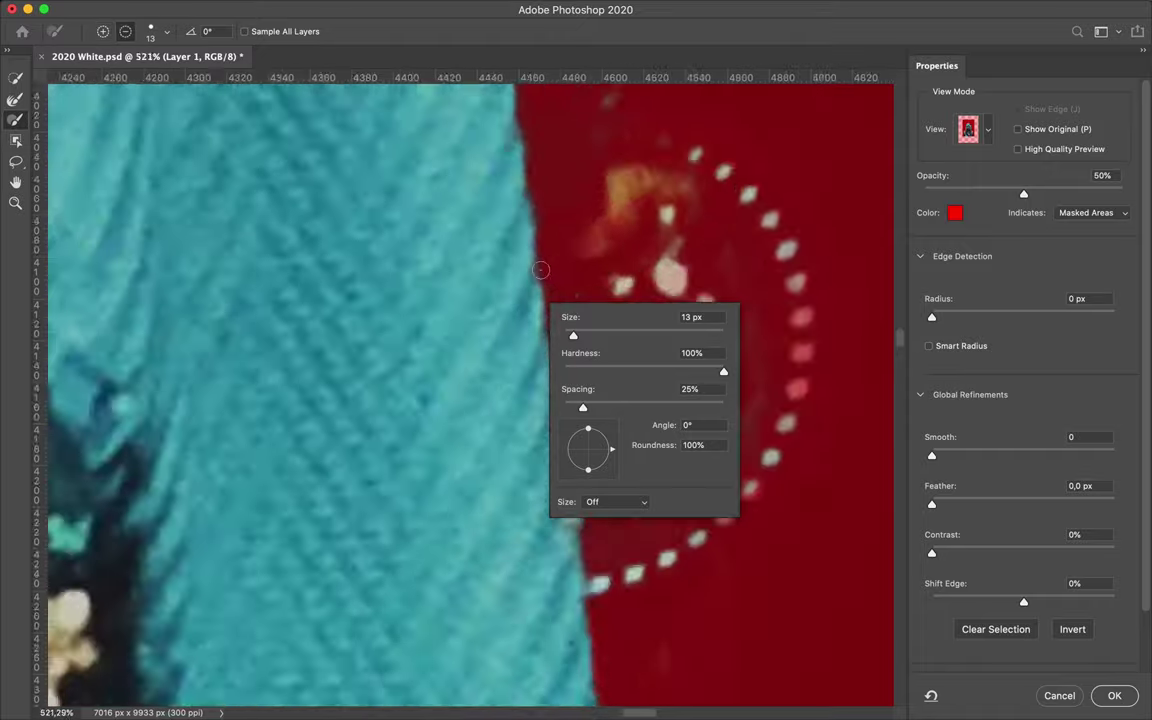
{"action": "key", "text": "Escape"}
{"action": "left_click_drag", "start_coordinate": [667, 253], "coordinate": [578, 167]}
{"action": "scroll", "coordinate": [570, 115], "scroll_direction": "up", "scroll_amount": 3}
{"action": "right_click", "coordinate": [580, 305]}
{"action": "left_click_drag", "start_coordinate": [600, 335], "coordinate": [740, 335]}
{"action": "key", "text": "Escape"}
{"action": "mouse_move", "coordinate": [517, 337]}
{"action": "left_mouse_down"}
{"action": "mouse_move", "coordinate": [617, 380]}
{"action": "mouse_move", "coordinate": [600, 470]}
{"action": "left_mouse_up"}
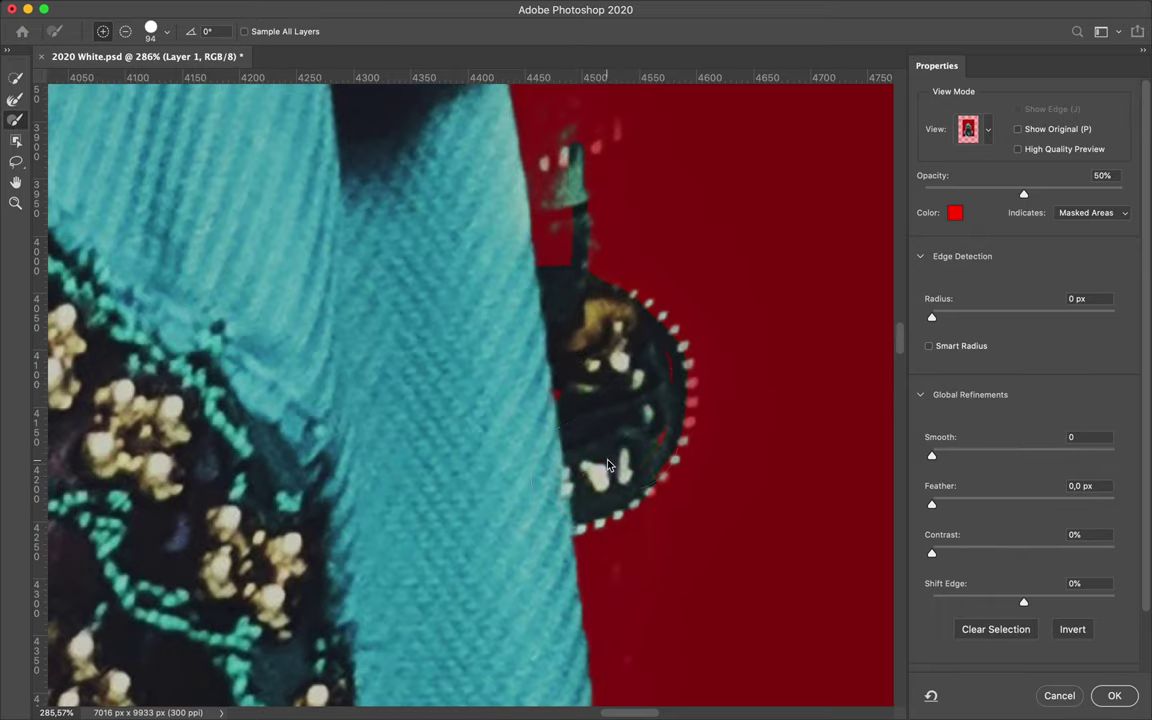
Brush in the dark ornament by the veil and the headpiece edge, commit, and duplicate Layer 1
{"action": "scroll", "coordinate": [480, 350], "scroll_direction": "down", "scroll_amount": 3}
{"action": "left_click_drag", "start_coordinate": [540, 334], "coordinate": [505, 440]}
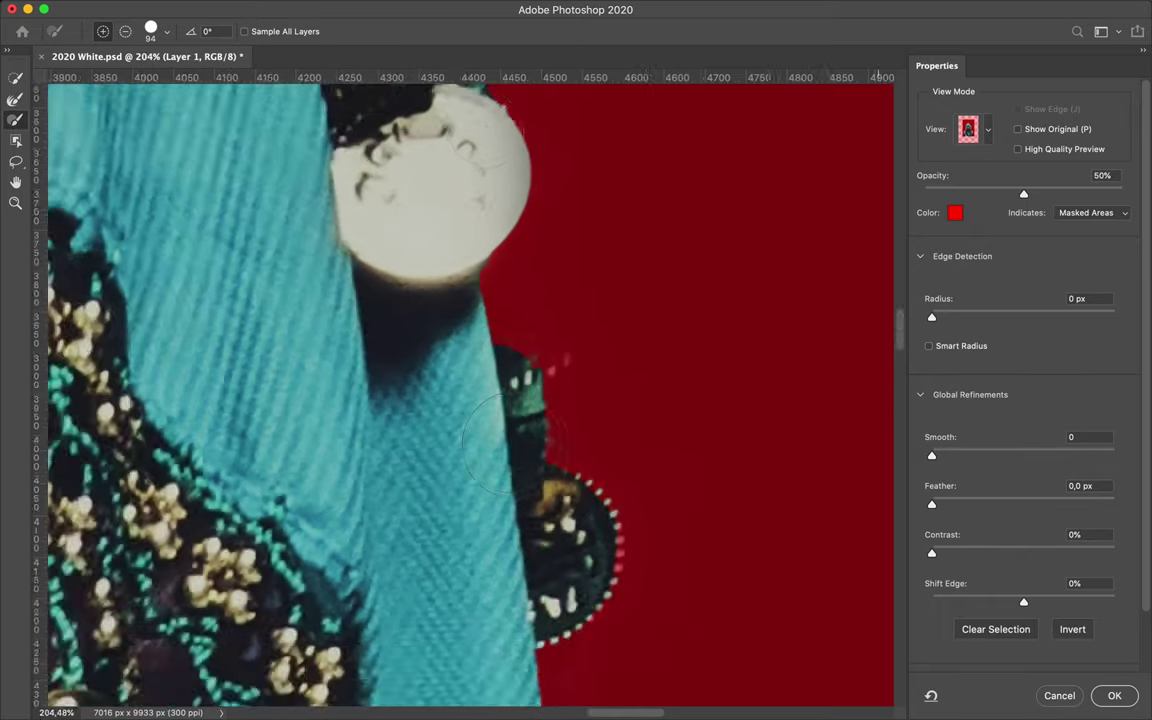
{"action": "scroll", "coordinate": [488, 442], "scroll_direction": "up", "scroll_amount": 5}
{"action": "scroll", "coordinate": [493, 472], "scroll_direction": "down", "scroll_amount": 1}
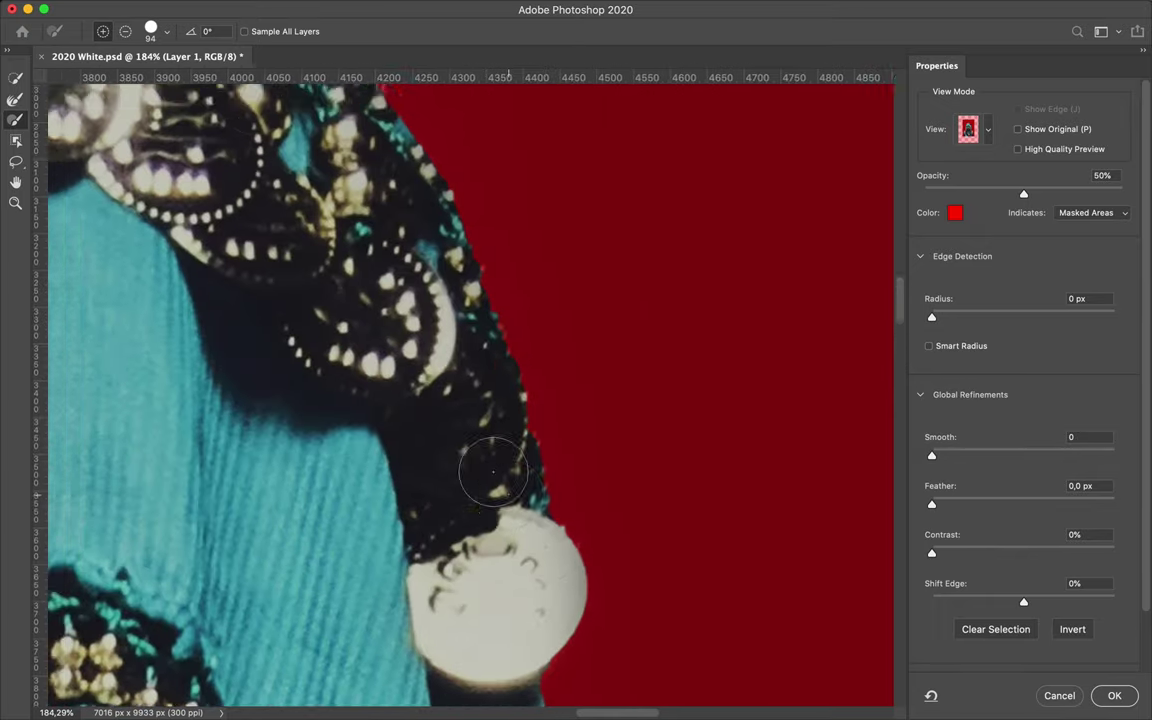
{"action": "scroll", "coordinate": [493, 472], "scroll_direction": "up", "scroll_amount": 5}
{"action": "scroll", "coordinate": [493, 472], "scroll_direction": "left", "scroll_amount": 10}
{"action": "left_click_drag", "start_coordinate": [307, 303], "coordinate": [337, 208]}
{"action": "scroll", "coordinate": [337, 208], "scroll_direction": "down", "scroll_amount": 5}
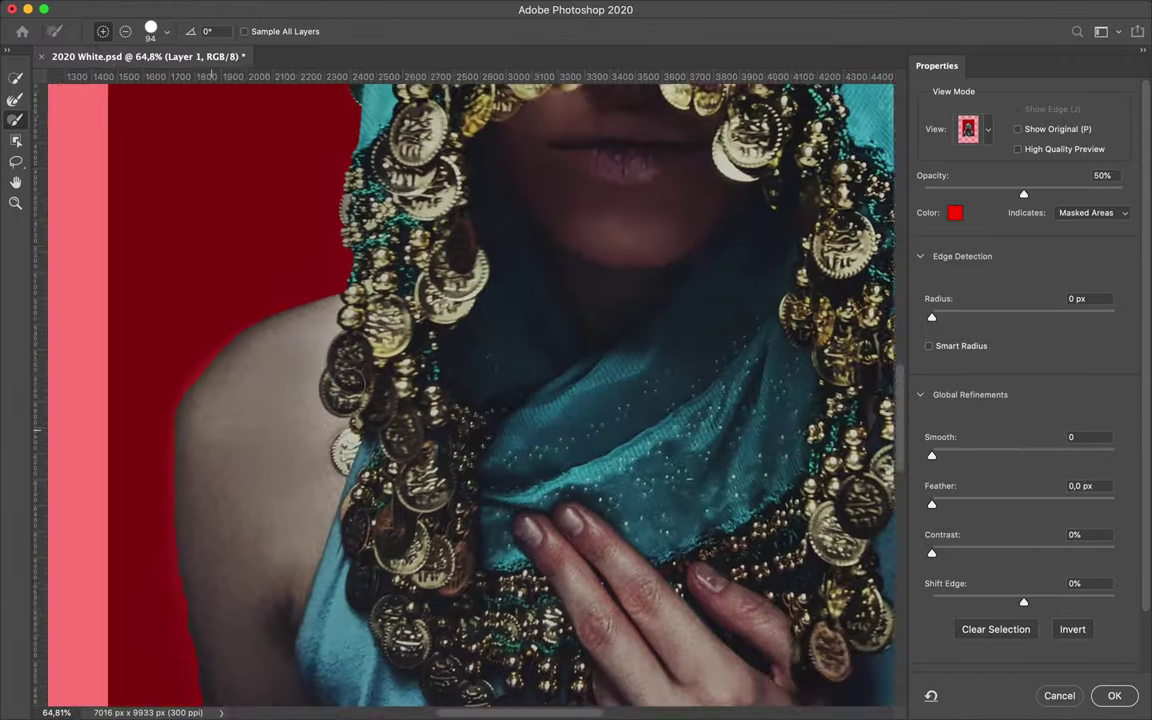
{"action": "scroll", "coordinate": [450, 350], "scroll_direction": "right", "scroll_amount": 8}
{"action": "scroll", "coordinate": [481, 400], "scroll_direction": "up", "scroll_amount": 3}
{"action": "scroll", "coordinate": [470, 400], "scroll_direction": "right", "scroll_amount": 2}
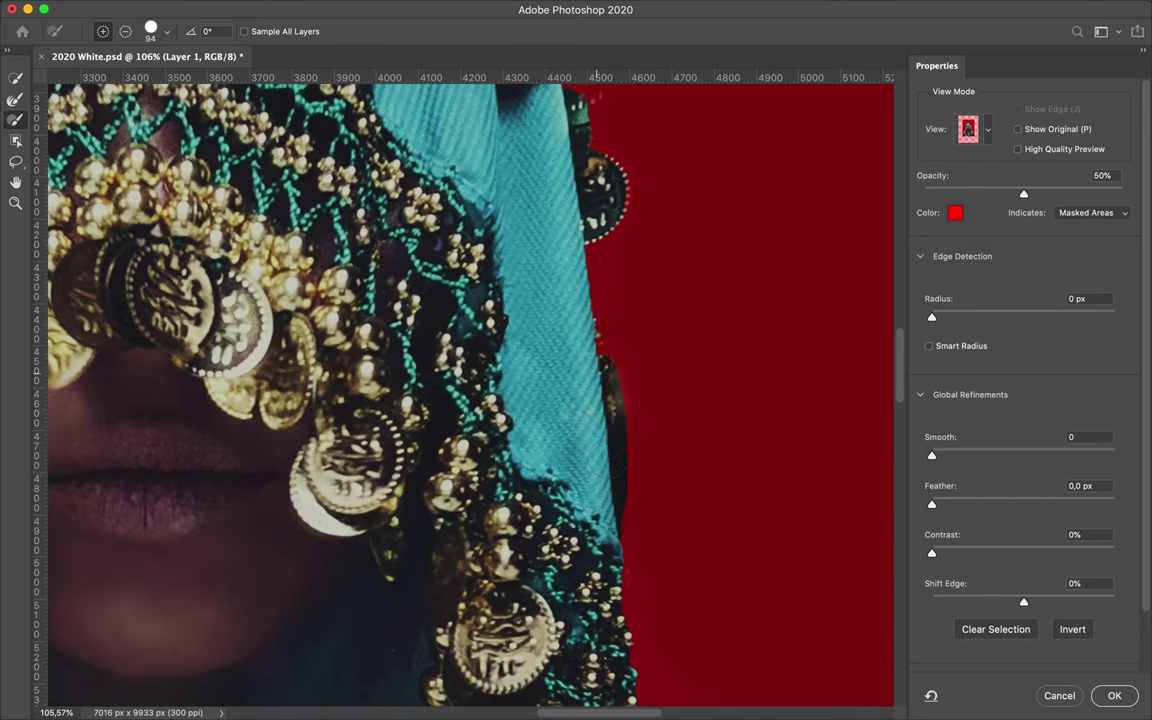
{"action": "key", "text": "Return"}
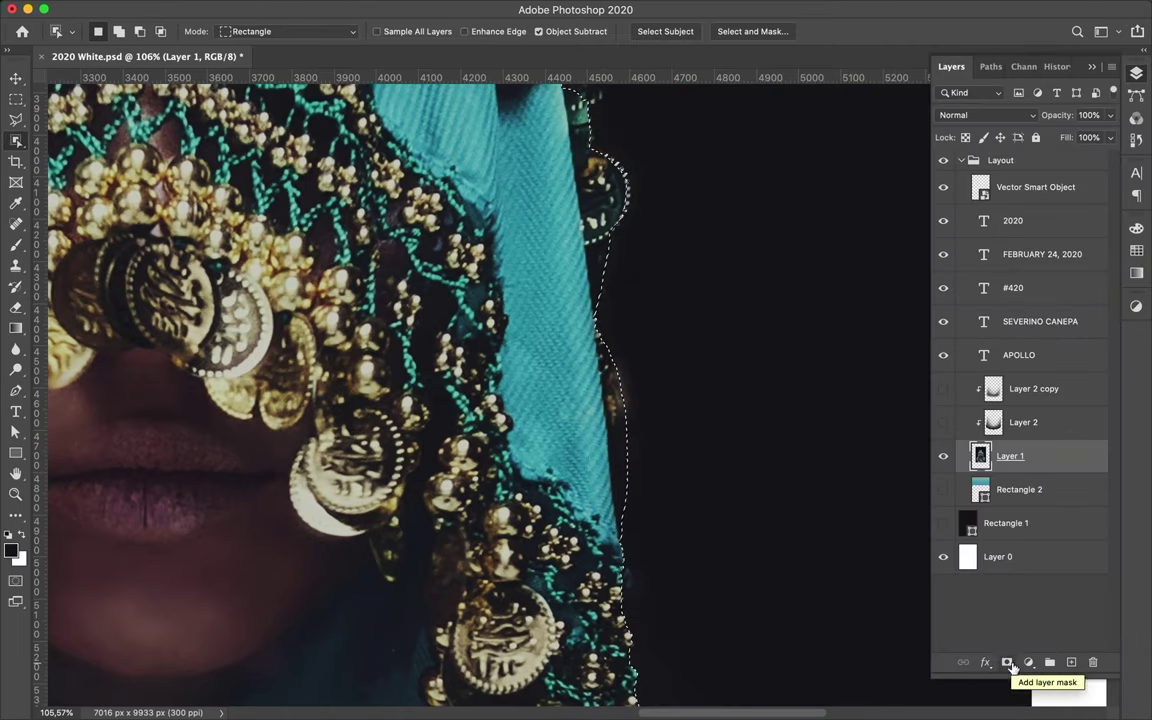
{"action": "mouse_move", "coordinate": [1054, 457]}
{"action": "left_mouse_down"}
{"action": "mouse_move", "coordinate": [1038, 470]}
{"action": "mouse_move", "coordinate": [1018, 376]}
{"action": "left_mouse_up"}
Mask Layer 1 to the figure selection and select Layer 1 copy
{"action": "left_click", "coordinate": [995, 500]}
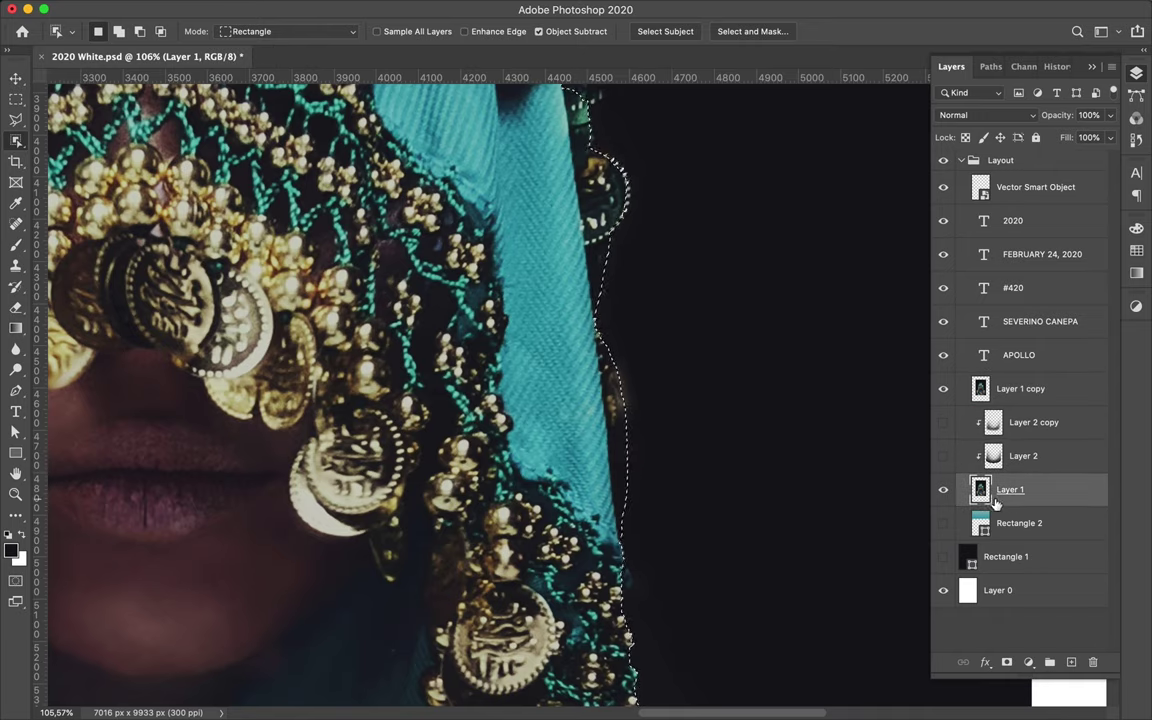
{"action": "left_click", "coordinate": [1007, 662]}
{"action": "left_click", "coordinate": [1020, 388]}
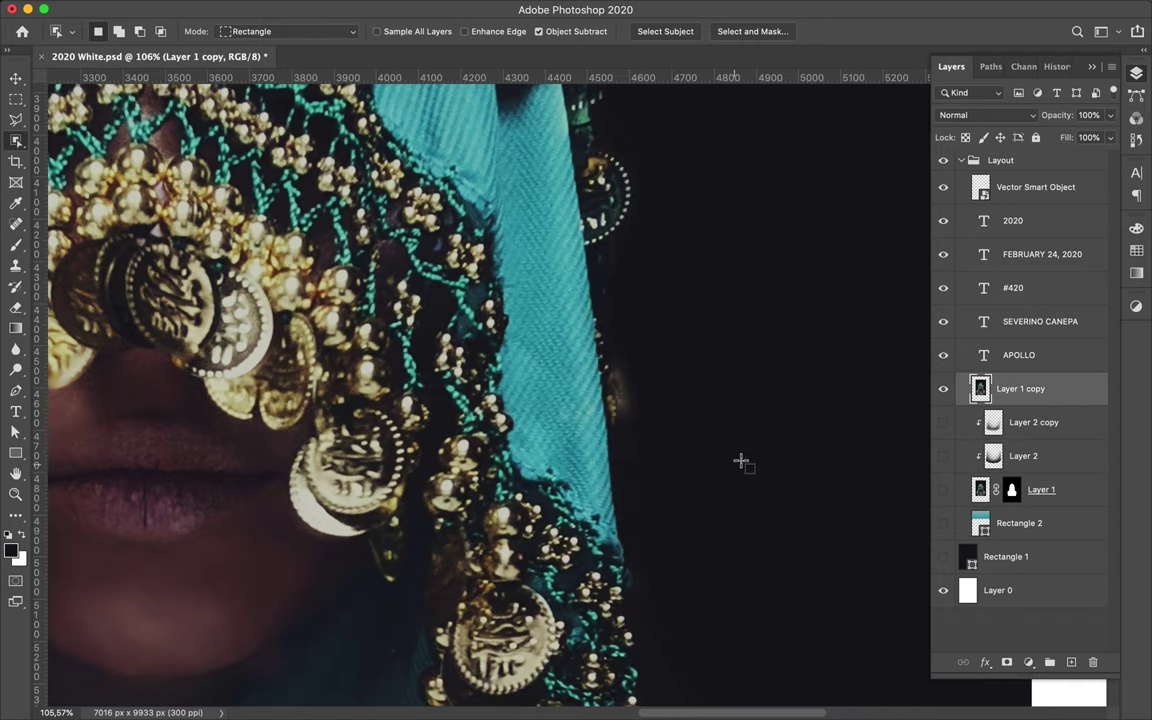
{"action": "key", "text": "ctrl+0"}
In Selective Color, remove black and add +100 yellow in Blacks; raise Neutrals' cyan, magenta, yellow, black to +100
{"action": "left_click", "coordinate": [244, 5]}
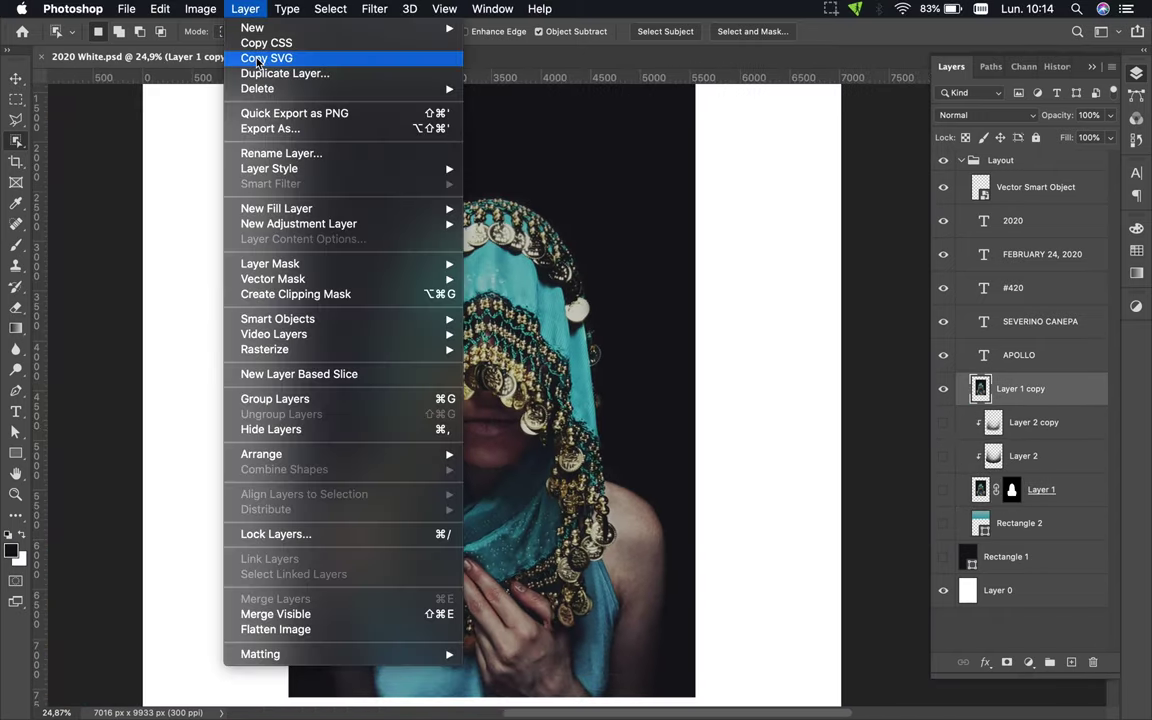
{"action": "left_click", "coordinate": [440, 308]}
{"action": "left_click", "coordinate": [357, 68]}
{"action": "left_click", "coordinate": [334, 180]}
{"action": "left_click_drag", "start_coordinate": [333, 227], "coordinate": [240, 227]}
{"action": "left_click_drag", "start_coordinate": [333, 189], "coordinate": [525, 183]}
{"action": "left_click", "coordinate": [357, 68]}
{"action": "left_click", "coordinate": [330, 57]}
{"action": "left_click_drag", "start_coordinate": [333, 112], "coordinate": [484, 113]}
{"action": "left_click_drag", "start_coordinate": [333, 150], "coordinate": [555, 147]}
{"action": "left_click_drag", "start_coordinate": [333, 189], "coordinate": [470, 189]}
{"action": "left_click_drag", "start_coordinate": [333, 227], "coordinate": [563, 219]}
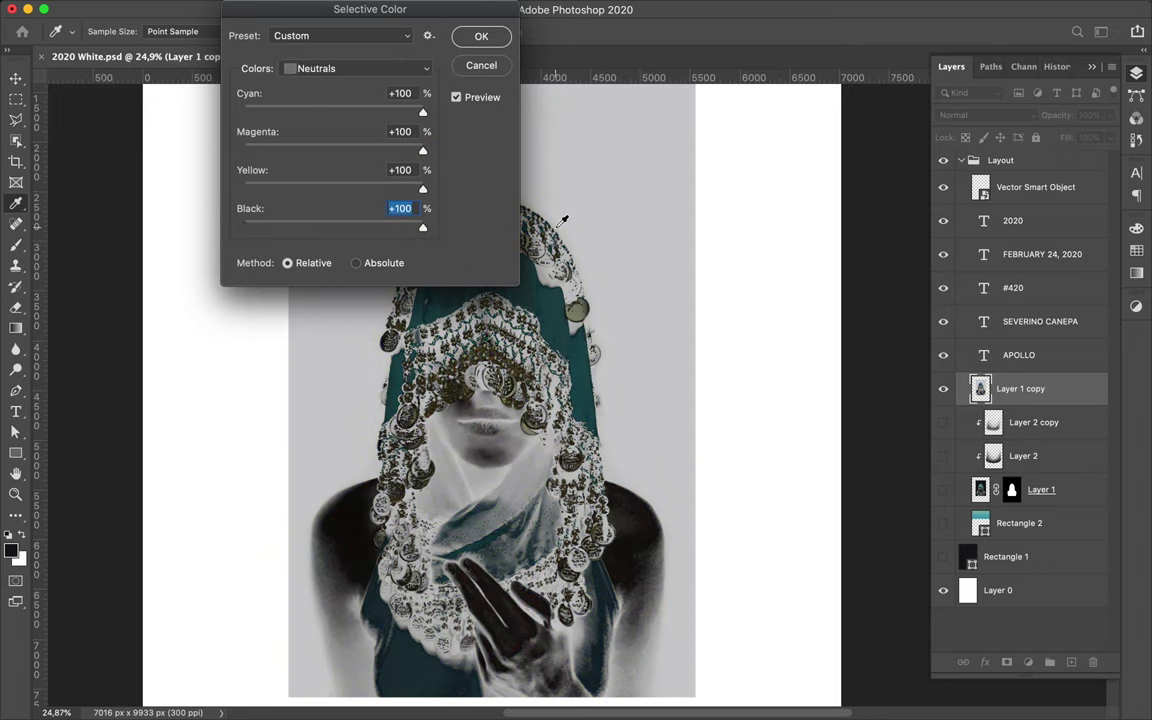
Apply the Selective Color adjustment, then delete the recoloured Layer 1 copy
{"action": "left_click", "coordinate": [357, 68]}
{"action": "left_click", "coordinate": [366, 57]}
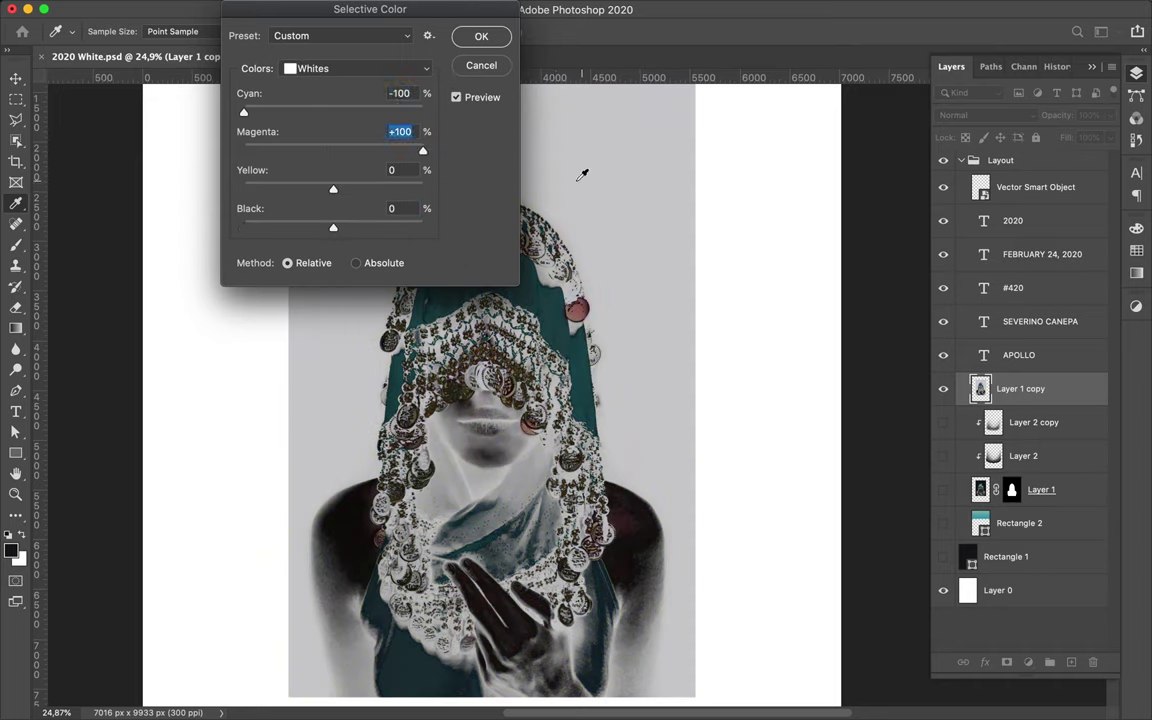
{"action": "left_click", "coordinate": [357, 68]}
{"action": "left_click", "coordinate": [330, 49]}
{"action": "left_click", "coordinate": [481, 36]}
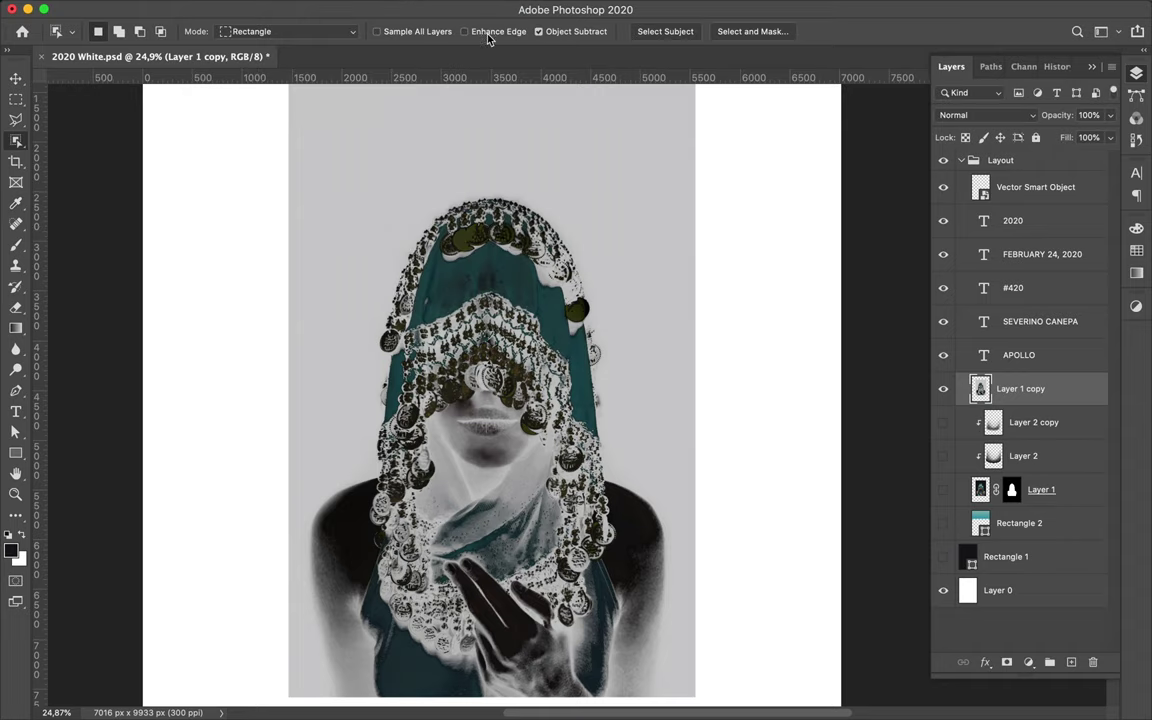
{"action": "key", "text": "Delete"}
Show Layer 1, duplicate it with Cmd+J, and delete the new copy's mask
{"action": "left_click", "coordinate": [943, 456]}
{"action": "scroll", "coordinate": [457, 380], "scroll_direction": "up", "scroll_amount": 3}
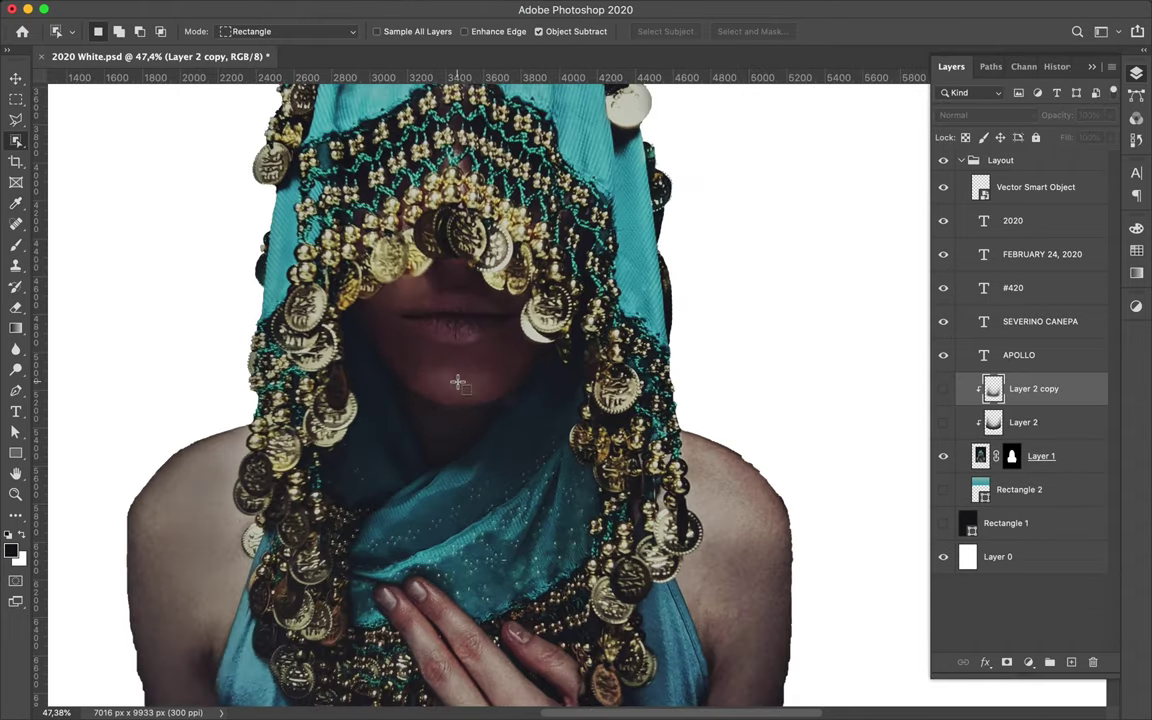
{"action": "scroll", "coordinate": [457, 380], "scroll_direction": "down", "scroll_amount": 2}
{"action": "left_click", "coordinate": [1008, 458]}
{"action": "key", "text": "ctrl+j"}
{"action": "left_click_drag", "start_coordinate": [1011, 388], "coordinate": [1093, 662]}
{"action": "left_click", "coordinate": [522, 248]}
{"action": "scroll", "coordinate": [378, 343], "scroll_direction": "up", "scroll_amount": 2}
{"action": "scroll", "coordinate": [378, 343], "scroll_direction": "down", "scroll_amount": 2}
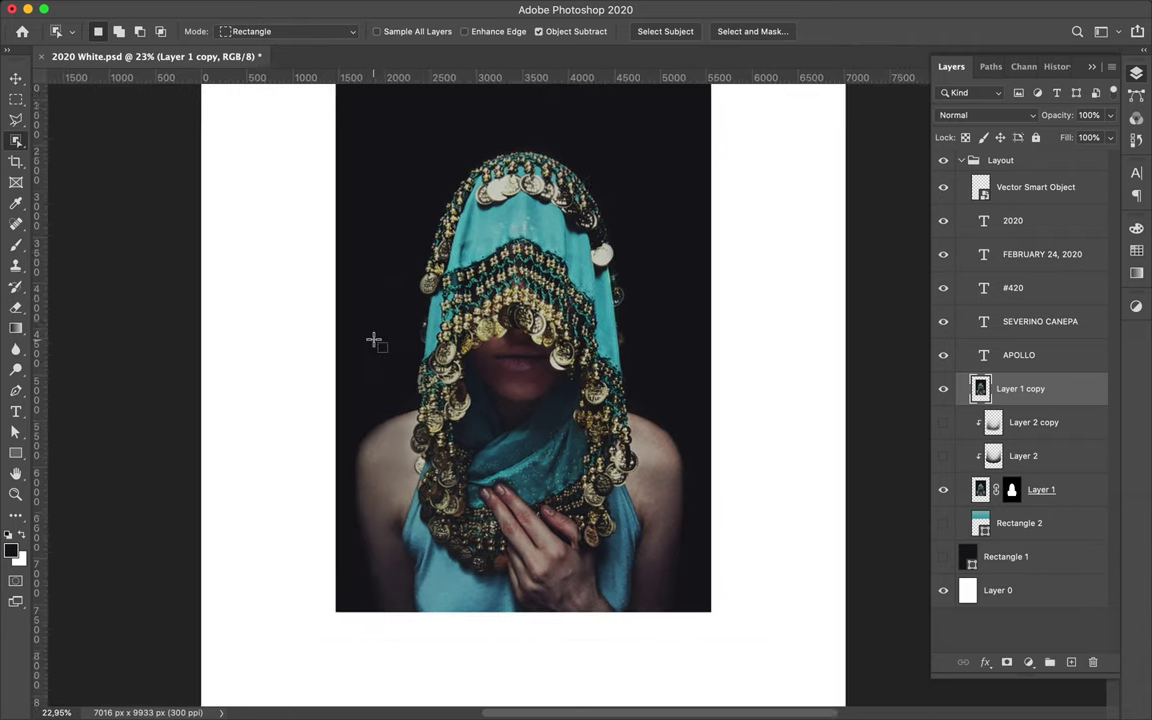
Magic Wand the dark backdrop at Tolerance 10, then hide Layer 1 copy
{"action": "right_click", "coordinate": [16, 142]}
{"action": "left_click", "coordinate": [92, 170]}
{"action": "left_click", "coordinate": [400, 32]}
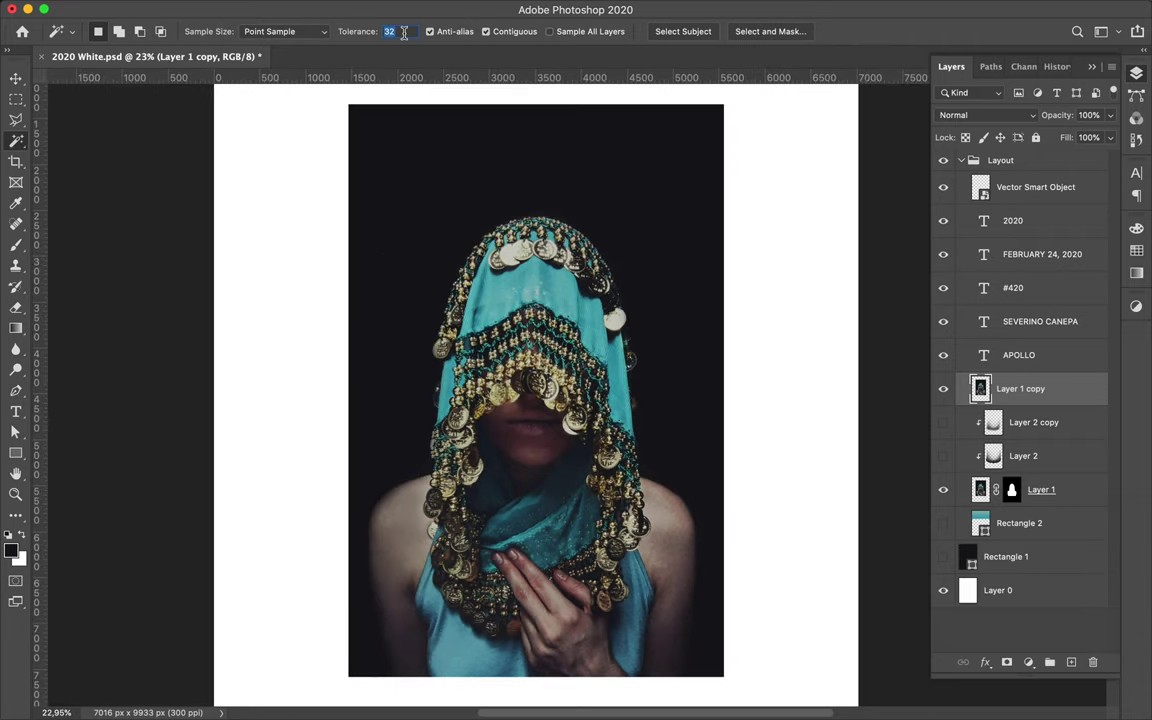
{"action": "left_click", "coordinate": [453, 201]}
{"action": "scroll", "coordinate": [540, 216], "scroll_direction": "up", "scroll_amount": 1}
{"action": "scroll", "coordinate": [540, 216], "scroll_direction": "up", "scroll_amount": 3}
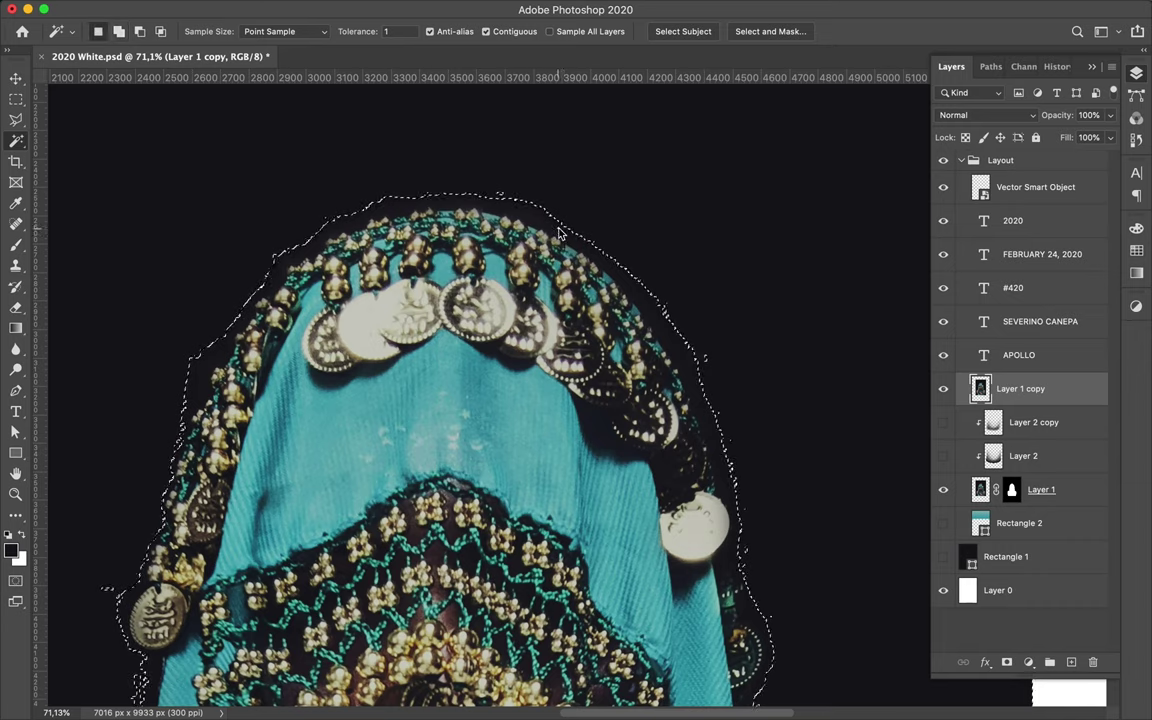
{"action": "left_click", "coordinate": [388, 31]}
{"action": "type", "text": "10"}
{"action": "key", "text": "Return"}
{"action": "scroll", "coordinate": [190, 100], "scroll_direction": "down", "scroll_amount": 5}
{"action": "scroll", "coordinate": [180, 90], "scroll_direction": "up", "scroll_amount": 1}
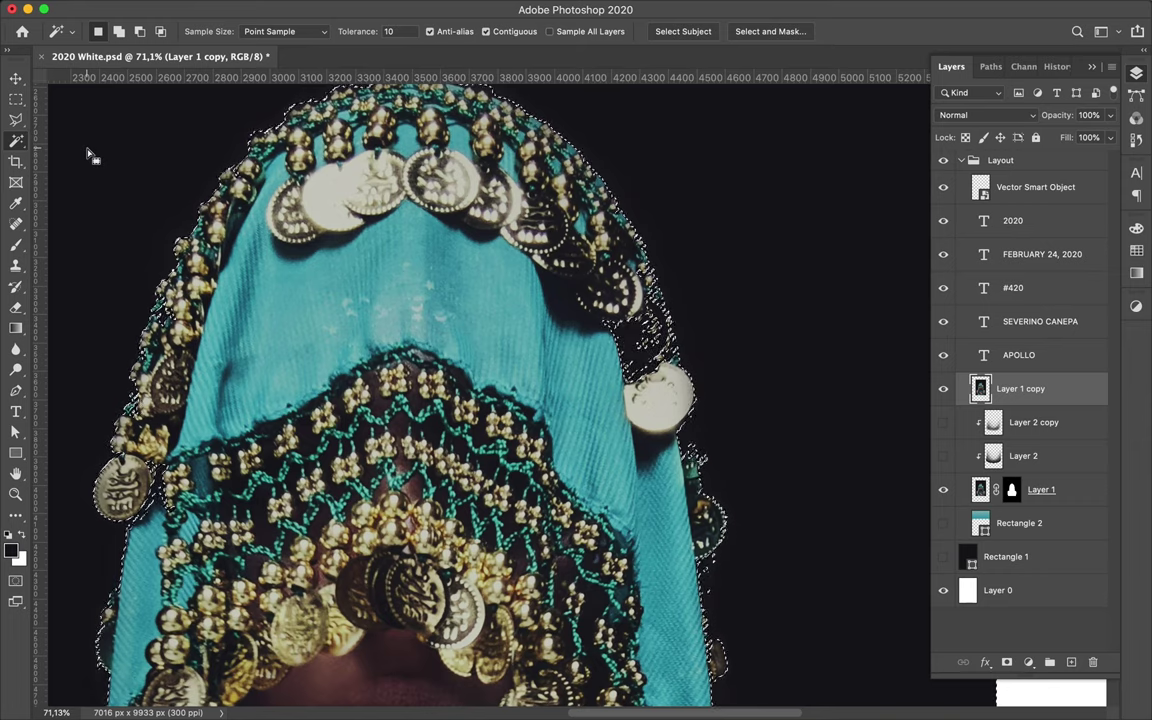
{"action": "scroll", "coordinate": [220, 258], "scroll_direction": "down", "scroll_amount": 10}
{"action": "key", "text": "v"}
{"action": "left_click", "coordinate": [943, 388]}
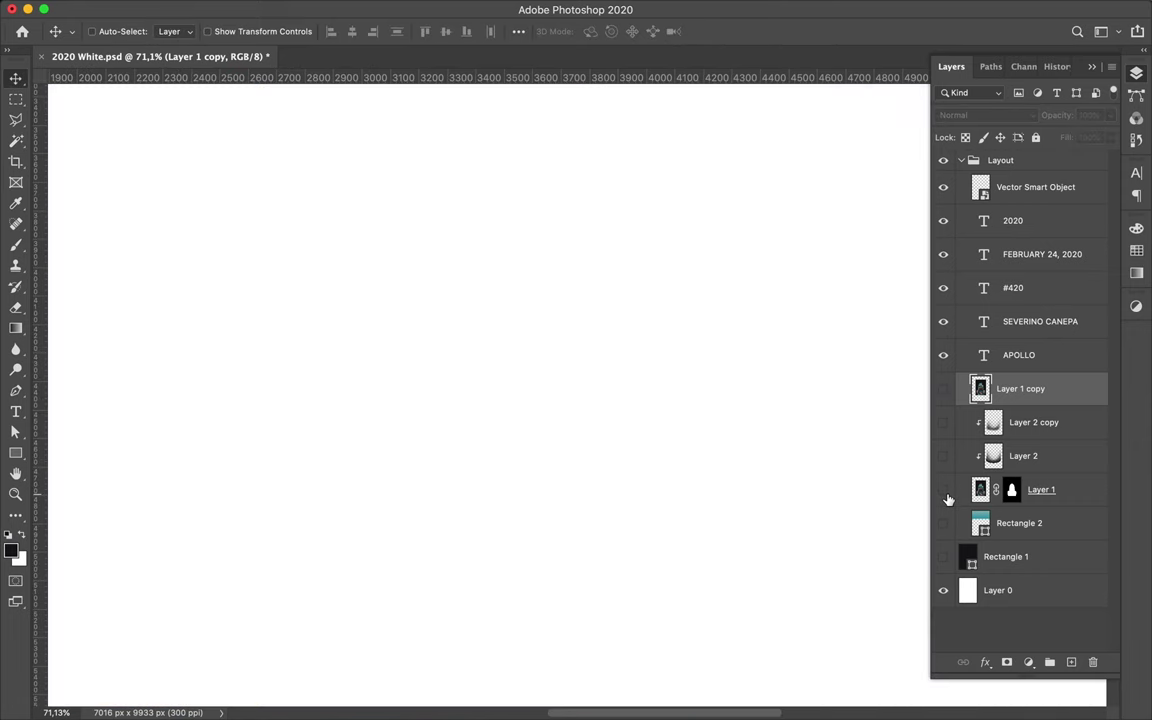
Refine Layer 1's mask in Select and Mask using the red Overlay view, then confirm
{"action": "double_click", "coordinate": [1012, 489]}
{"action": "left_click", "coordinate": [655, 260]}
{"action": "left_click", "coordinate": [970, 129]}
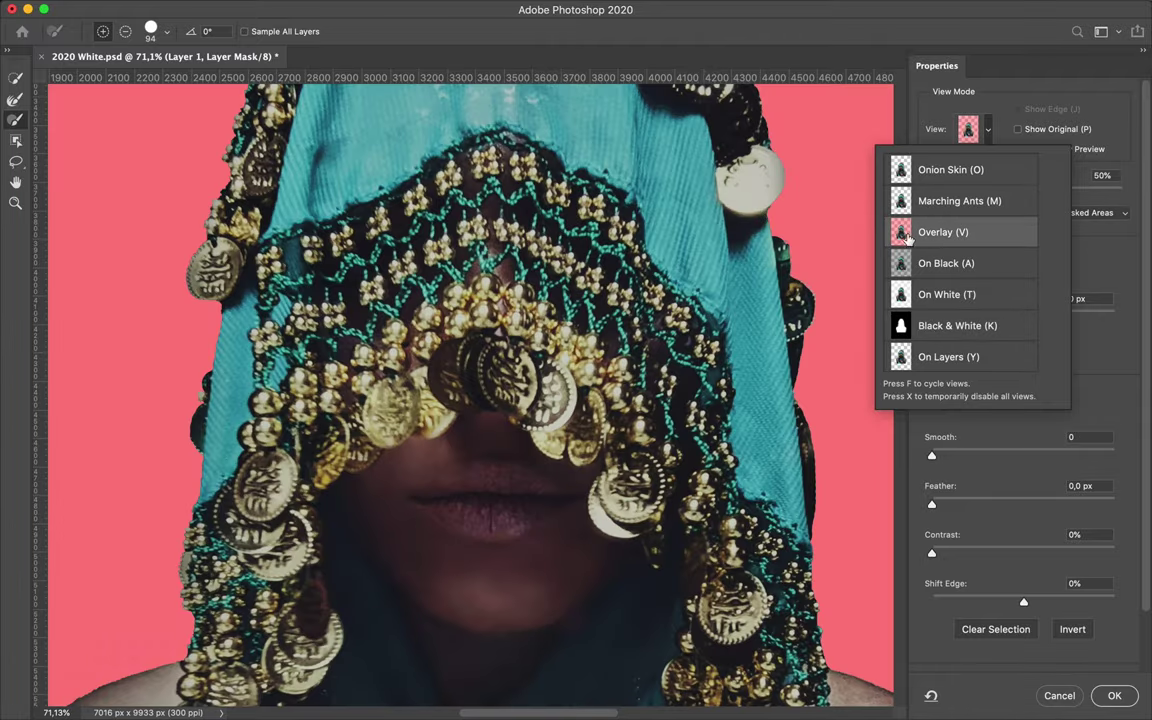
{"action": "left_click", "coordinate": [908, 232]}
{"action": "scroll", "coordinate": [300, 260], "scroll_direction": "up", "scroll_amount": 3}
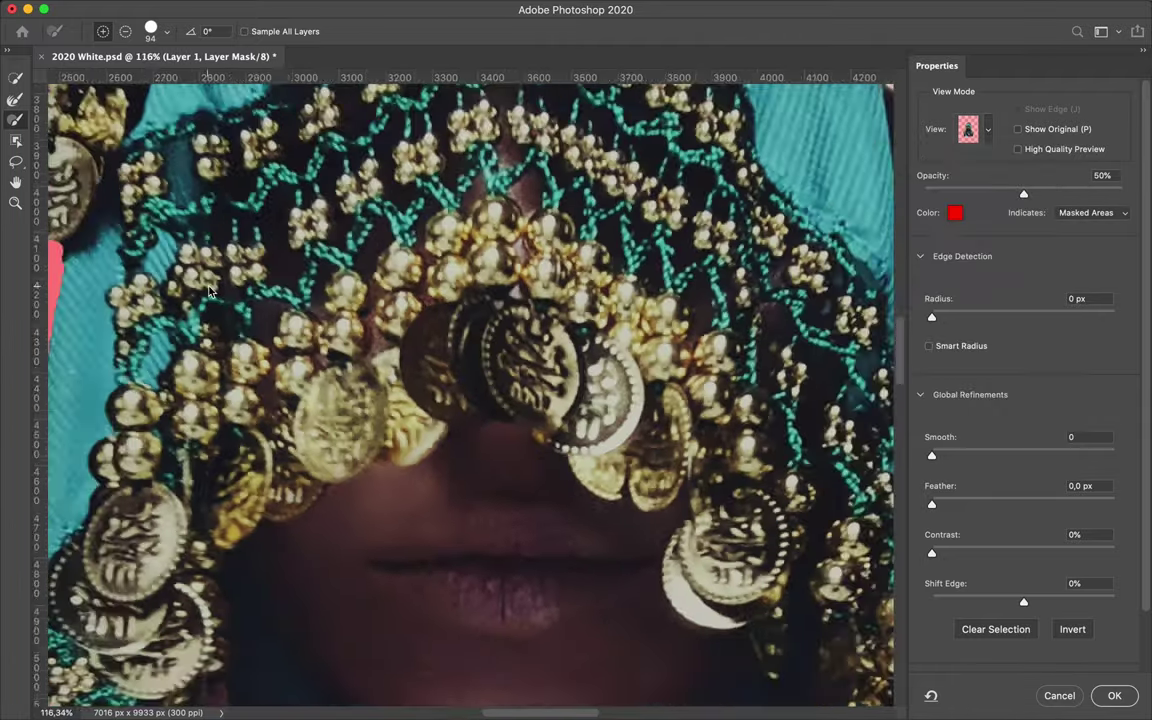
{"action": "scroll", "coordinate": [300, 260], "scroll_direction": "up", "scroll_amount": 3}
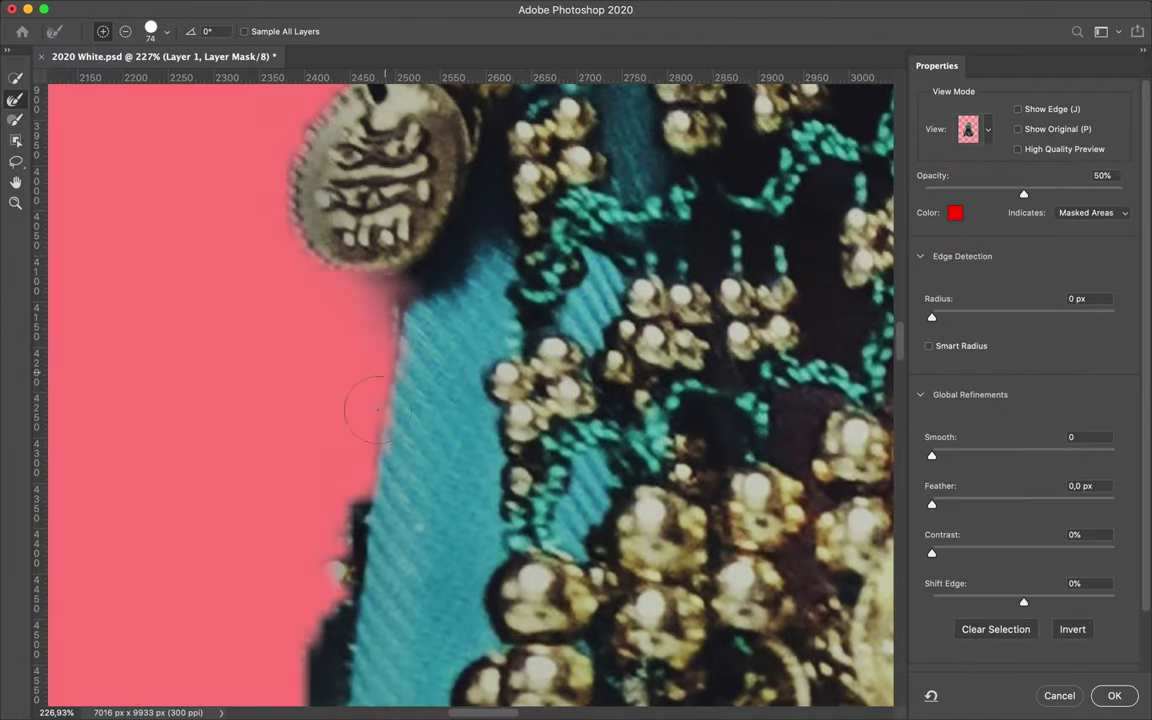
{"action": "scroll", "coordinate": [383, 392], "scroll_direction": "down", "scroll_amount": 1}
{"action": "scroll", "coordinate": [416, 278], "scroll_direction": "down", "scroll_amount": 5}
{"action": "scroll", "coordinate": [416, 278], "scroll_direction": "down", "scroll_amount": 3}
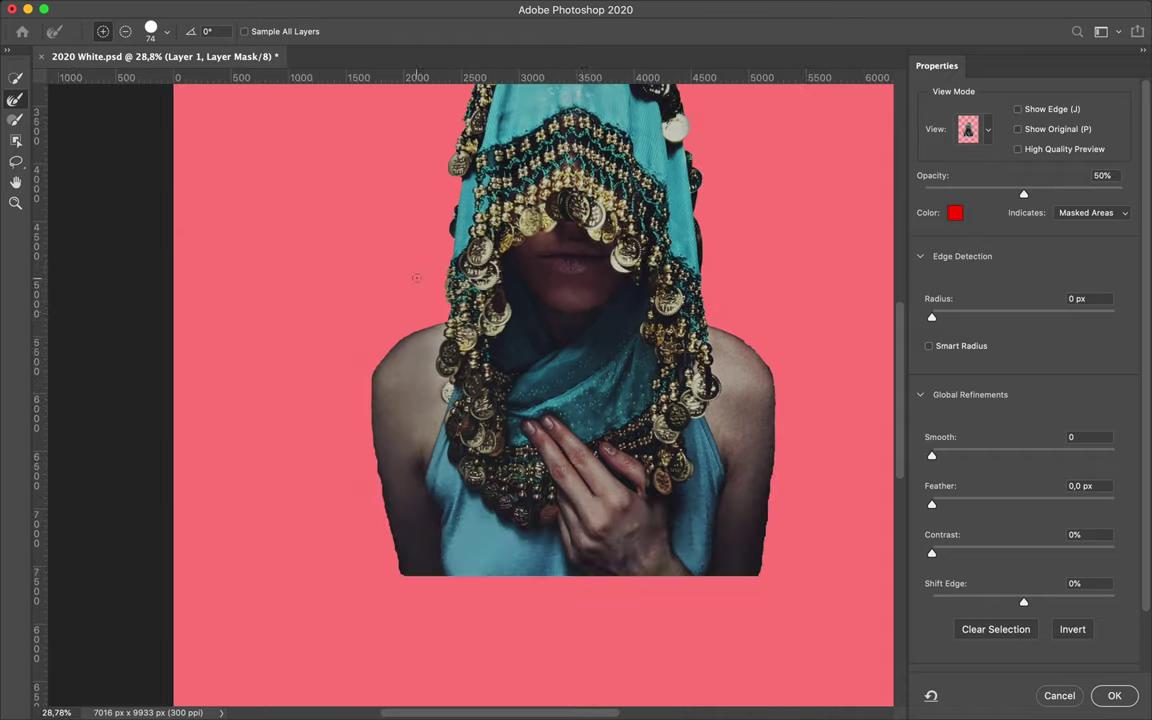
{"action": "key", "text": "Return"}
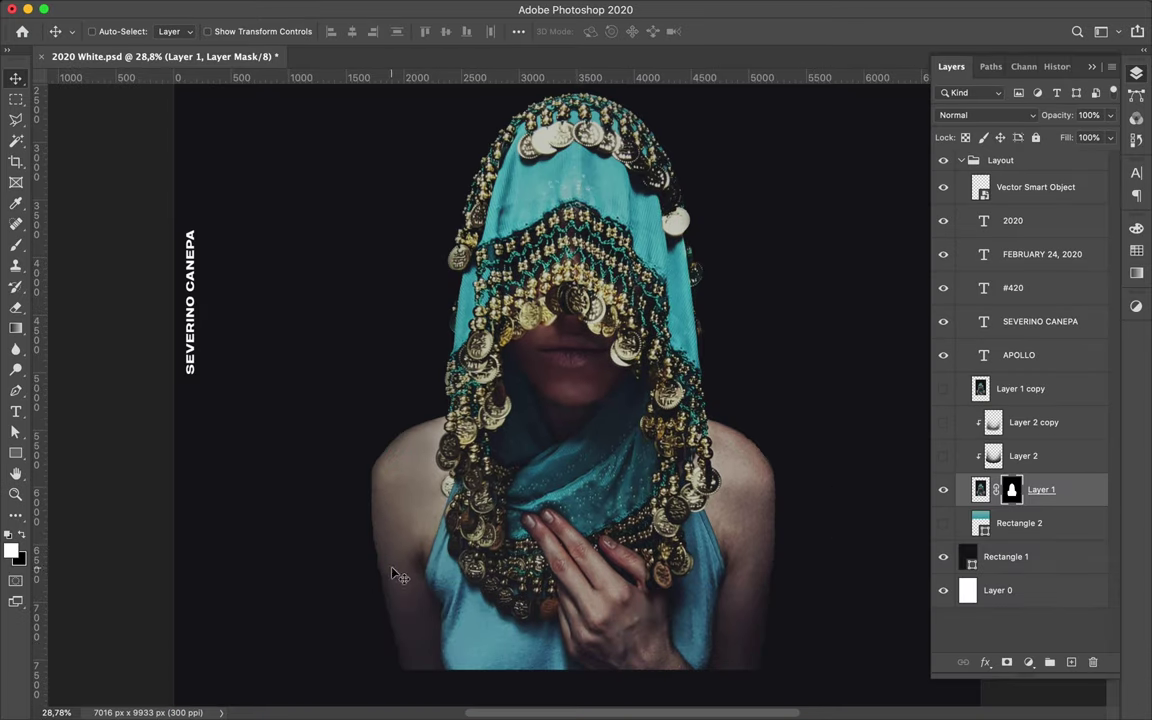
{"action": "key", "text": "b"}
{"action": "right_click", "coordinate": [460, 521]}
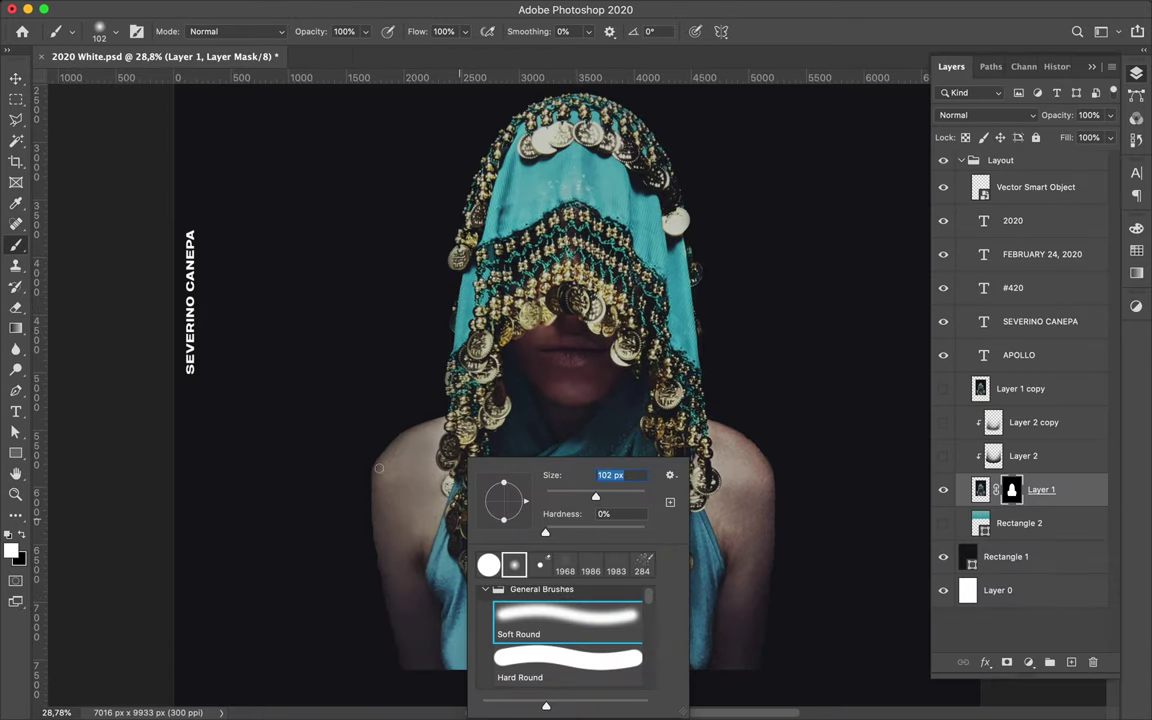
Choose a 102 px soft round brush and show the Layer 2 vignette
{"action": "key", "text": "Return"}
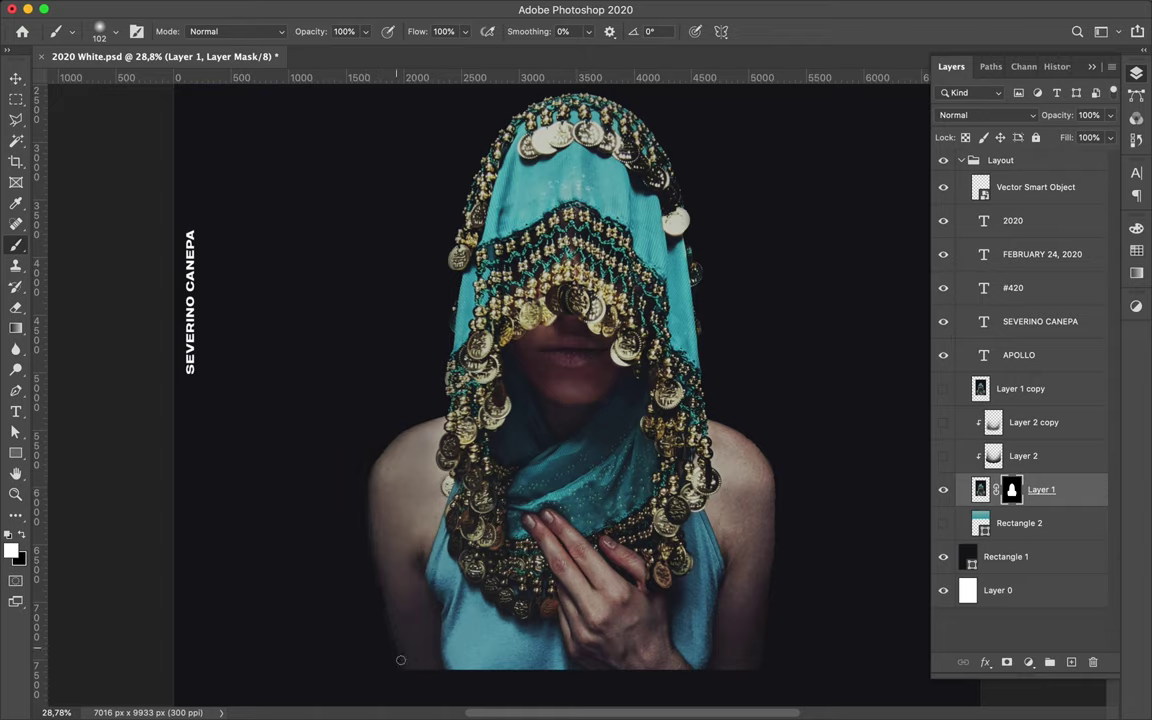
{"action": "scroll", "coordinate": [769, 586], "scroll_direction": "down", "scroll_amount": 2}
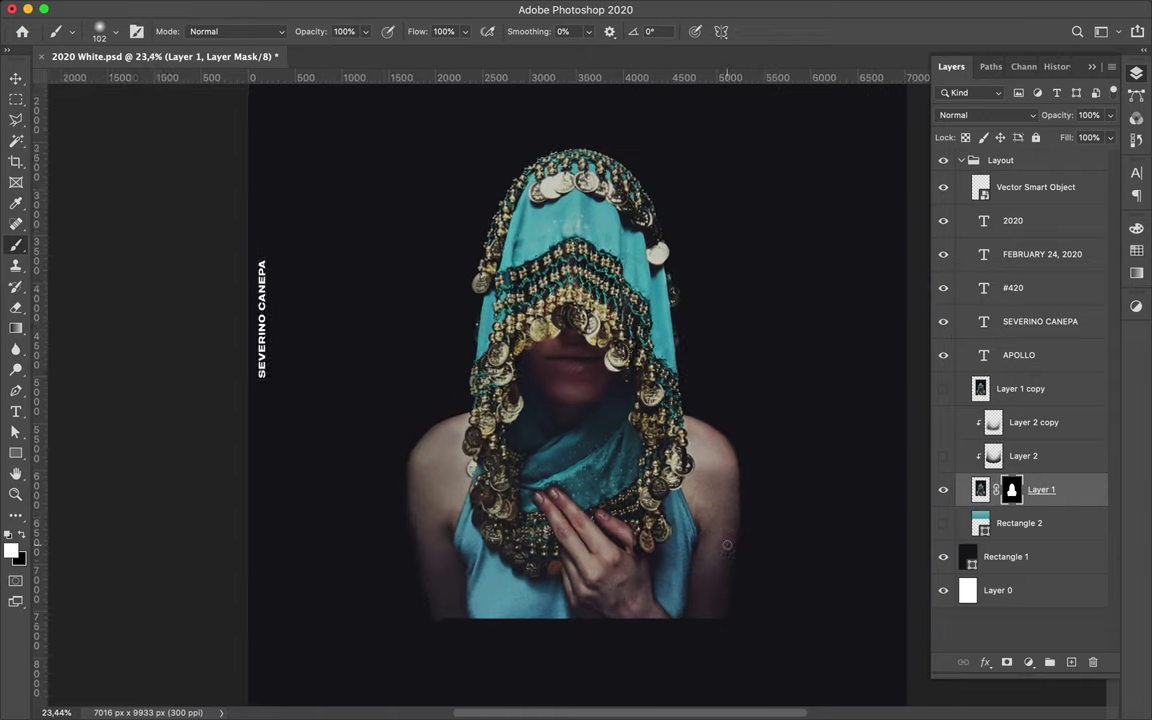
{"action": "left_click", "coordinate": [943, 455]}
{"action": "scroll", "coordinate": [696, 344], "scroll_direction": "down", "scroll_amount": 3}
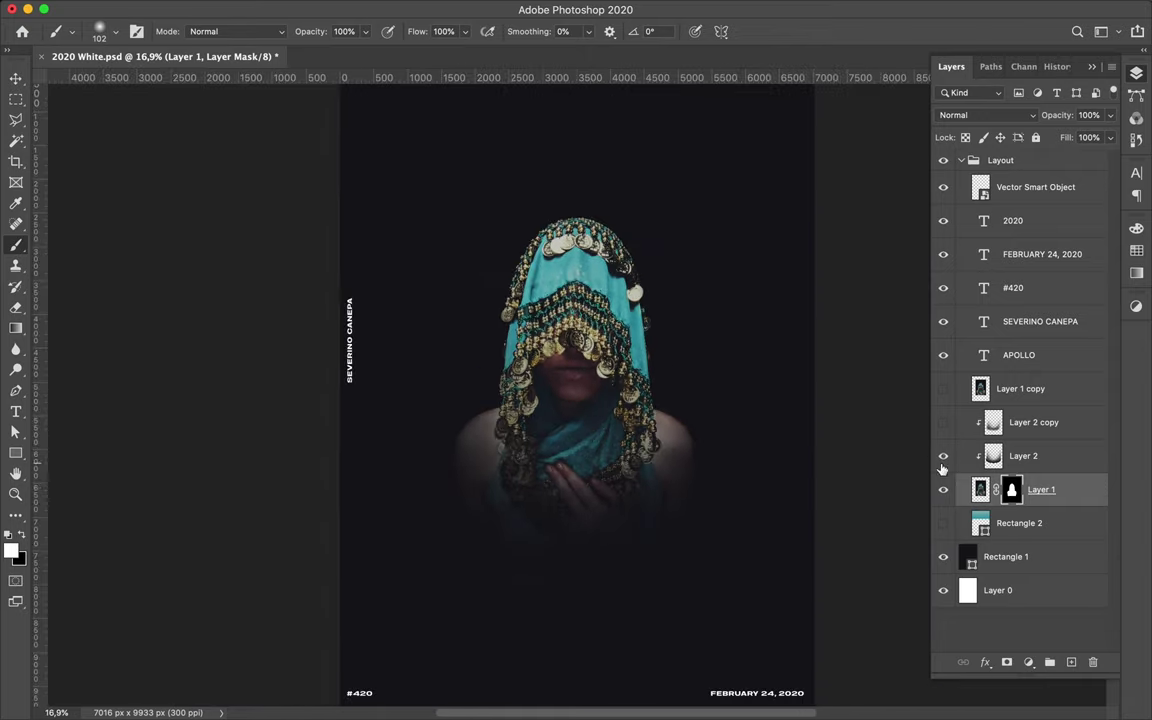
Show the teal Rectangle 2 top band and reselect Layer 1
{"action": "left_click", "coordinate": [990, 556]}
{"action": "scroll", "coordinate": [785, 467], "scroll_direction": "down", "scroll_amount": 2}
{"action": "scroll", "coordinate": [785, 467], "scroll_direction": "down", "scroll_amount": 1}
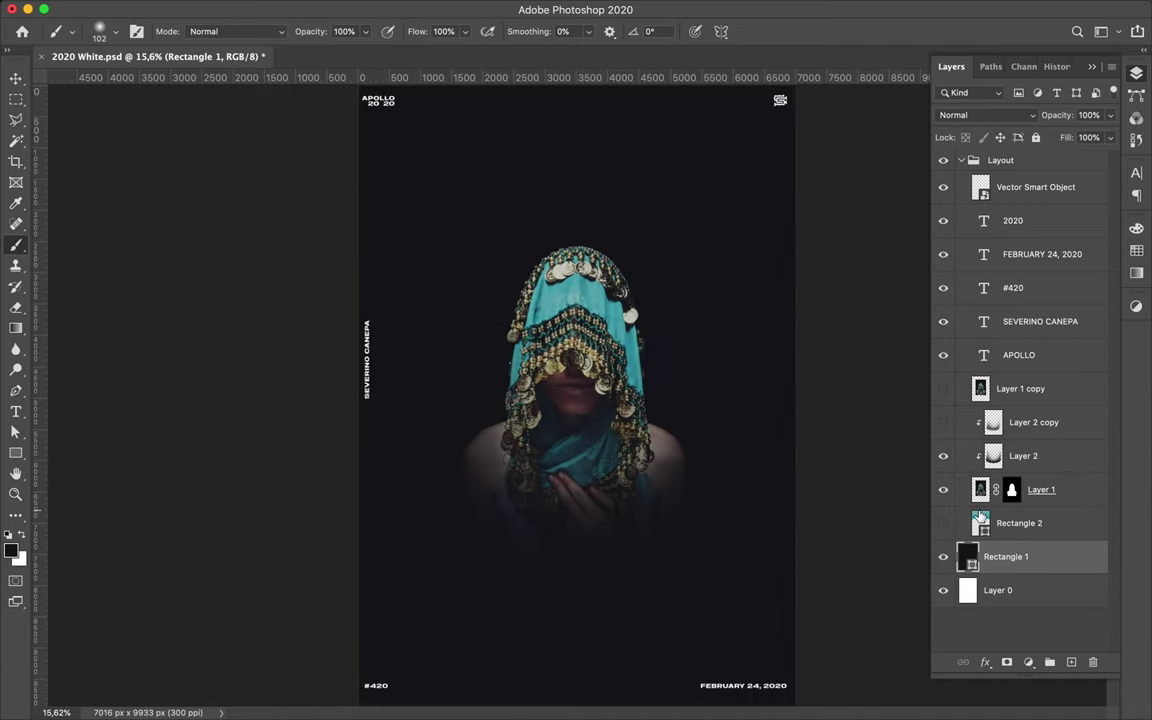
{"action": "left_click", "coordinate": [943, 522]}
{"action": "key", "text": "v"}
{"action": "scroll", "coordinate": [630, 237], "scroll_direction": "up", "scroll_amount": 8}
{"action": "left_click", "coordinate": [1050, 489]}
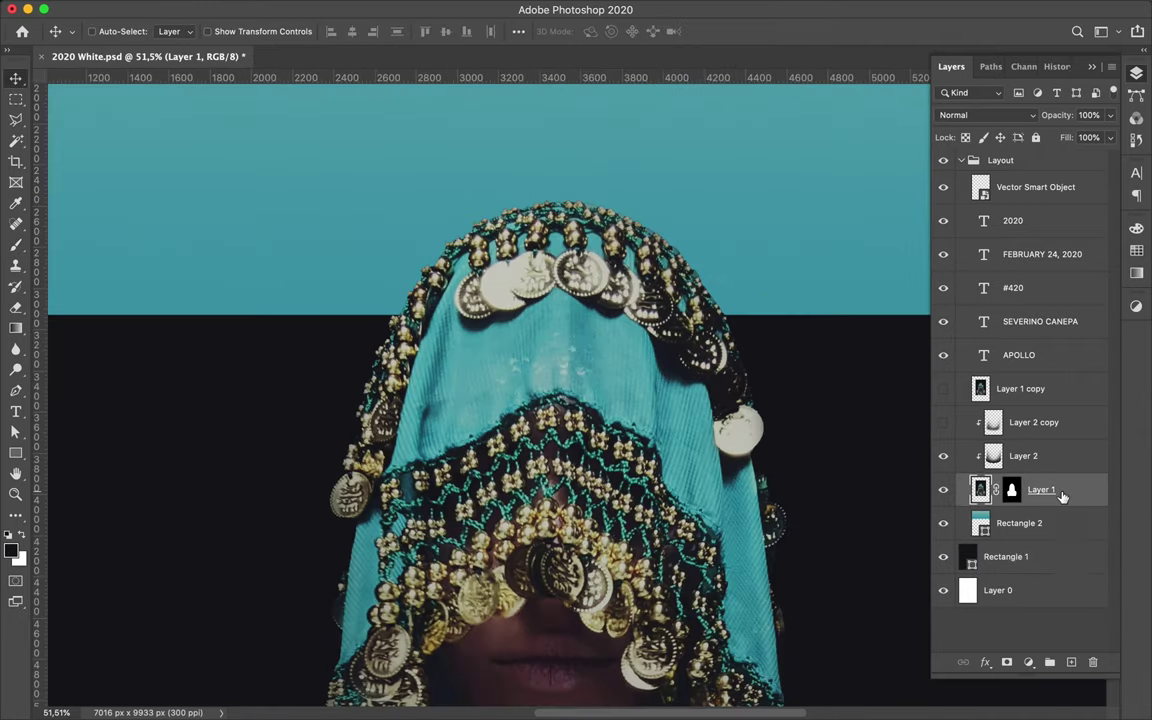
Duplicate Layer 1 and apply the duplicate's mask into its pixels
{"action": "key", "text": "super+j"}
{"action": "left_click_drag", "start_coordinate": [1060, 489], "coordinate": [946, 428]}
{"action": "left_click_drag", "start_coordinate": [1011, 388], "coordinate": [1092, 662]}
{"action": "left_click", "coordinate": [694, 247]}
Gaussian-blur the copy at about 6 px radius, move it below Layer 1, and duplicate it
{"action": "left_click", "coordinate": [373, 8]}
{"action": "mouse_move", "coordinate": [382, 199]}
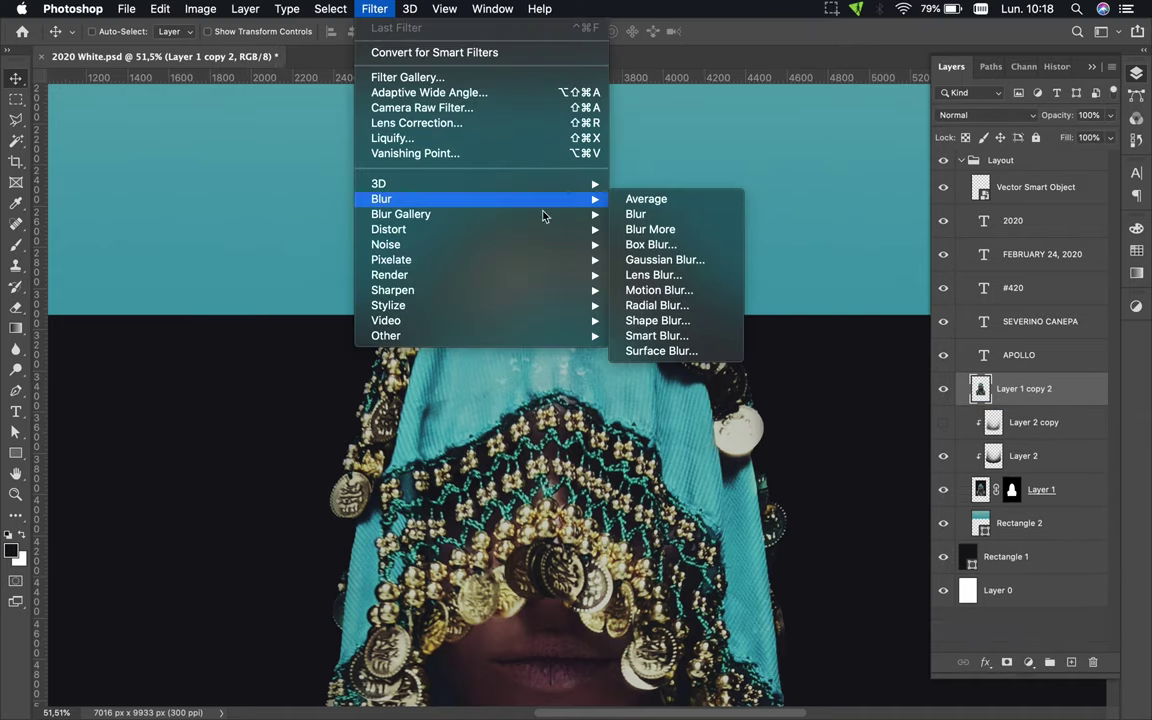
{"action": "left_click", "coordinate": [658, 214]}
{"action": "left_click", "coordinate": [330, 8]}
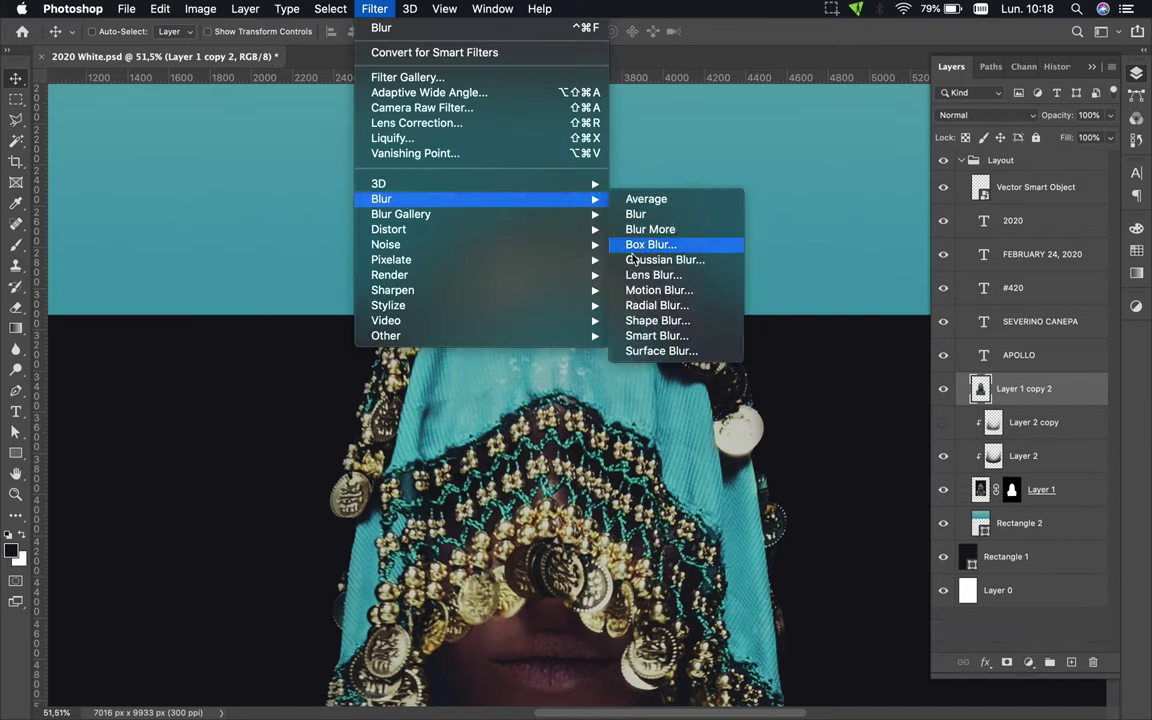
{"action": "left_click", "coordinate": [665, 259]}
{"action": "left_click_drag", "start_coordinate": [108, 251], "coordinate": [60, 253]}
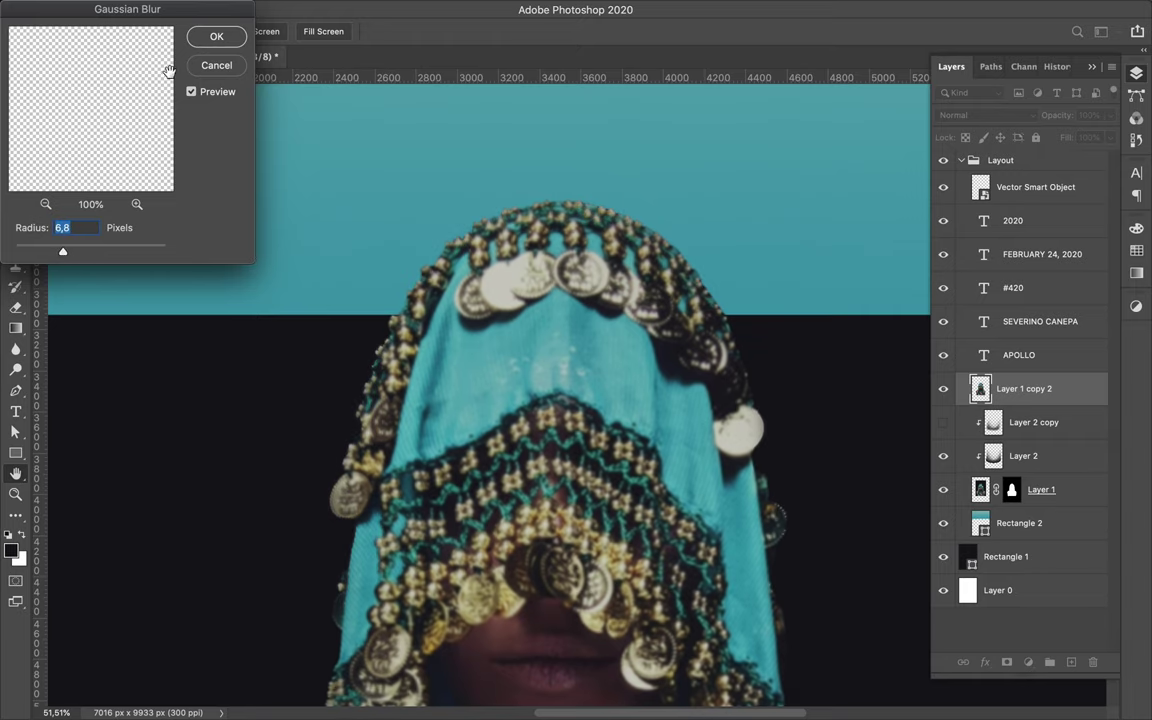
{"action": "left_click", "coordinate": [216, 36]}
{"action": "left_click_drag", "start_coordinate": [1024, 388], "coordinate": [1030, 505]}
{"action": "key", "text": "ctrl+j"}
{"action": "key", "text": "ctrl+j"}
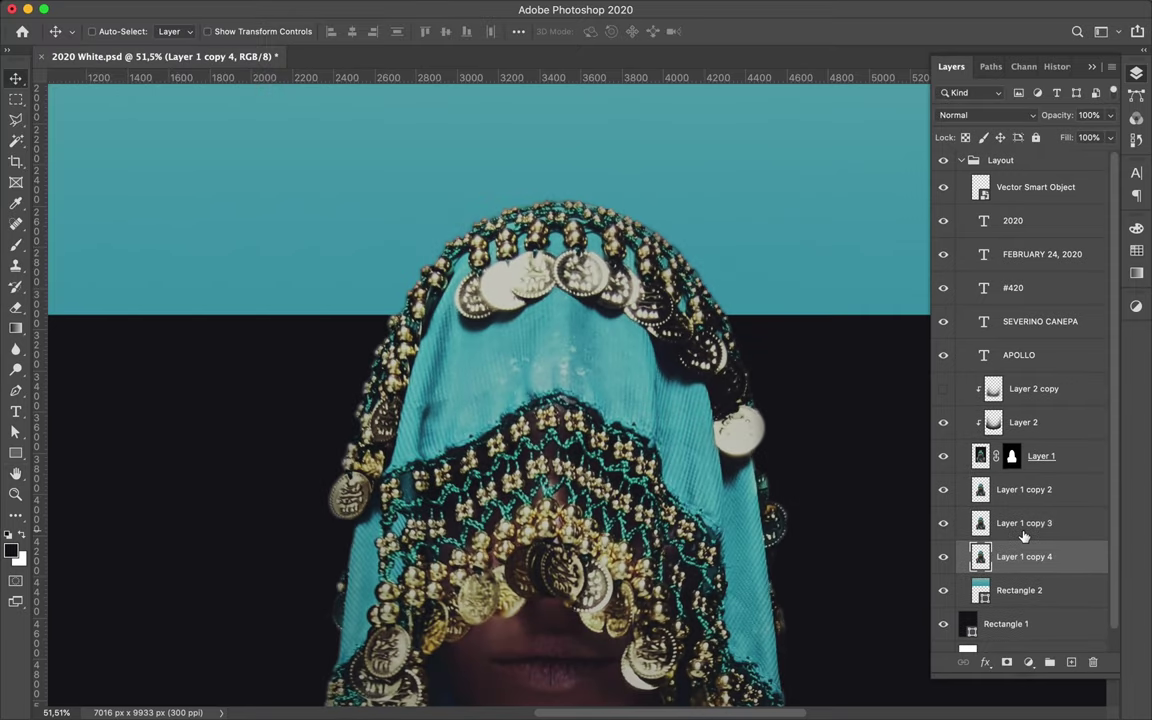
Delete the extra blurred copies, keeping Layer 1 copy 2, and select Layer 2
{"action": "left_click", "coordinate": [1024, 523], "text": "shift"}
{"action": "key", "text": "Delete"}
{"action": "scroll", "coordinate": [705, 517], "scroll_direction": "down", "scroll_amount": 3}
{"action": "scroll", "coordinate": [705, 517], "scroll_direction": "down", "scroll_amount": 2}
{"action": "scroll", "coordinate": [705, 517], "scroll_direction": "up", "scroll_amount": 3}
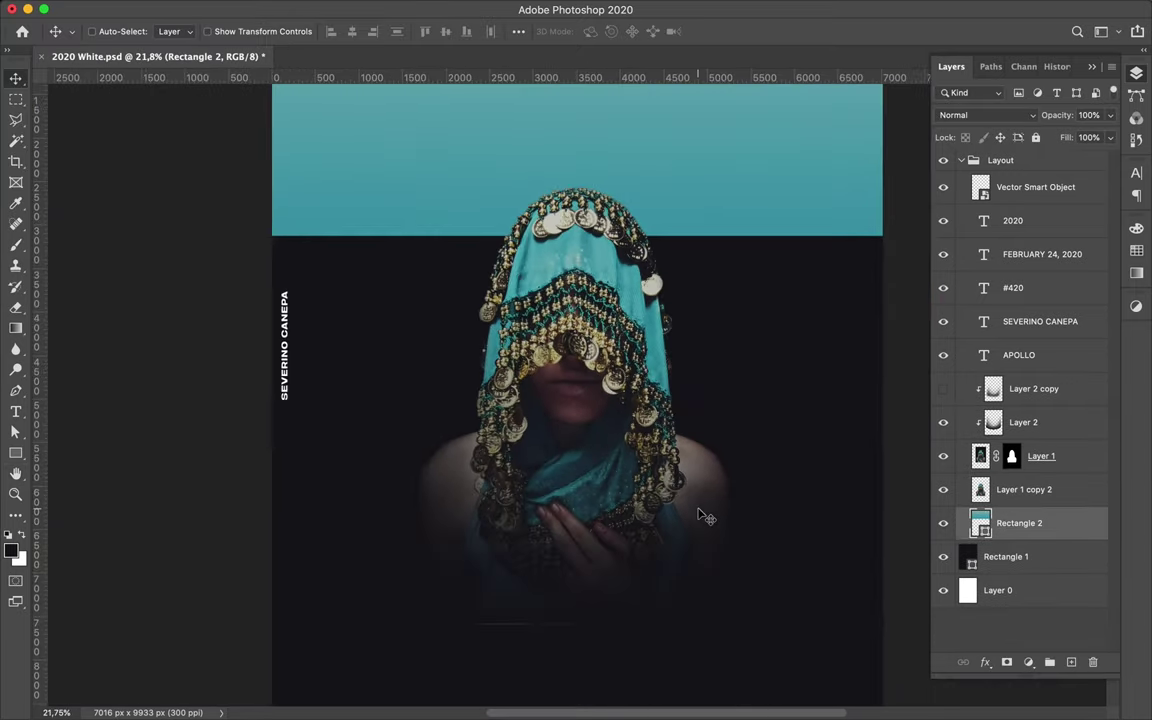
{"action": "scroll", "coordinate": [705, 517], "scroll_direction": "up", "scroll_amount": 5}
{"action": "scroll", "coordinate": [340, 462], "scroll_direction": "down", "scroll_amount": 5}
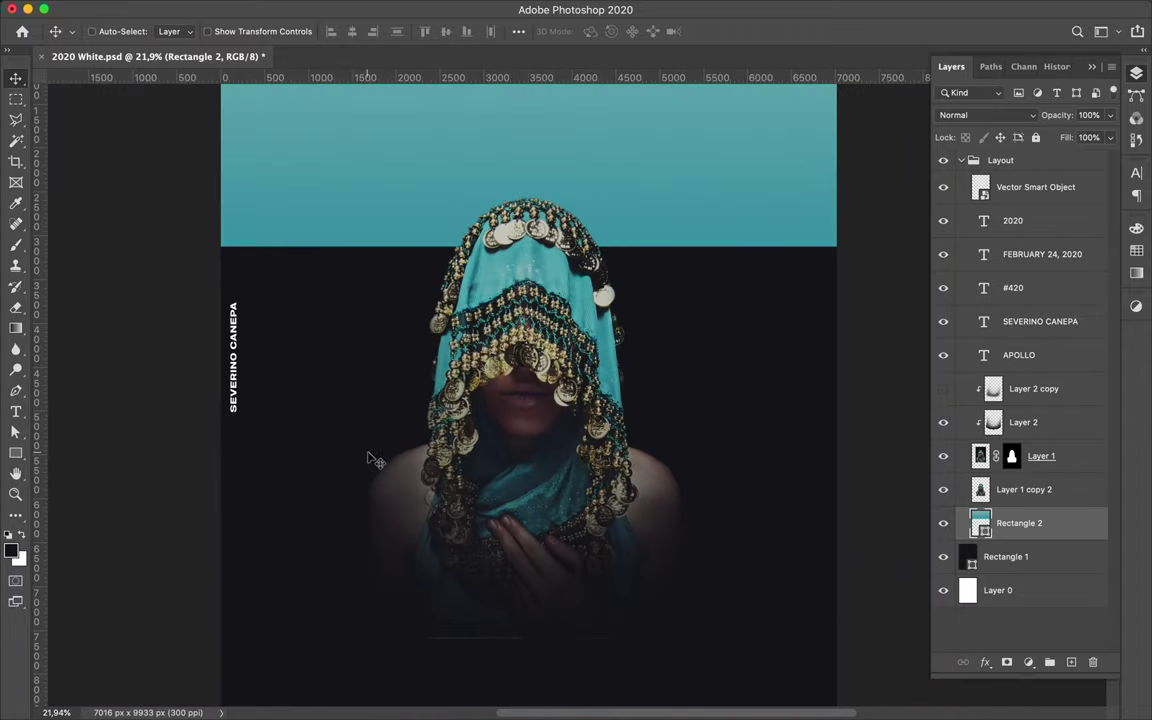
{"action": "left_click", "coordinate": [588, 592], "text": "ctrl"}
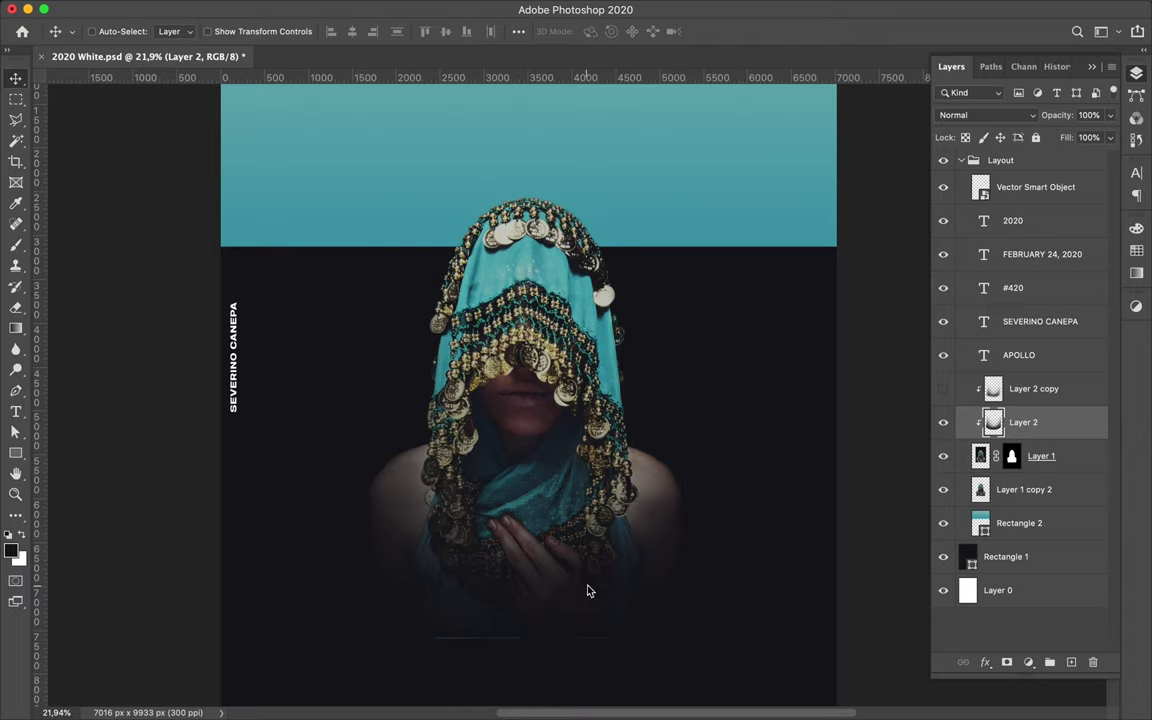
Look over the whole poster and pick the Ellipse Tool from the shape flyout
{"action": "scroll", "coordinate": [461, 646], "scroll_direction": "up", "scroll_amount": 3}
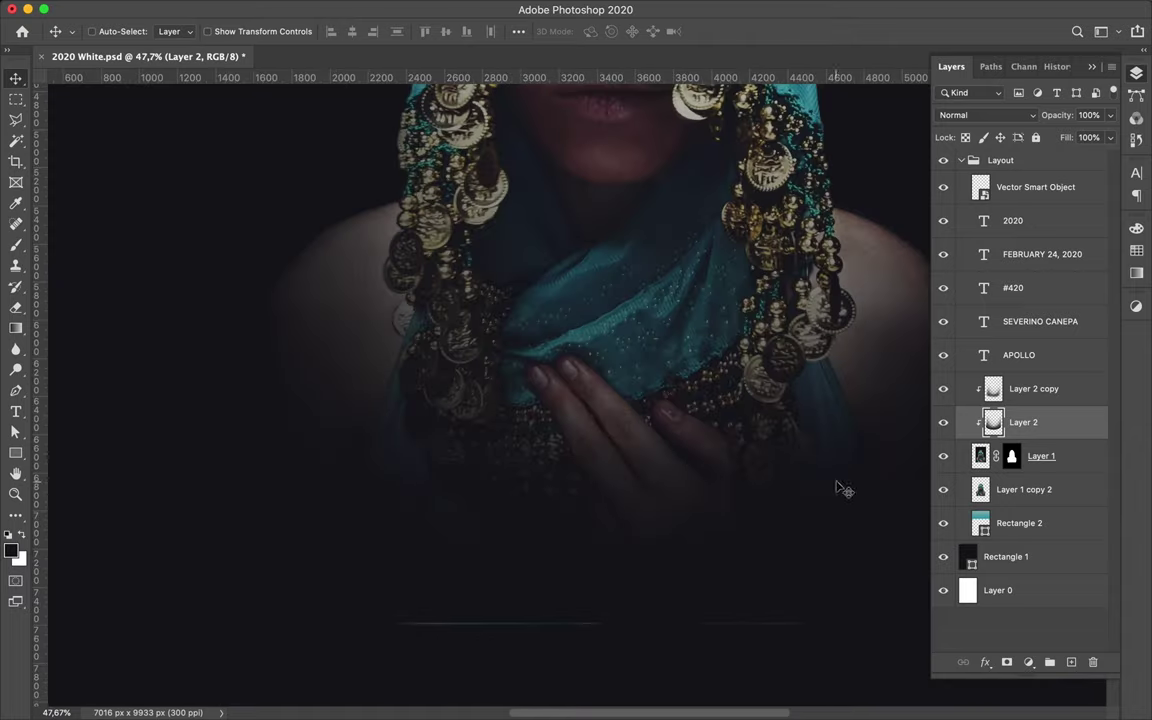
{"action": "scroll", "coordinate": [605, 541], "scroll_direction": "down", "scroll_amount": 2}
{"action": "scroll", "coordinate": [604, 545], "scroll_direction": "down", "scroll_amount": 3}
{"action": "scroll", "coordinate": [604, 546], "scroll_direction": "down", "scroll_amount": 1}
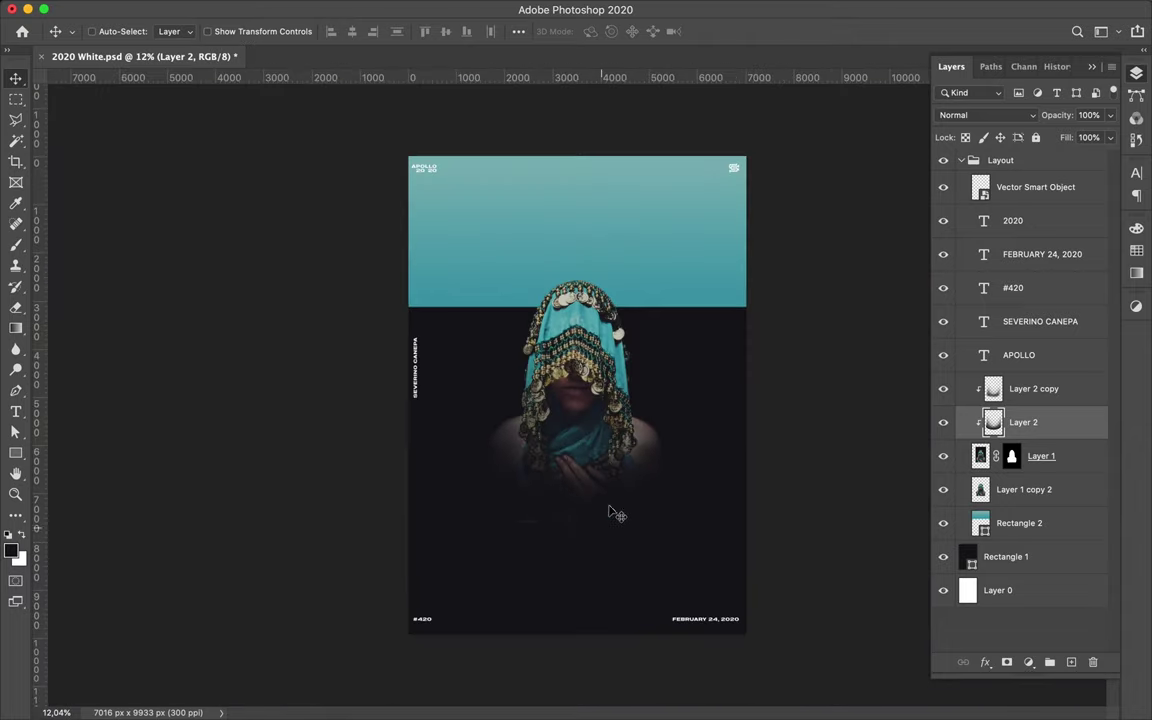
{"action": "scroll", "coordinate": [610, 500], "scroll_direction": "up", "scroll_amount": 1}
{"action": "scroll", "coordinate": [665, 356], "scroll_direction": "up", "scroll_amount": 1}
{"action": "scroll", "coordinate": [620, 410], "scroll_direction": "down", "scroll_amount": 3}
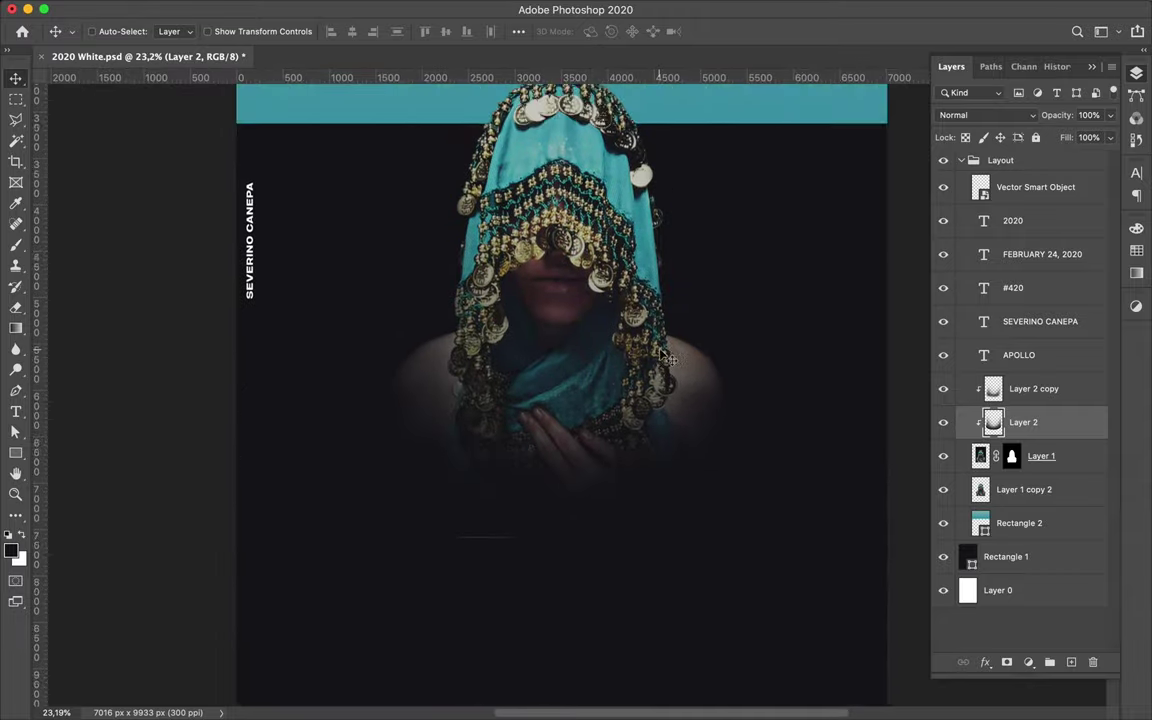
{"action": "scroll", "coordinate": [576, 457], "scroll_direction": "down", "scroll_amount": 2}
{"action": "scroll", "coordinate": [578, 457], "scroll_direction": "down", "scroll_amount": 1}
{"action": "scroll", "coordinate": [578, 457], "scroll_direction": "up", "scroll_amount": 2}
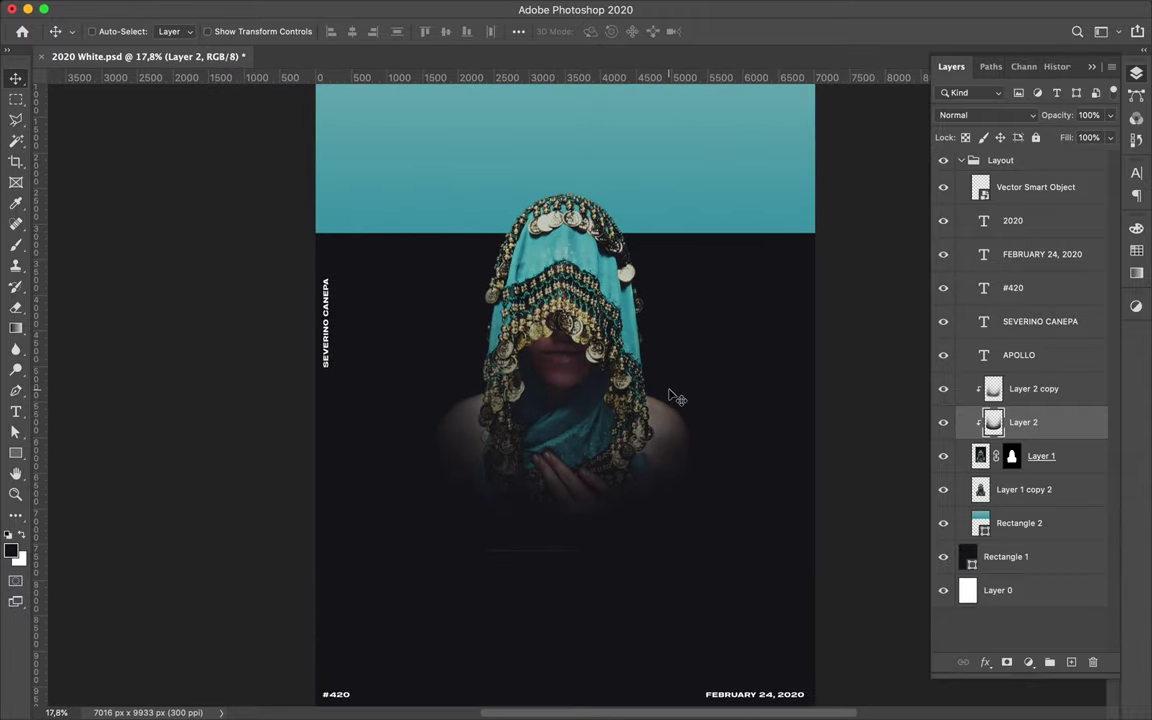
{"action": "left_click", "coordinate": [15, 453]}
{"action": "left_click", "coordinate": [60, 486]}
{"action": "scroll", "coordinate": [686, 416], "scroll_direction": "down", "scroll_amount": 2}
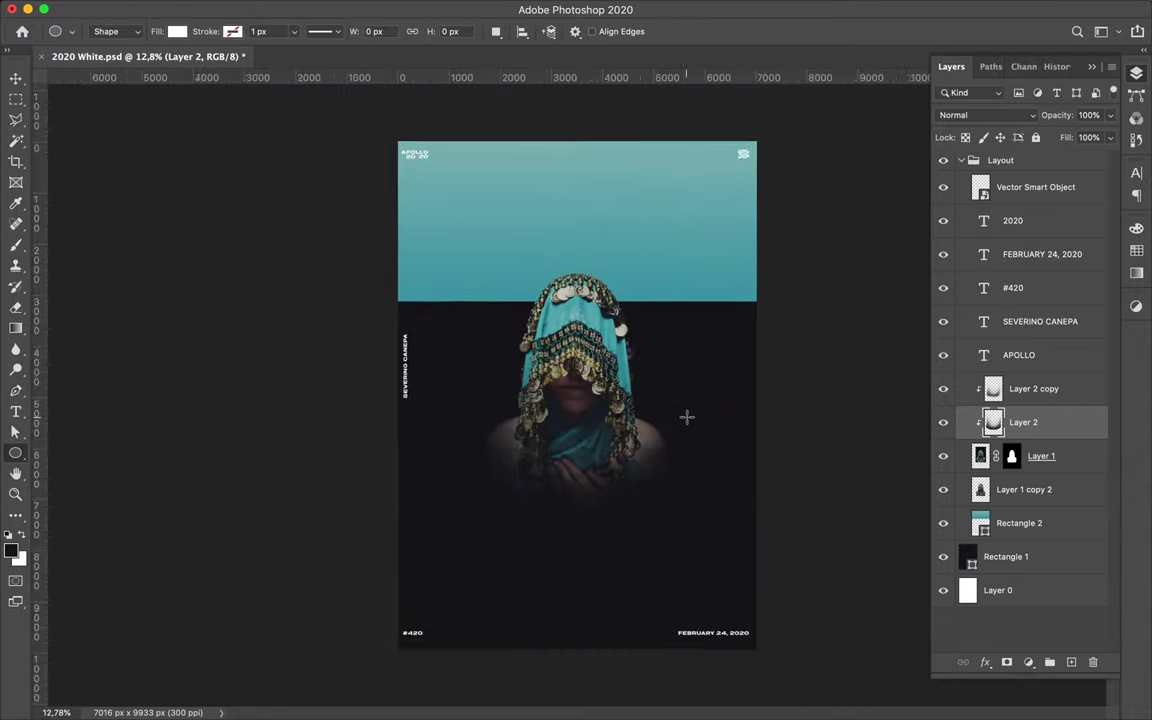
Draw a huge circle low on the poster with no fill and a 41 px teal stroke
{"action": "scroll", "coordinate": [620, 500], "scroll_direction": "down", "scroll_amount": 1}
{"action": "left_click_drag", "start_coordinate": [575, 566], "coordinate": [576, 568]}
{"action": "left_click_drag", "start_coordinate": [911, 373], "coordinate": [906, 370]}
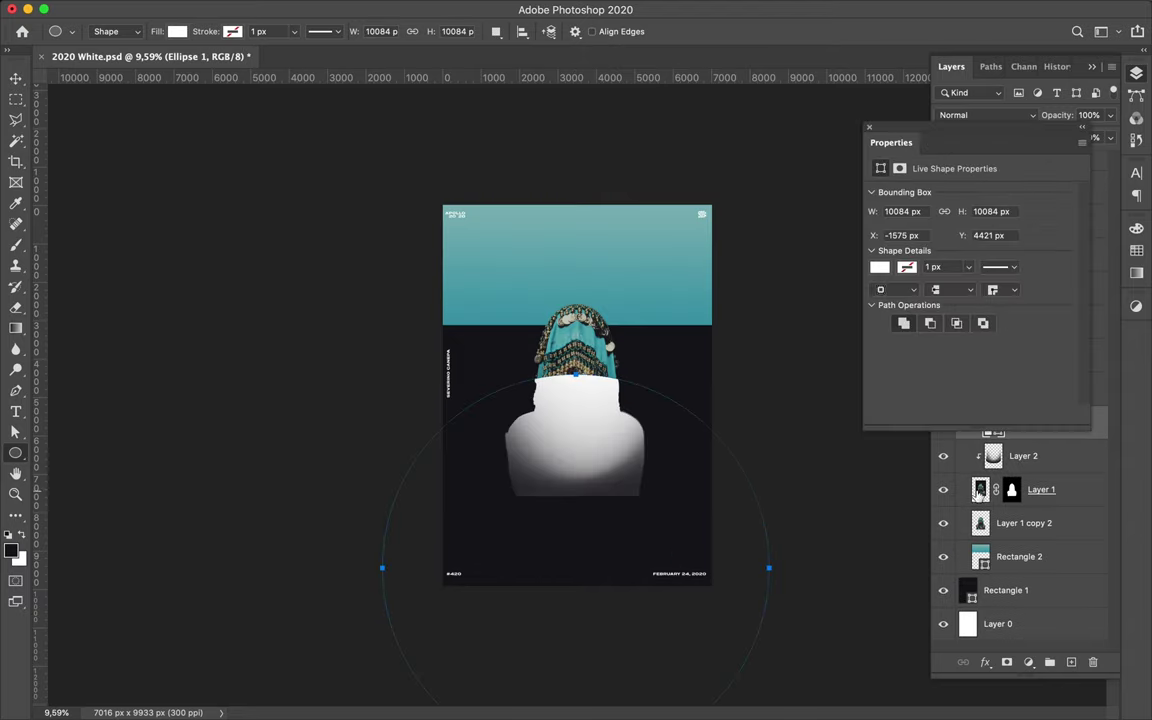
{"action": "key", "text": "a"}
{"action": "left_click", "coordinate": [238, 31]}
{"action": "left_click", "coordinate": [137, 117]}
{"action": "left_click", "coordinate": [145, 63]}
{"action": "left_click", "coordinate": [294, 31]}
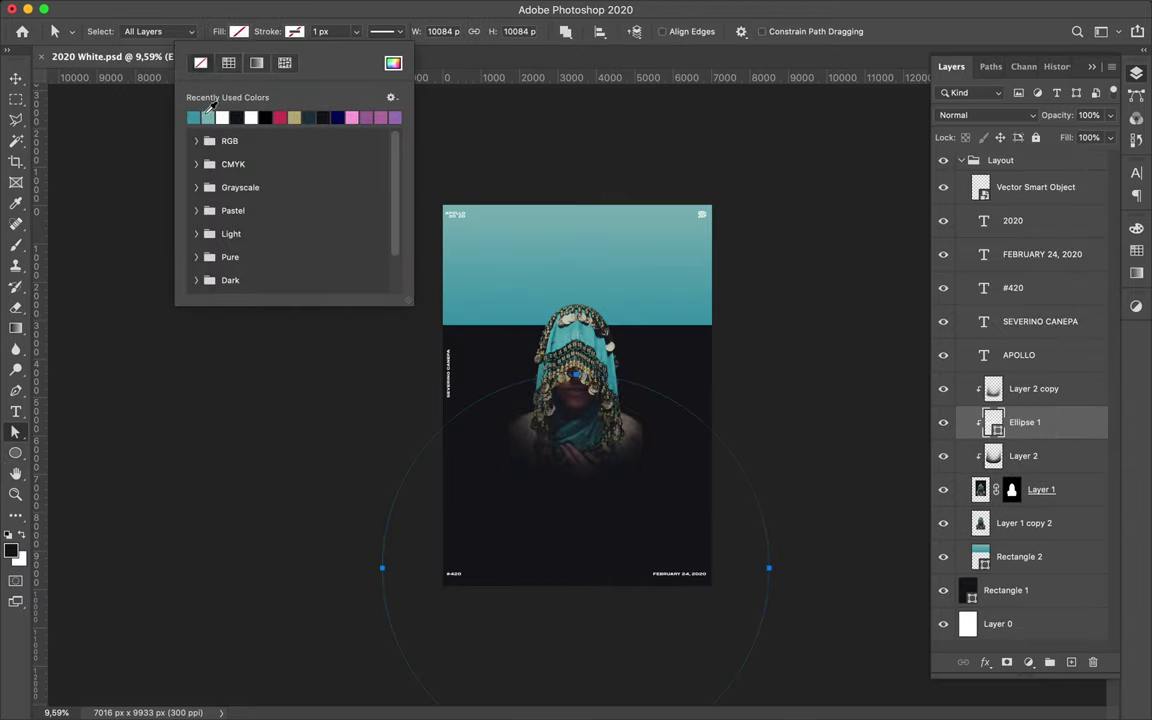
{"action": "left_click", "coordinate": [187, 117]}
{"action": "left_click", "coordinate": [330, 31]}
Move Ellipse 1 below Layer 1 and select the veiled figure layer
{"action": "left_click_drag", "start_coordinate": [1024, 422], "coordinate": [1024, 506]}
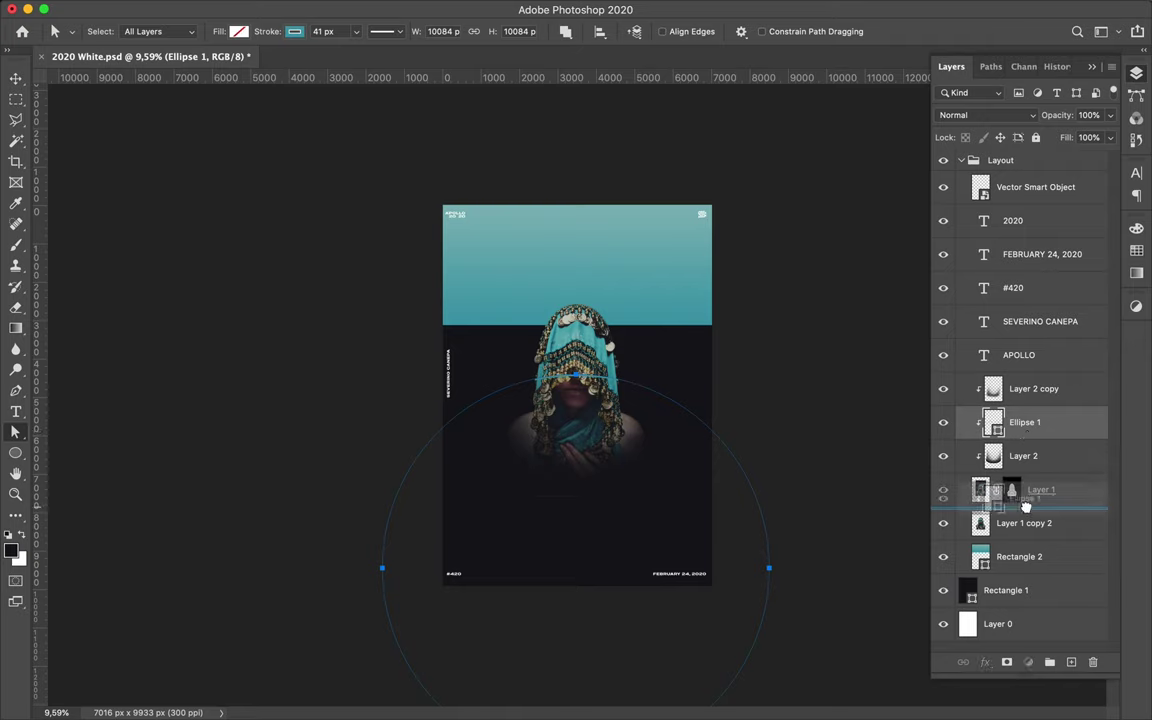
{"action": "key", "text": "v"}
{"action": "scroll", "coordinate": [703, 398], "scroll_direction": "up", "scroll_amount": 8}
{"action": "scroll", "coordinate": [703, 398], "scroll_direction": "down", "scroll_amount": 6}
{"action": "key", "text": "a"}
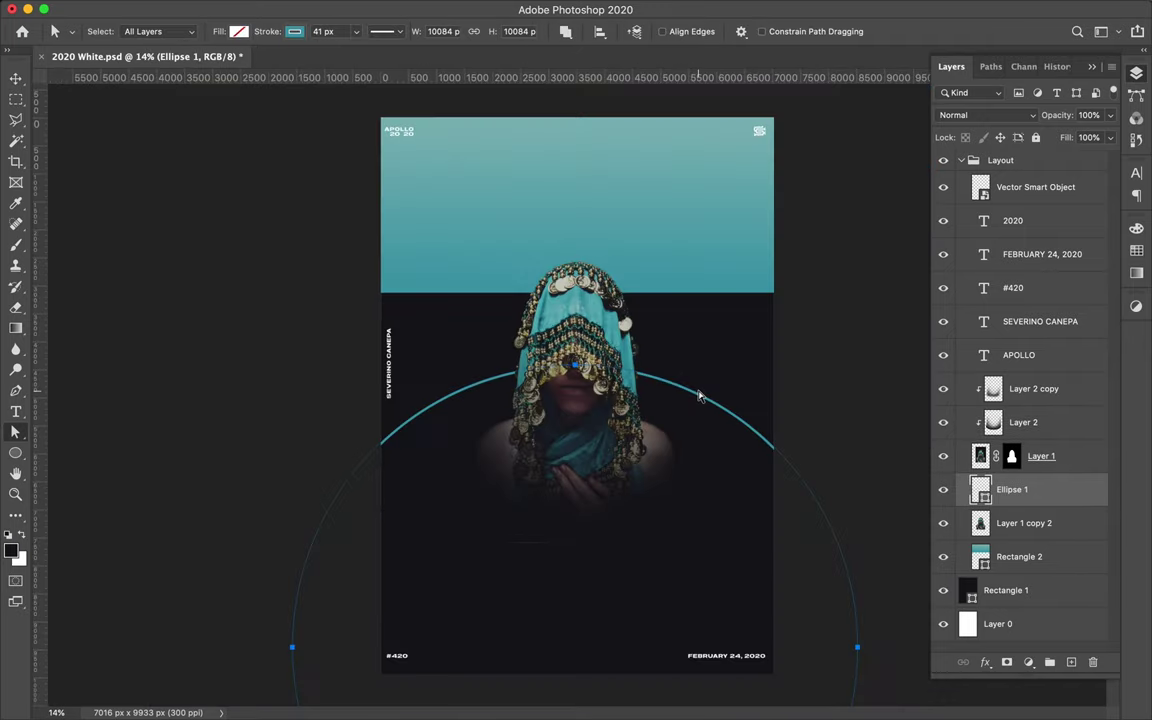
{"action": "key", "text": "v"}
{"action": "scroll", "coordinate": [712, 285], "scroll_direction": "down", "scroll_amount": 2}
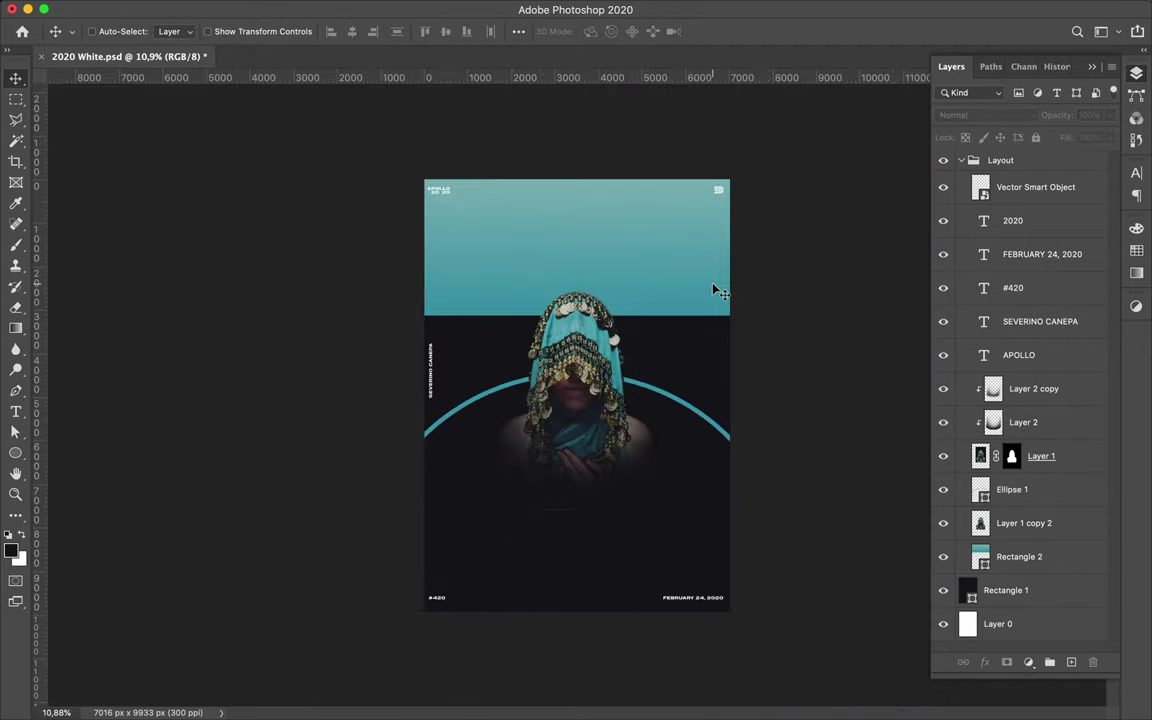
{"action": "scroll", "coordinate": [720, 290], "scroll_direction": "up", "scroll_amount": 3}
{"action": "left_click", "coordinate": [1065, 462]}
Discard a stray figure duplicate without applying its mask and add a new empty layer
{"action": "left_click_drag", "start_coordinate": [1065, 462], "coordinate": [1049, 527]}
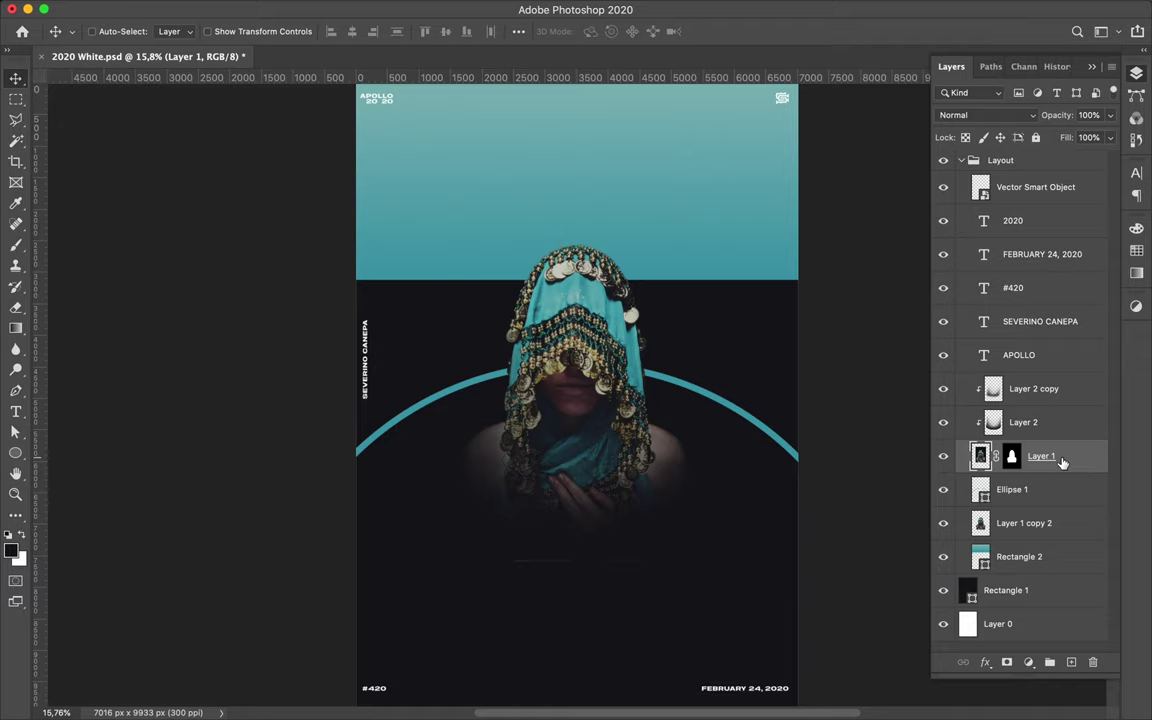
{"action": "left_click_drag", "start_coordinate": [1054, 586], "coordinate": [1091, 663]}
{"action": "left_click", "coordinate": [522, 247]}
{"action": "left_click_drag", "start_coordinate": [1040, 523], "coordinate": [1072, 663]}
{"action": "left_click", "coordinate": [1072, 662]}
Load Layer 1's mask as a selection, paint it with a large soft brush, then deselect
{"action": "left_click", "coordinate": [1011, 456], "text": "ctrl"}
{"action": "key", "text": "b"}
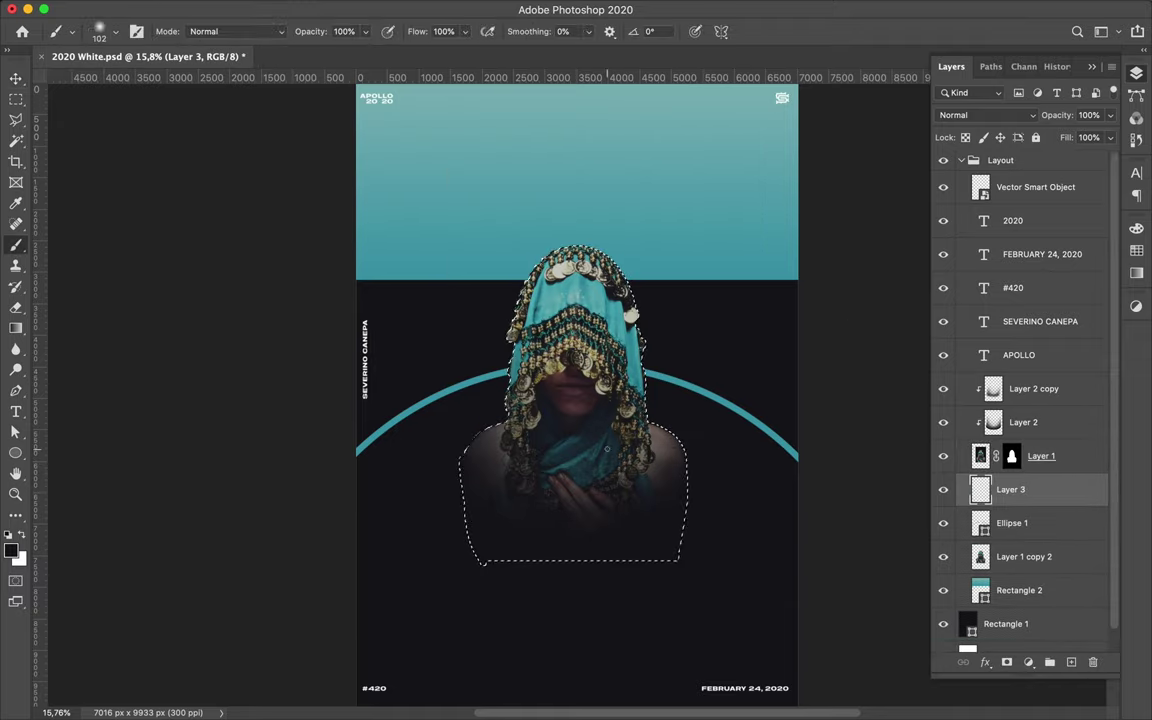
{"action": "right_click", "coordinate": [618, 452]}
{"action": "left_click_drag", "start_coordinate": [514, 566], "coordinate": [514, 180]}
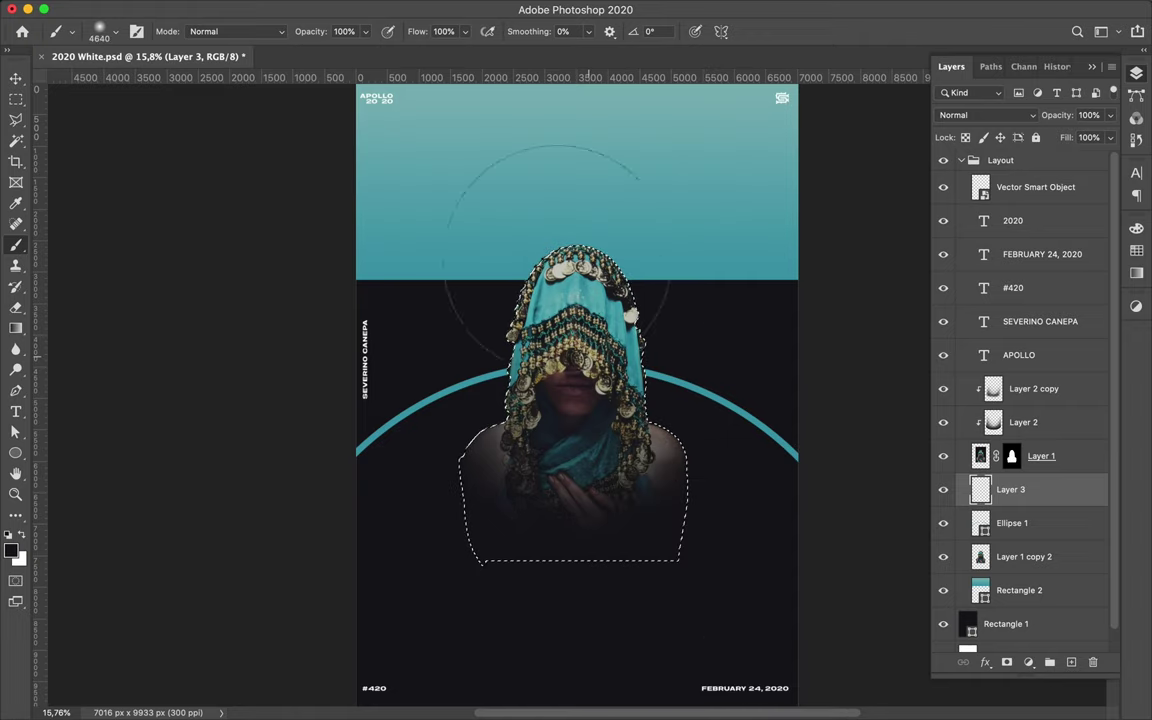
{"action": "key", "text": "v"}
{"action": "key", "text": "ctrl+d"}
{"action": "key", "text": "m"}
Gaussian-blur the painted silhouette at 6.8, shift it upward, and set Overlay blend mode
{"action": "left_click", "coordinate": [375, 8]}
{"action": "left_click", "coordinate": [665, 259]}
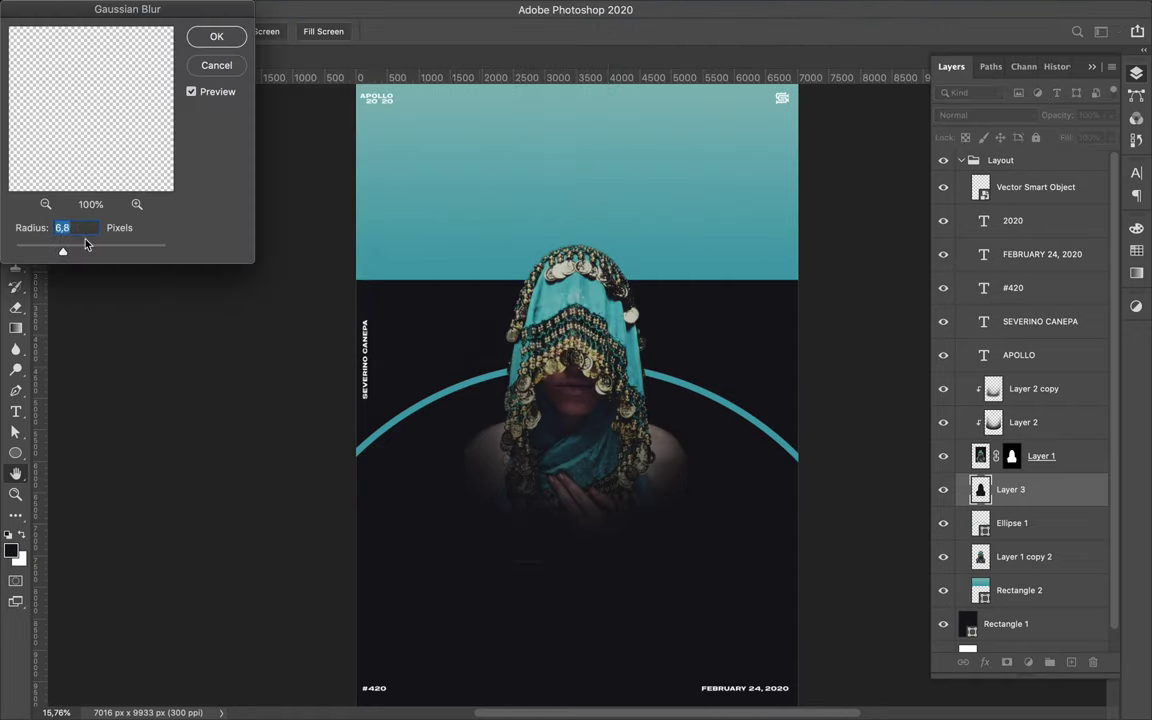
{"action": "left_click", "coordinate": [212, 37]}
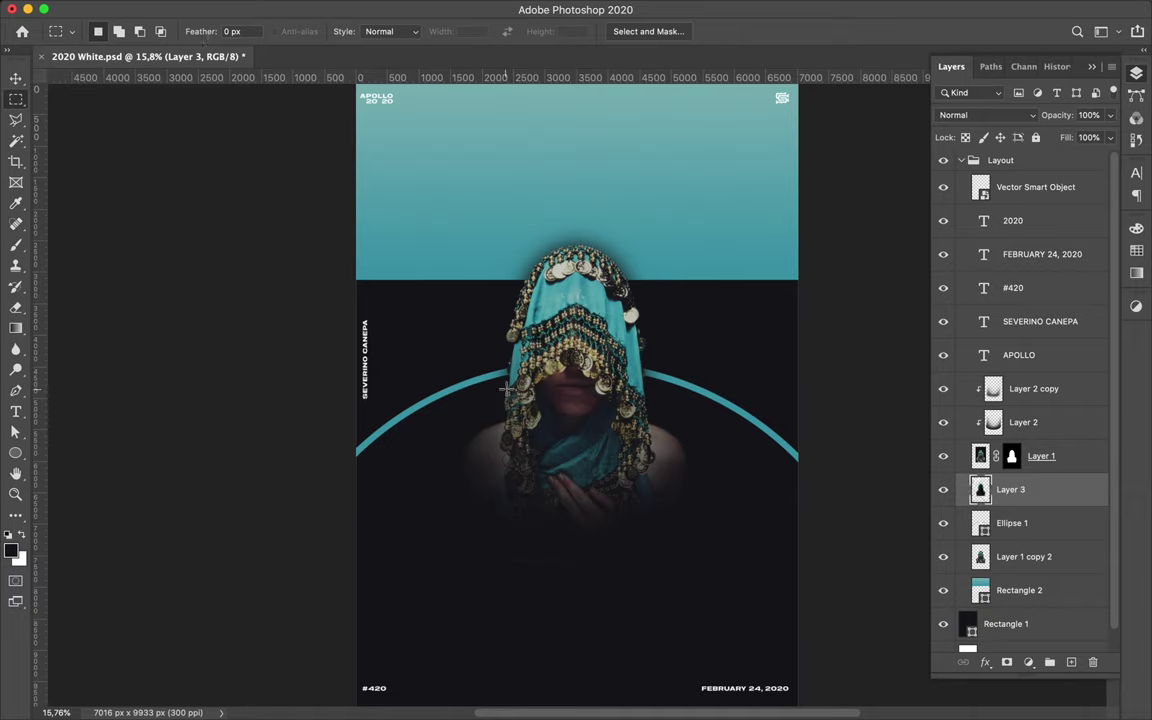
{"action": "key", "text": "v"}
{"action": "left_click_drag", "start_coordinate": [568, 428], "coordinate": [573, 440]}
{"action": "left_click", "coordinate": [983, 116]}
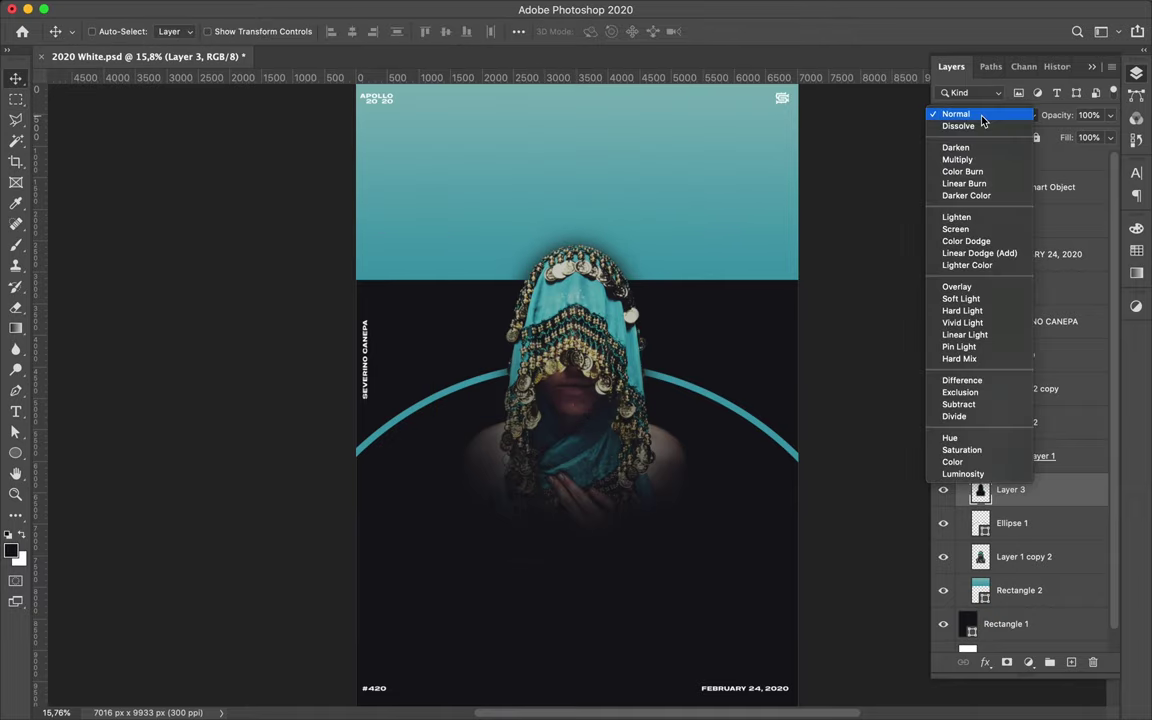
{"action": "left_click", "coordinate": [956, 287]}
Briefly switch to the Eraser, then select the teal top band layer
{"action": "scroll", "coordinate": [645, 578], "scroll_direction": "down", "scroll_amount": 2}
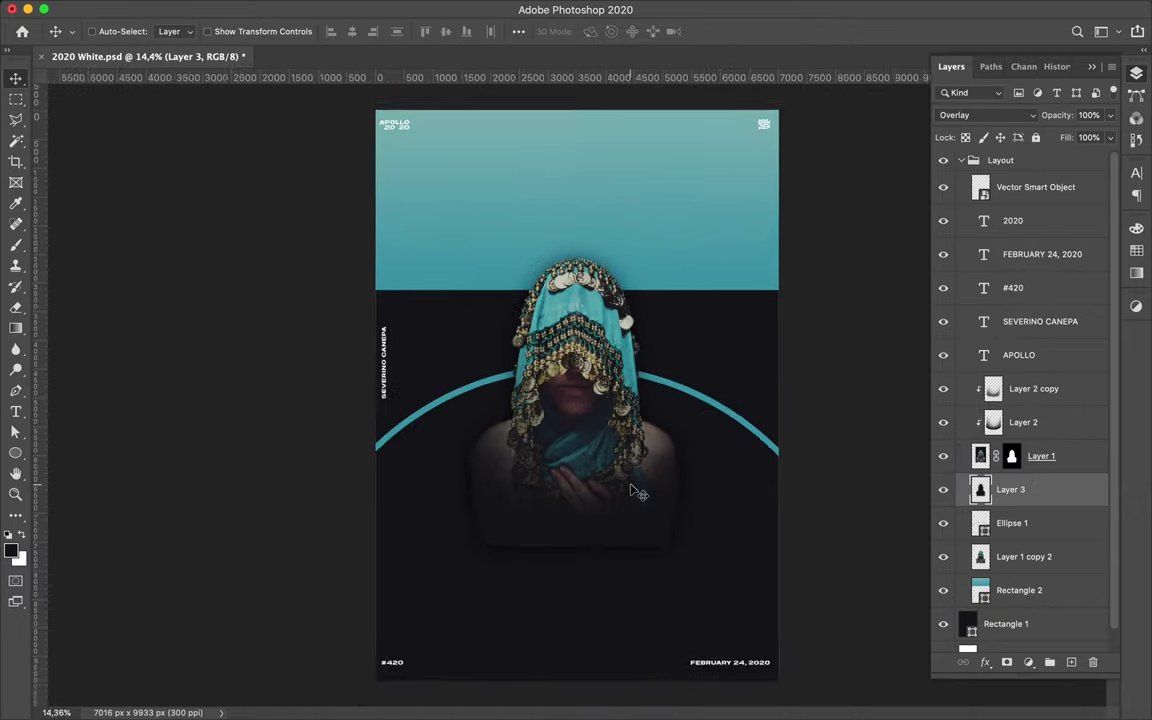
{"action": "scroll", "coordinate": [645, 578], "scroll_direction": "up", "scroll_amount": 3}
{"action": "key", "text": "e"}
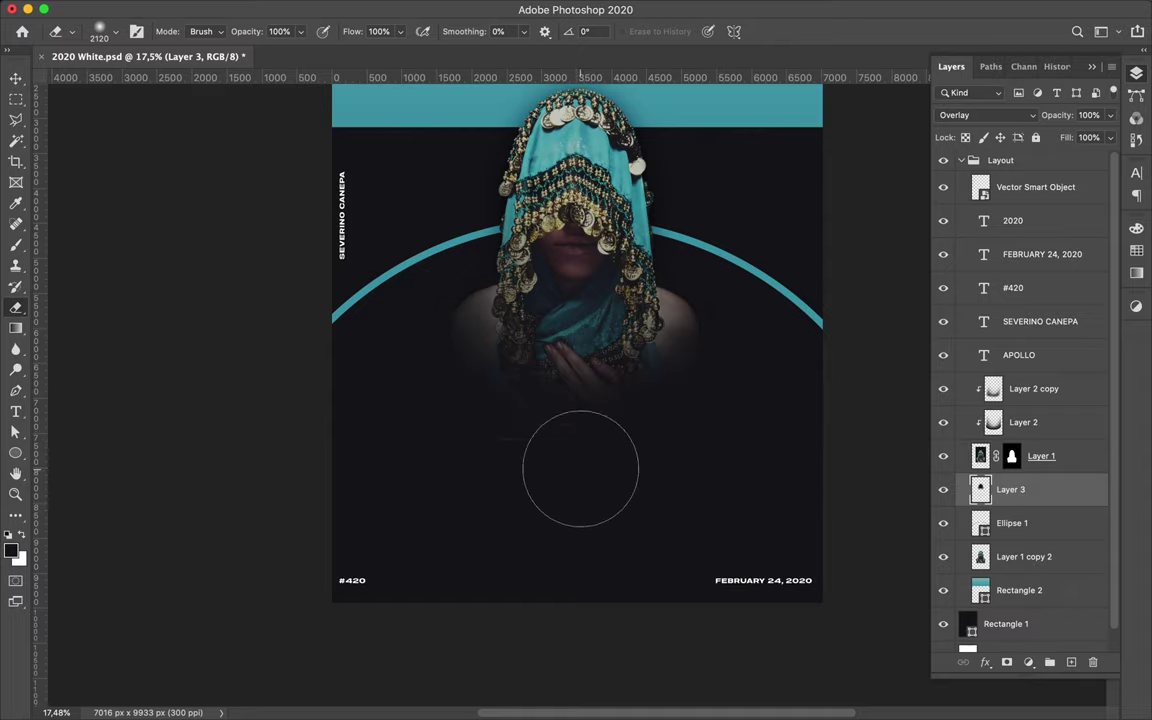
{"action": "key", "text": "v"}
{"action": "scroll", "coordinate": [580, 468], "scroll_direction": "down", "scroll_amount": 2}
{"action": "left_click", "coordinate": [1055, 590]}
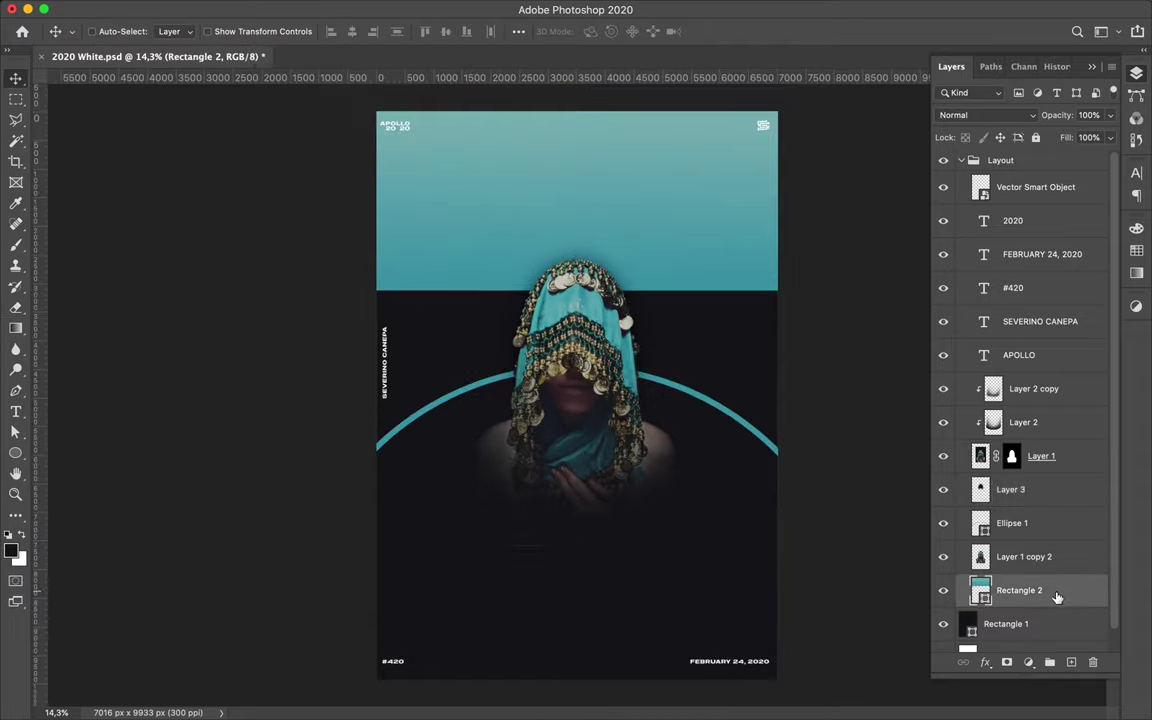
Duplicate the teal band, convert the copy to a smart object and Gaussian-blur it around 100 px
{"action": "key", "text": "ctrl+j"}
{"action": "left_click", "coordinate": [373, 10]}
{"action": "left_click", "coordinate": [664, 268]}
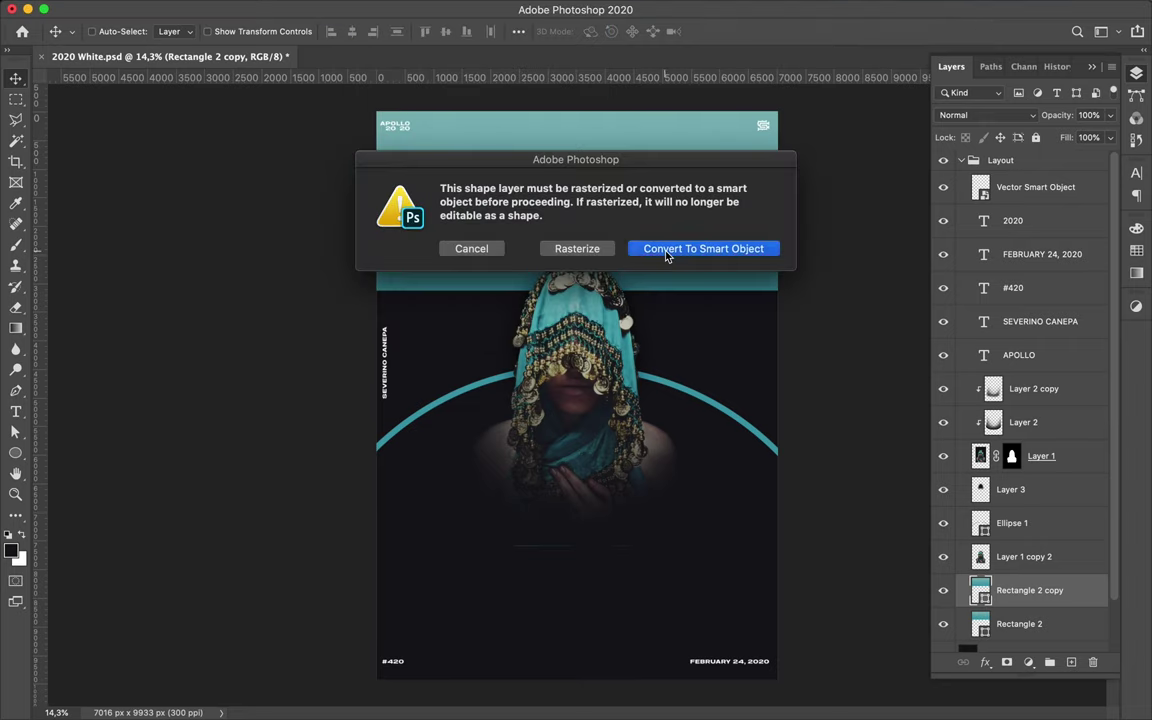
{"action": "left_click", "coordinate": [667, 250]}
{"action": "left_click_drag", "start_coordinate": [93, 253], "coordinate": [106, 253]}
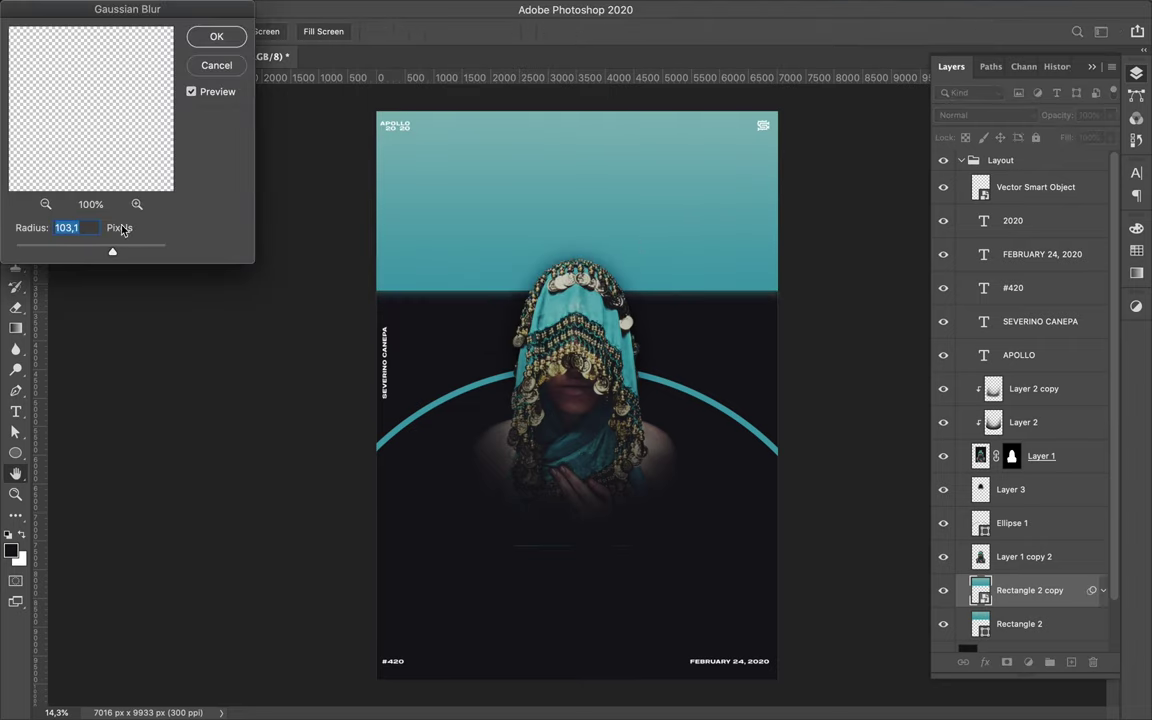
{"action": "key", "text": "Return"}
Duplicate the blurred band copy and merge the blurred copies into one layer
{"action": "left_click_drag", "start_coordinate": [1042, 580], "coordinate": [1034, 593]}
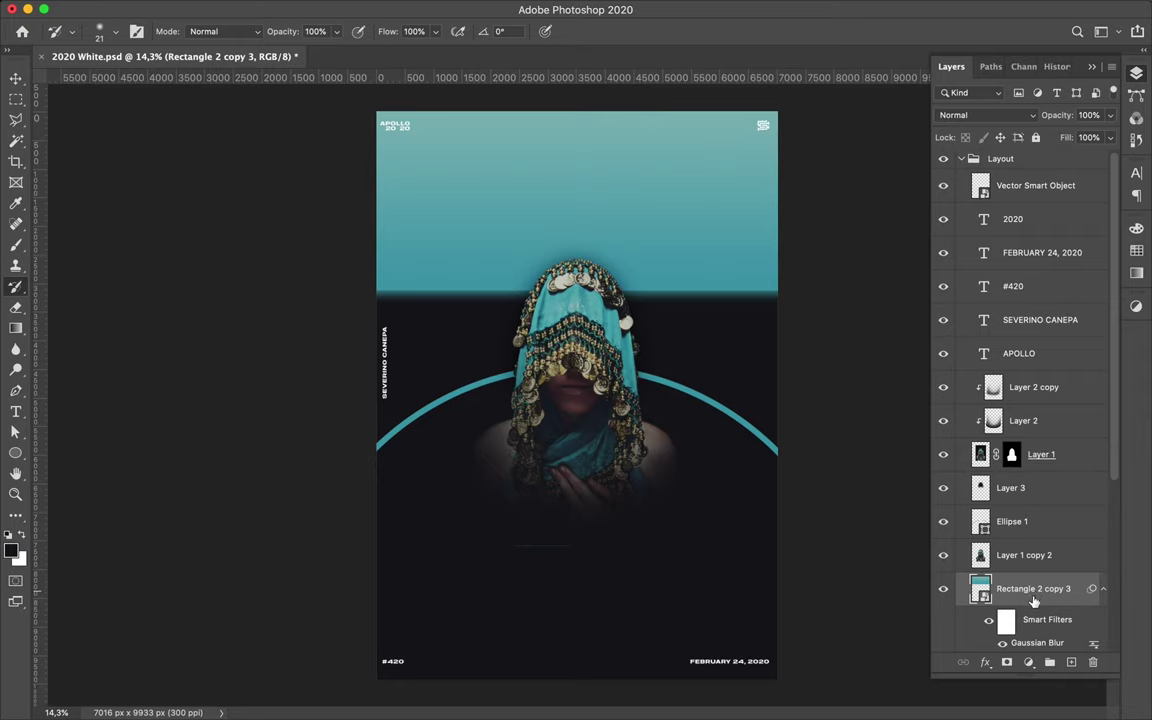
{"action": "scroll", "coordinate": [1034, 573], "scroll_direction": "down", "scroll_amount": 5}
{"action": "left_click", "coordinate": [1029, 489], "text": "shift"}
{"action": "key", "text": "ctrl+e"}
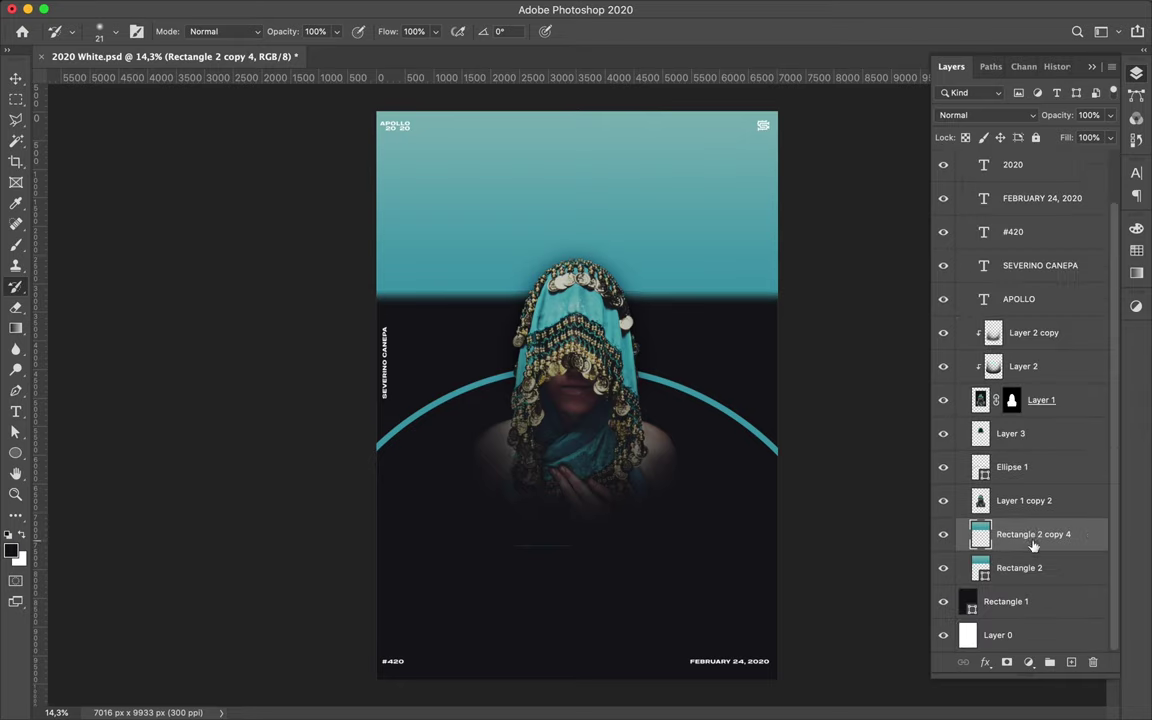
{"action": "key", "text": "v"}
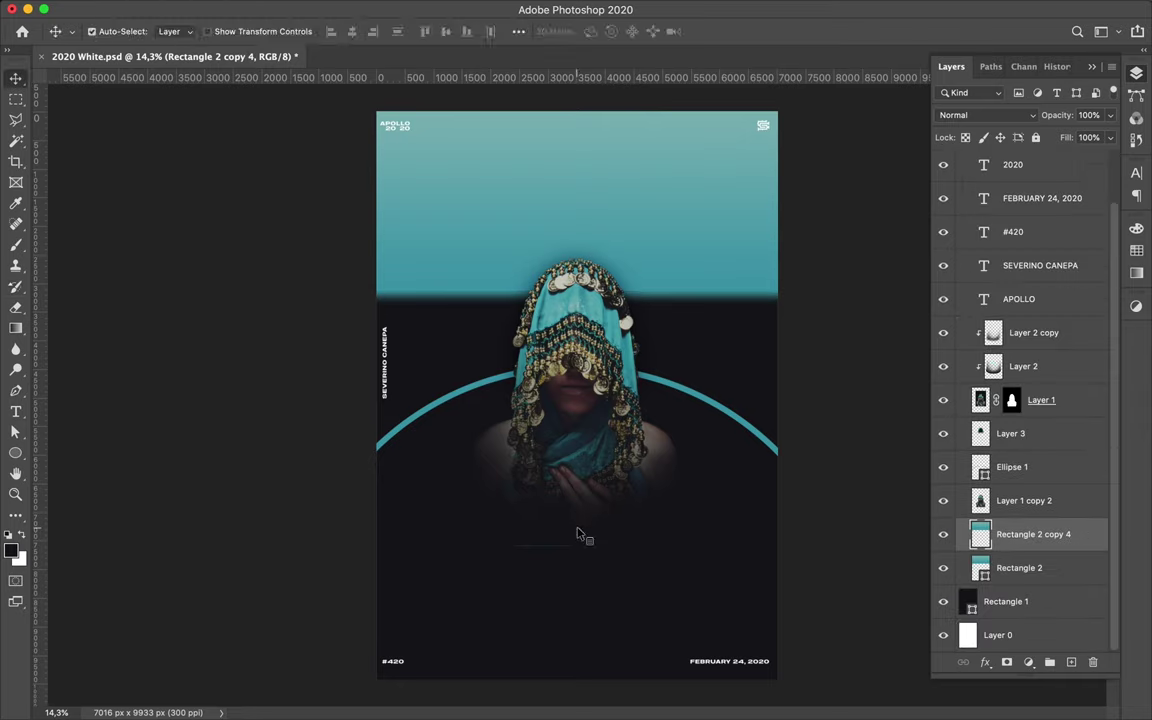
Erase the stray marks beneath the veiled figure with the Eraser
{"action": "left_click", "coordinate": [1035, 333]}
{"action": "left_click", "coordinate": [1040, 400]}
{"action": "key", "text": "e"}
{"action": "left_click", "coordinate": [118, 38]}
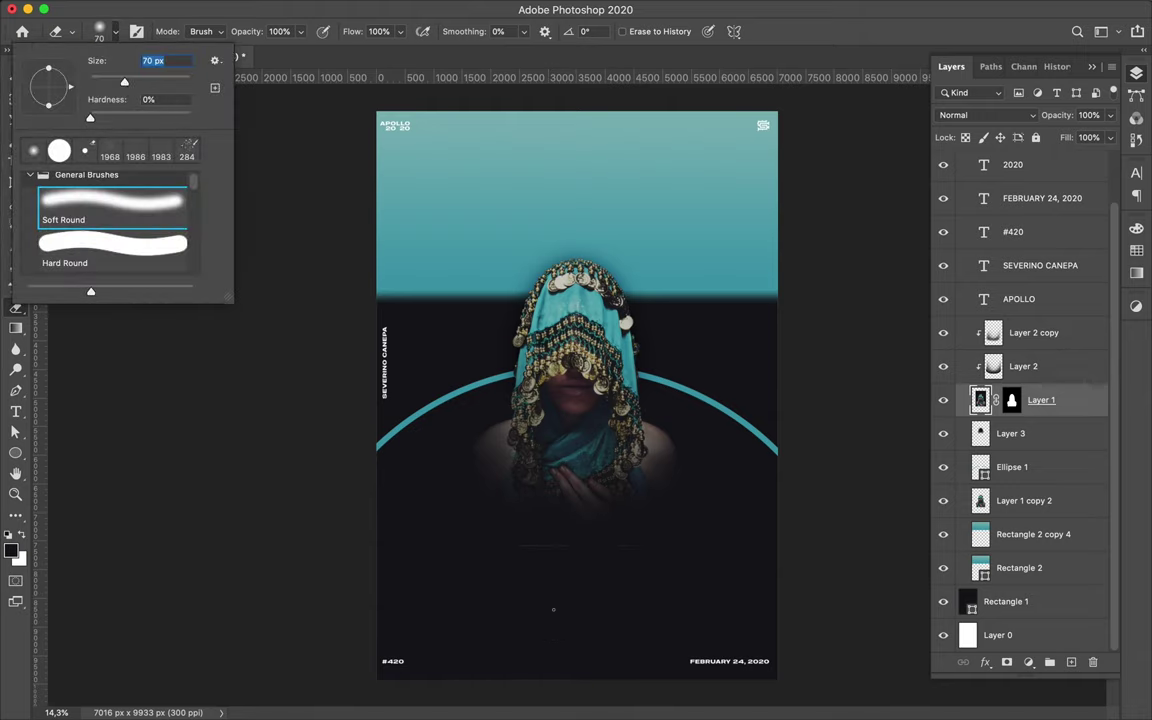
{"action": "left_click_drag", "start_coordinate": [588, 482], "coordinate": [512, 540]}
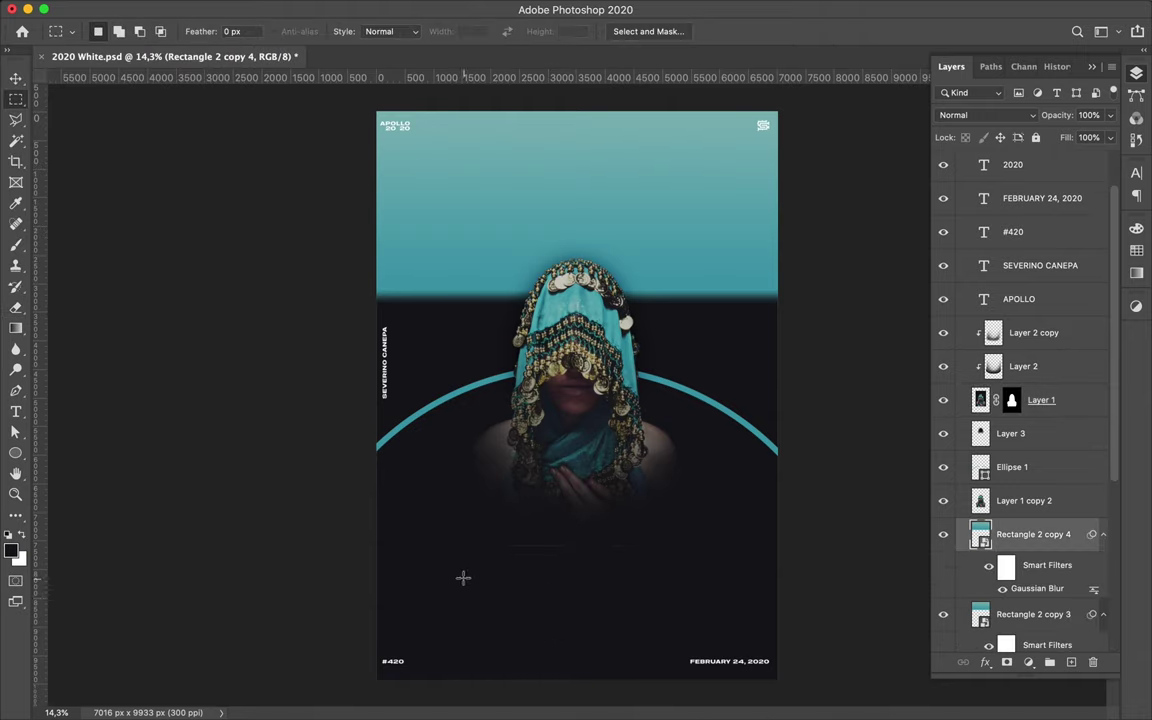
Clear the rectangular selection and select the veiled figure copy layer for blending
{"action": "left_click", "coordinate": [1016, 504]}
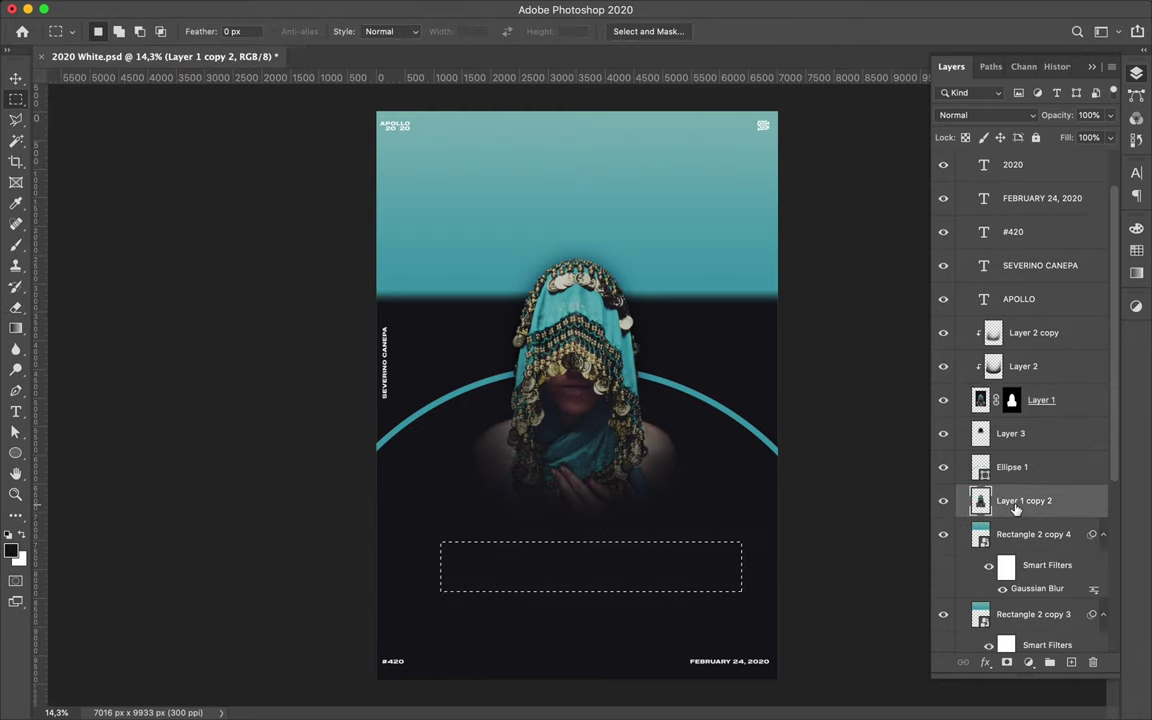
{"action": "key", "text": "ctrl+d"}
{"action": "key", "text": "v"}
{"action": "left_click", "coordinate": [540, 368], "text": "ctrl"}
{"action": "left_click", "coordinate": [1068, 408]}
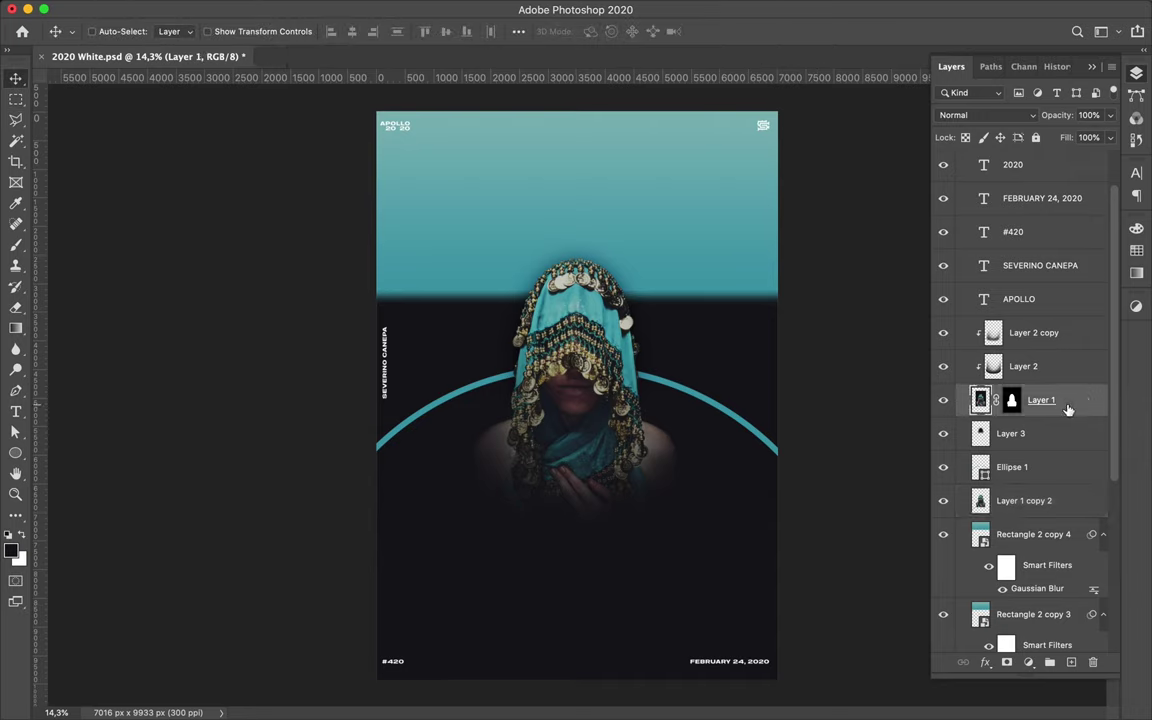
{"action": "left_click", "coordinate": [988, 115]}
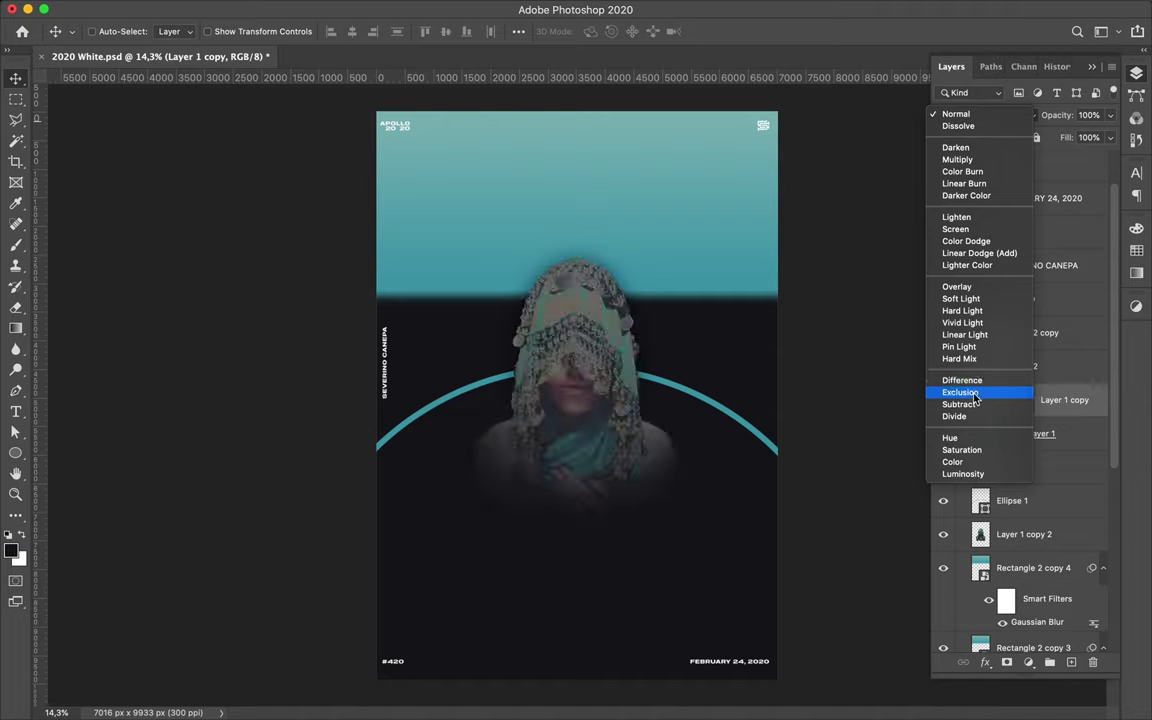
Set the figure copy to Linear Dodge (Add) and replace its mask with a fresh white mask
{"action": "left_click", "coordinate": [978, 253]}
{"action": "left_click_drag", "start_coordinate": [1025, 400], "coordinate": [1092, 662]}
{"action": "key", "text": "Return"}
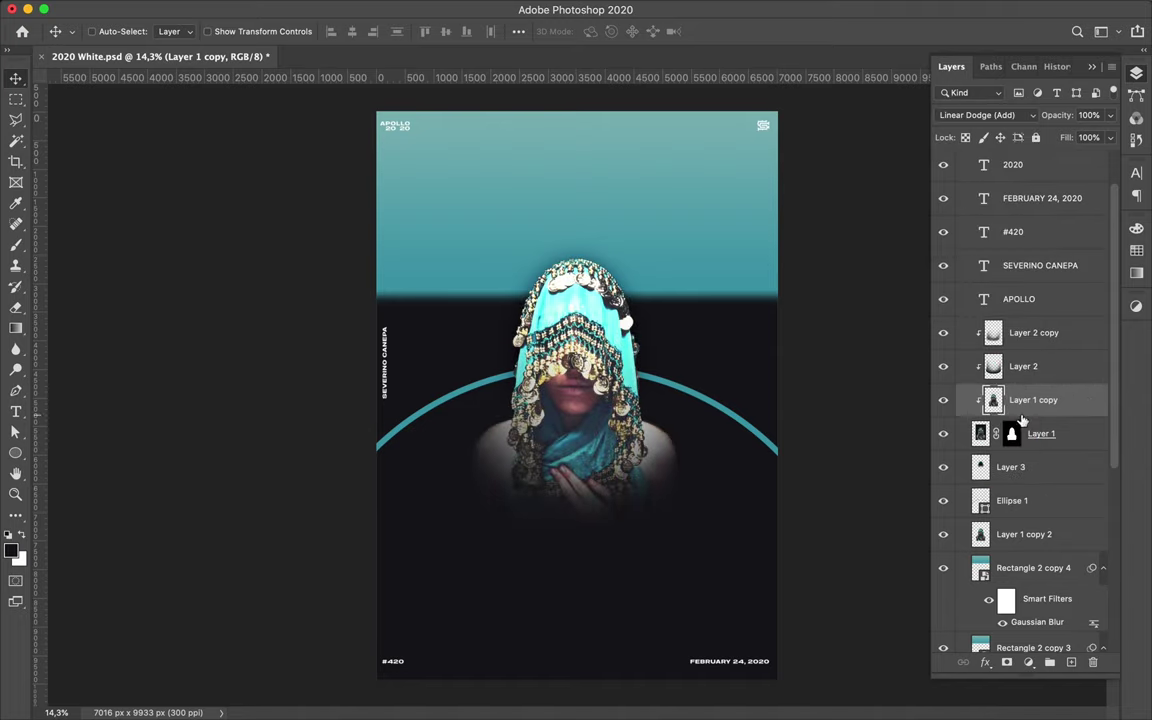
{"action": "left_click", "coordinate": [1007, 663]}
Brush the mask so only the head brightens, then duplicate the figure as Layer 1 copy 3
{"action": "key", "text": "b"}
{"action": "mouse_move", "coordinate": [563, 450]}
{"action": "left_mouse_down"}
{"action": "mouse_move", "coordinate": [643, 476]}
{"action": "mouse_move", "coordinate": [450, 437]}
{"action": "mouse_move", "coordinate": [694, 489]}
{"action": "mouse_move", "coordinate": [736, 530]}
{"action": "left_mouse_up"}
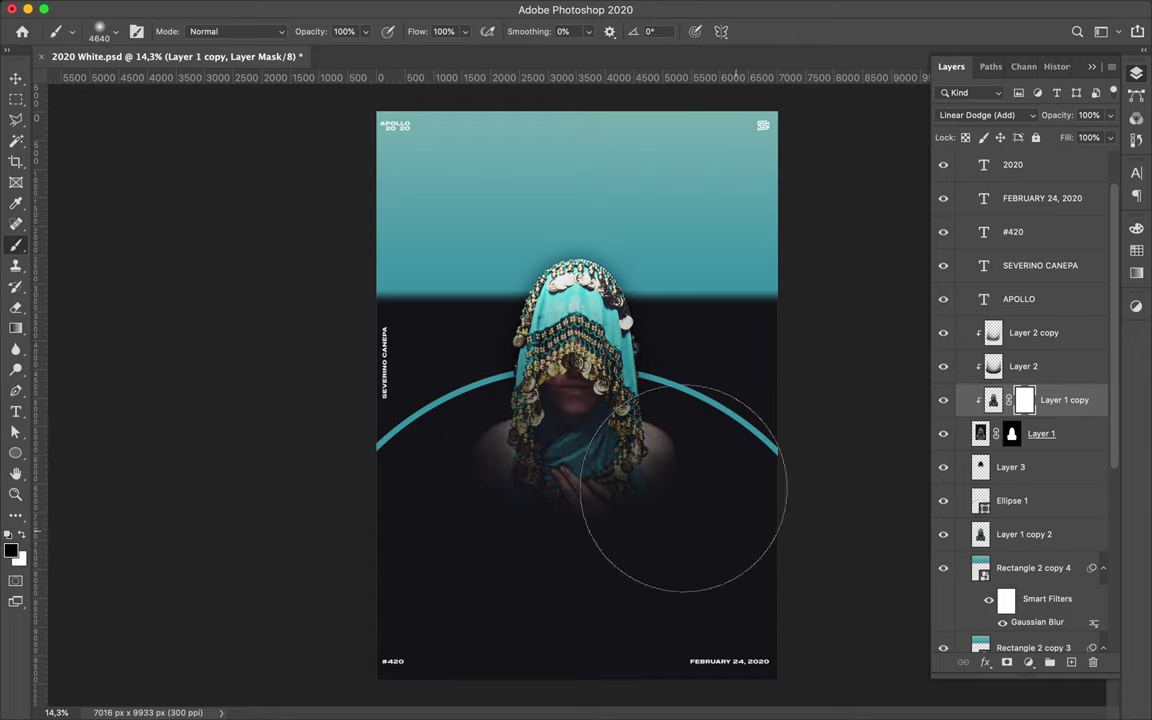
{"action": "key", "text": "v"}
{"action": "key", "text": "b"}
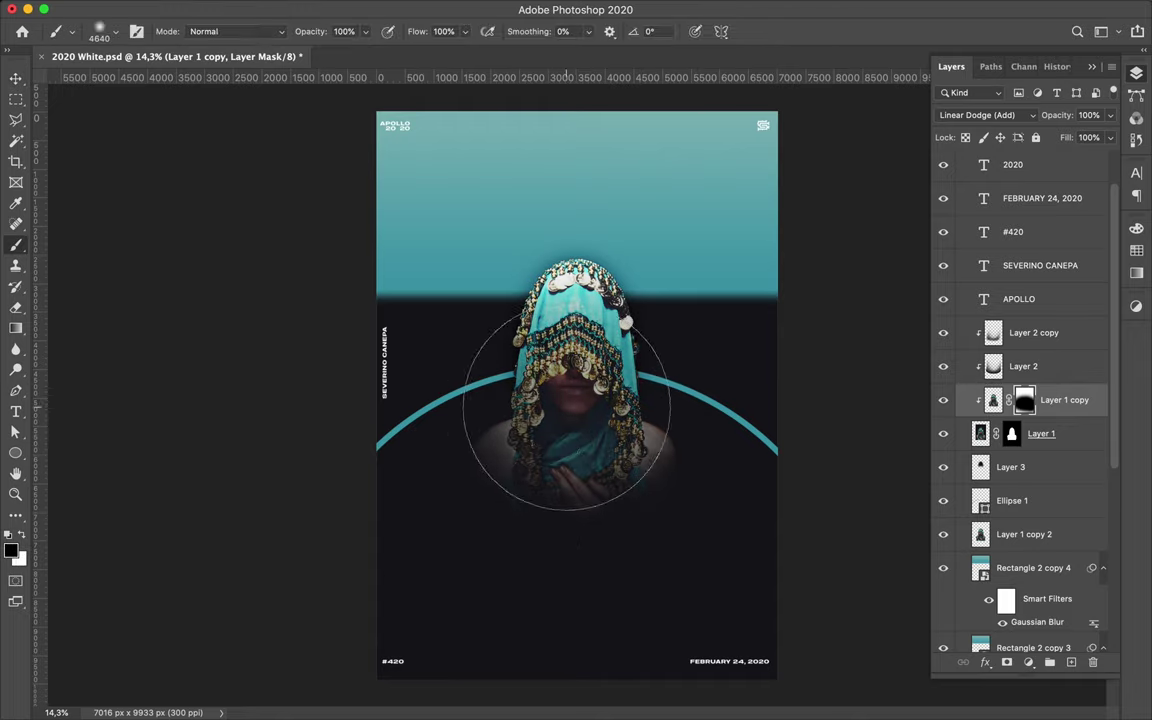
{"action": "key", "text": "v"}
{"action": "mouse_move", "coordinate": [1030, 433]}
{"action": "left_mouse_down"}
{"action": "mouse_move", "coordinate": [1070, 380]}
{"action": "mouse_move", "coordinate": [1093, 662]}
{"action": "left_mouse_up"}
{"action": "left_click", "coordinate": [715, 252]}
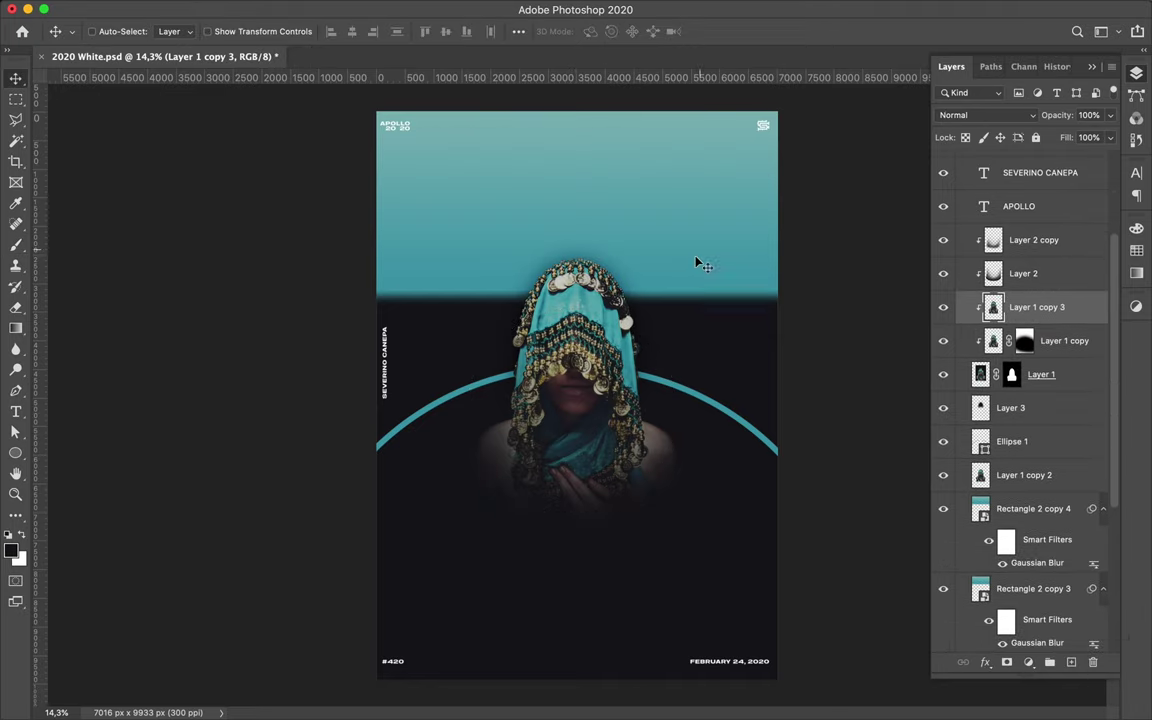
Sharpen Layer 1 copy 3 with a High Pass filter blended in Overlay mode
{"action": "left_click", "coordinate": [555, 8]}
{"action": "left_click", "coordinate": [663, 355]}
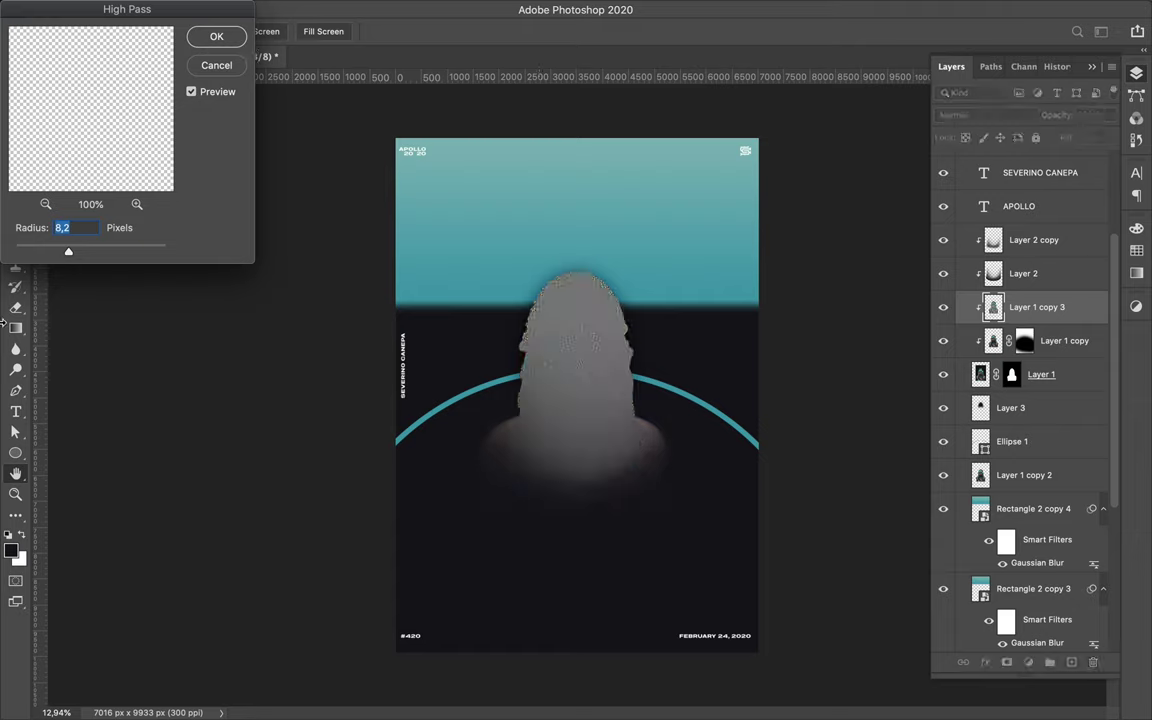
{"action": "left_click", "coordinate": [216, 38]}
{"action": "left_click", "coordinate": [965, 115]}
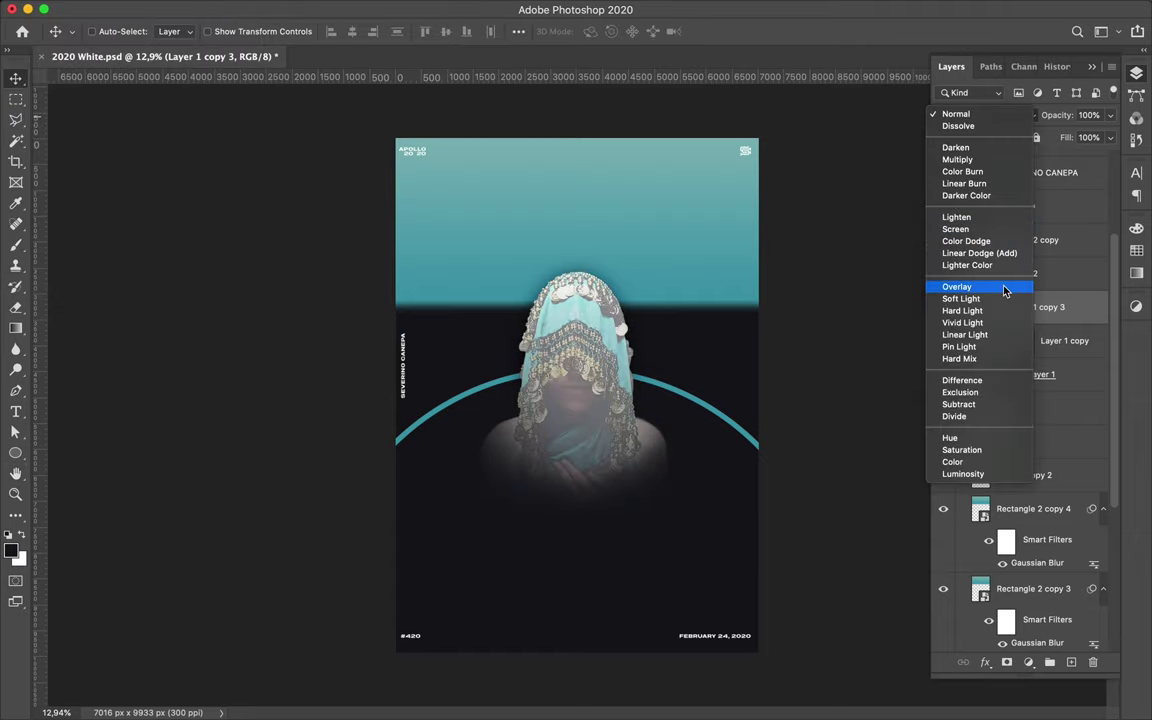
{"action": "left_click", "coordinate": [1005, 290]}
Merge the two Rectangle 2 copies into a single layer
{"action": "scroll", "coordinate": [690, 357], "scroll_direction": "down", "scroll_amount": 3}
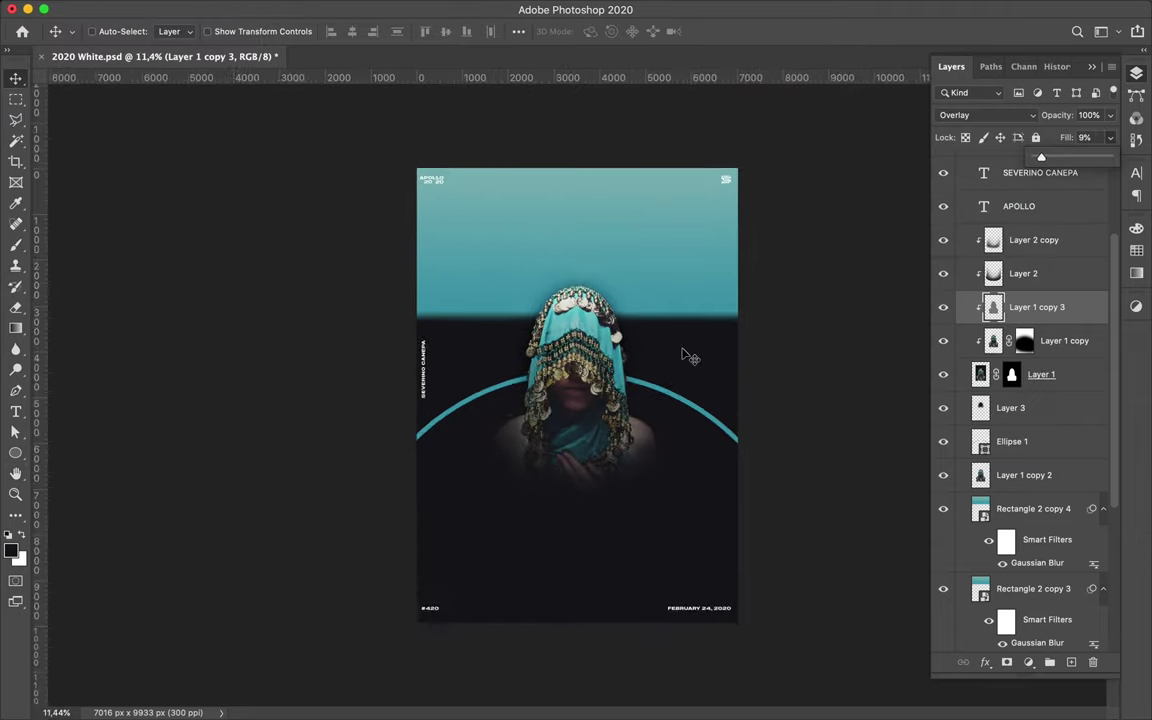
{"action": "scroll", "coordinate": [990, 450], "scroll_direction": "down", "scroll_amount": 5}
{"action": "left_click", "coordinate": [1030, 249]}
{"action": "left_click", "coordinate": [1032, 485], "text": "shift"}
{"action": "key", "text": "super+e"}
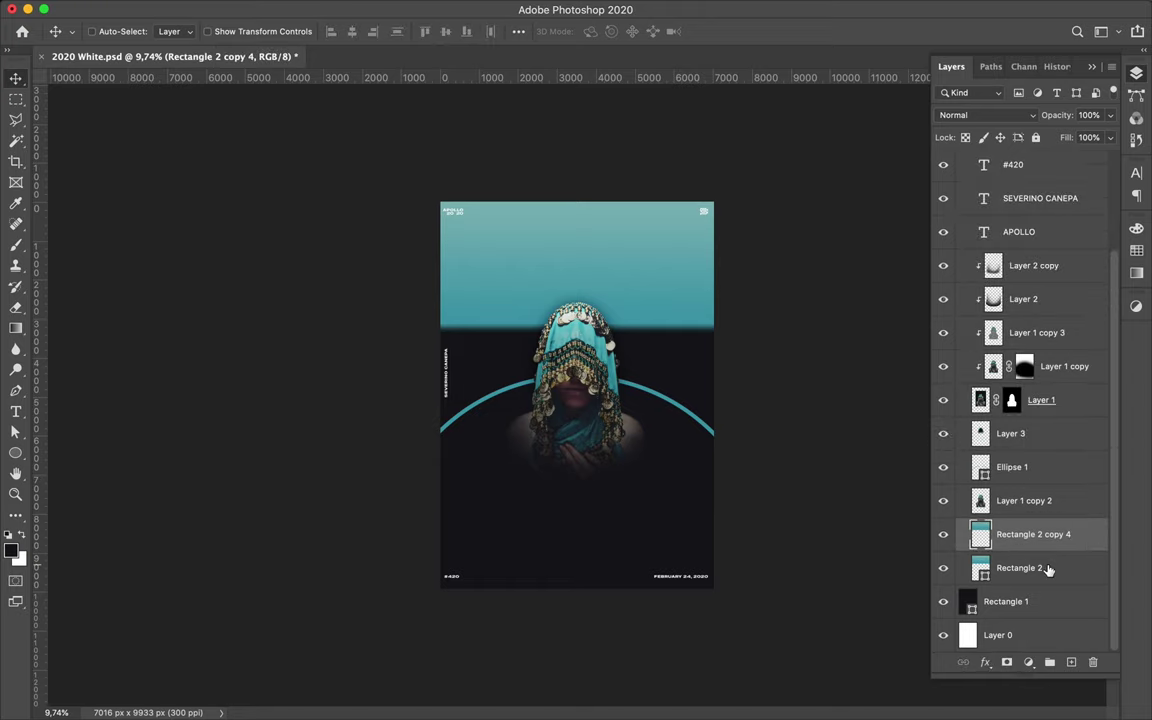
Duplicate Ellipse 1 and Gaussian-blur the copy at 103,1 px as a smart object
{"action": "left_click_drag", "start_coordinate": [1012, 467], "coordinate": [960, 484]}
{"action": "left_click", "coordinate": [374, 8]}
{"action": "mouse_move", "coordinate": [381, 198]}
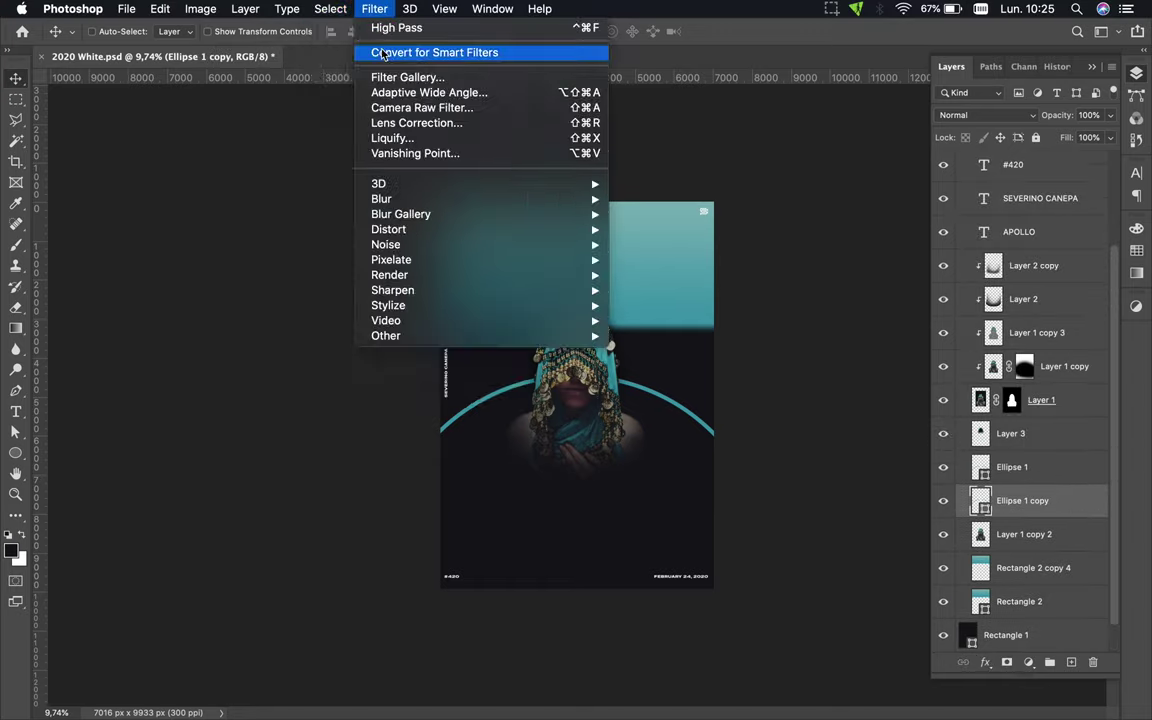
{"action": "left_click", "coordinate": [660, 259]}
{"action": "left_click", "coordinate": [725, 254]}
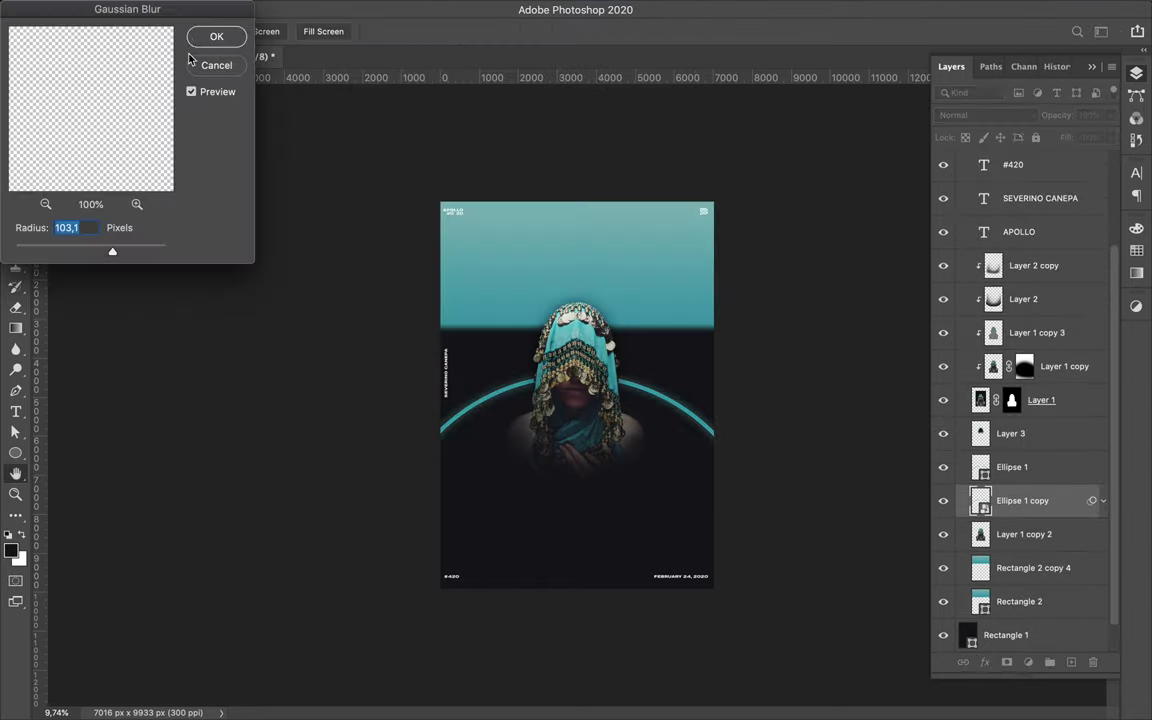
{"action": "left_click", "coordinate": [205, 40]}
{"action": "scroll", "coordinate": [515, 341], "scroll_direction": "up", "scroll_amount": 2}
Add a new layer above Layer 1 copy, load the figure outline, and set a teal 1400 px soft brush
{"action": "key", "text": "b"}
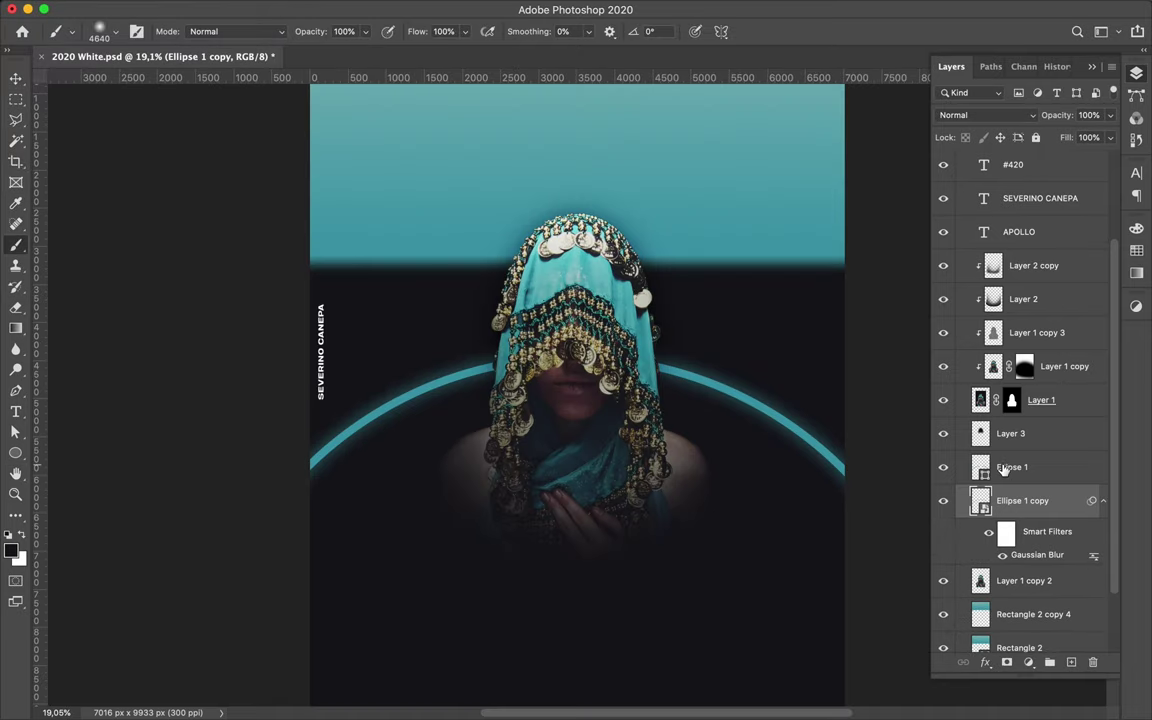
{"action": "left_click", "coordinate": [1068, 369]}
{"action": "left_click", "coordinate": [1072, 668]}
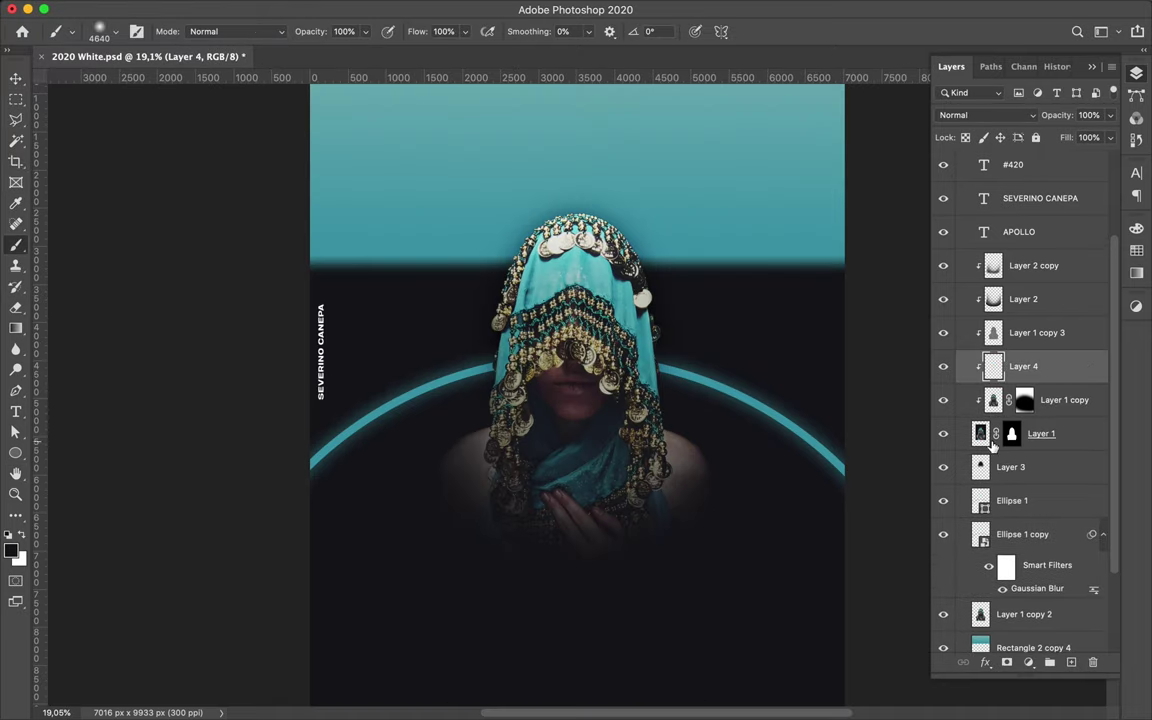
{"action": "left_click", "coordinate": [1011, 433], "text": "ctrl"}
{"action": "left_click", "coordinate": [235, 31]}
{"action": "left_click", "coordinate": [241, 127]}
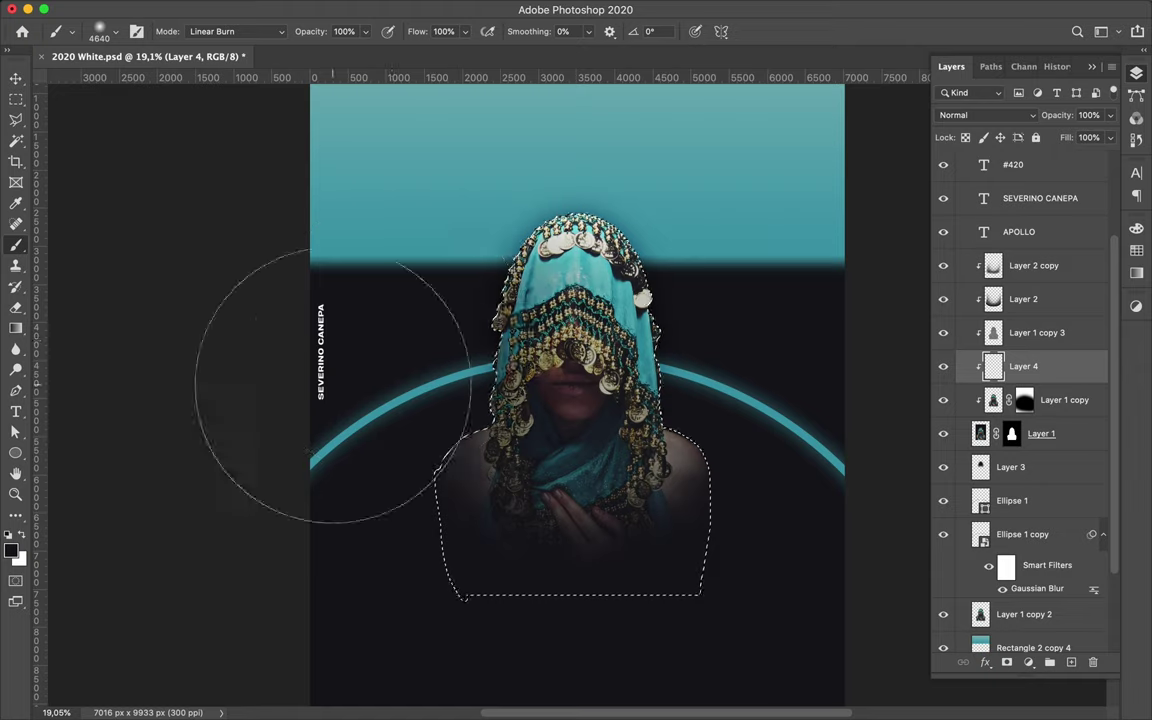
{"action": "left_click", "coordinate": [1136, 250]}
{"action": "left_click", "coordinate": [989, 247]}
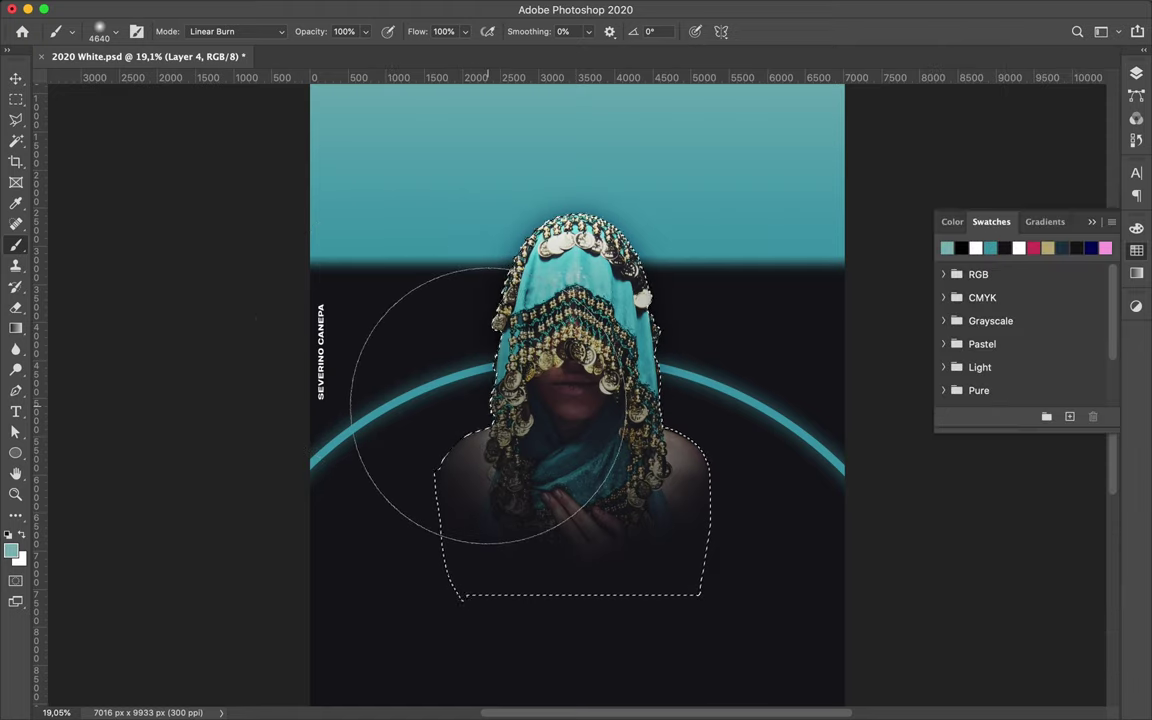
{"action": "right_click", "coordinate": [499, 408]}
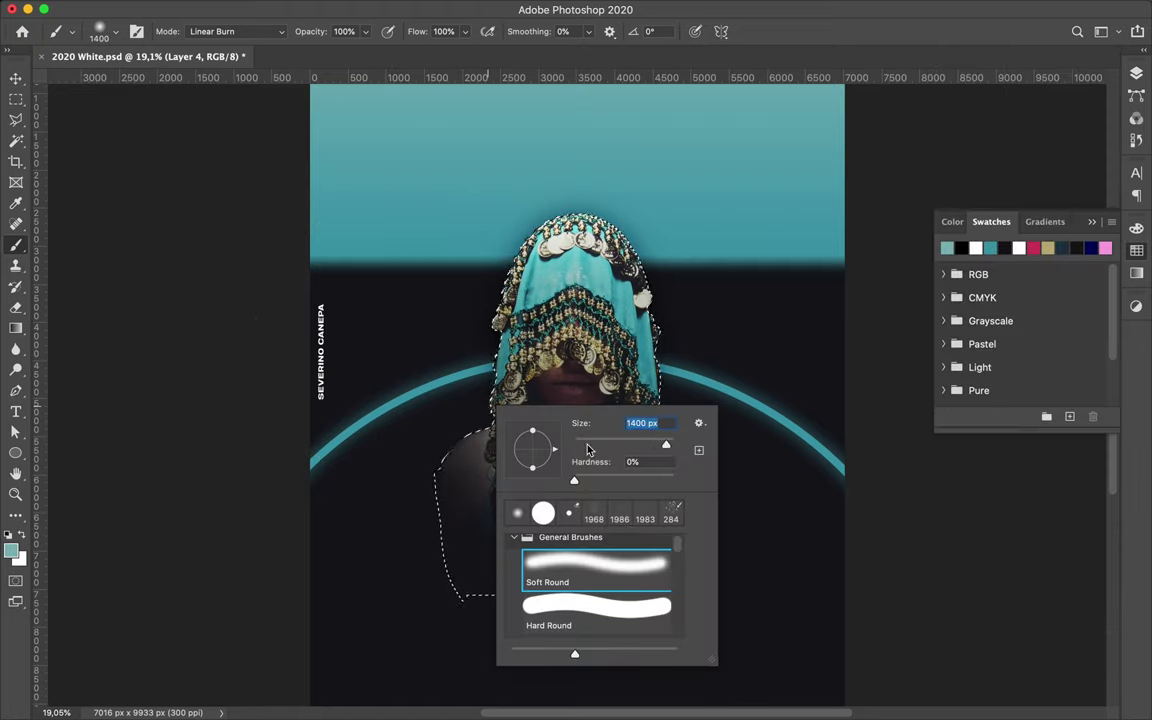
{"action": "key", "text": "Return"}
Cycle the brush blend mode through Multiply and Overlay, settling on Linear Light
{"action": "left_click", "coordinate": [235, 31]}
{"action": "left_click", "coordinate": [246, 85]}
{"action": "left_click", "coordinate": [250, 31]}
{"action": "left_click", "coordinate": [235, 195]}
{"action": "left_click", "coordinate": [235, 31]}
{"action": "left_click", "coordinate": [218, 78]}
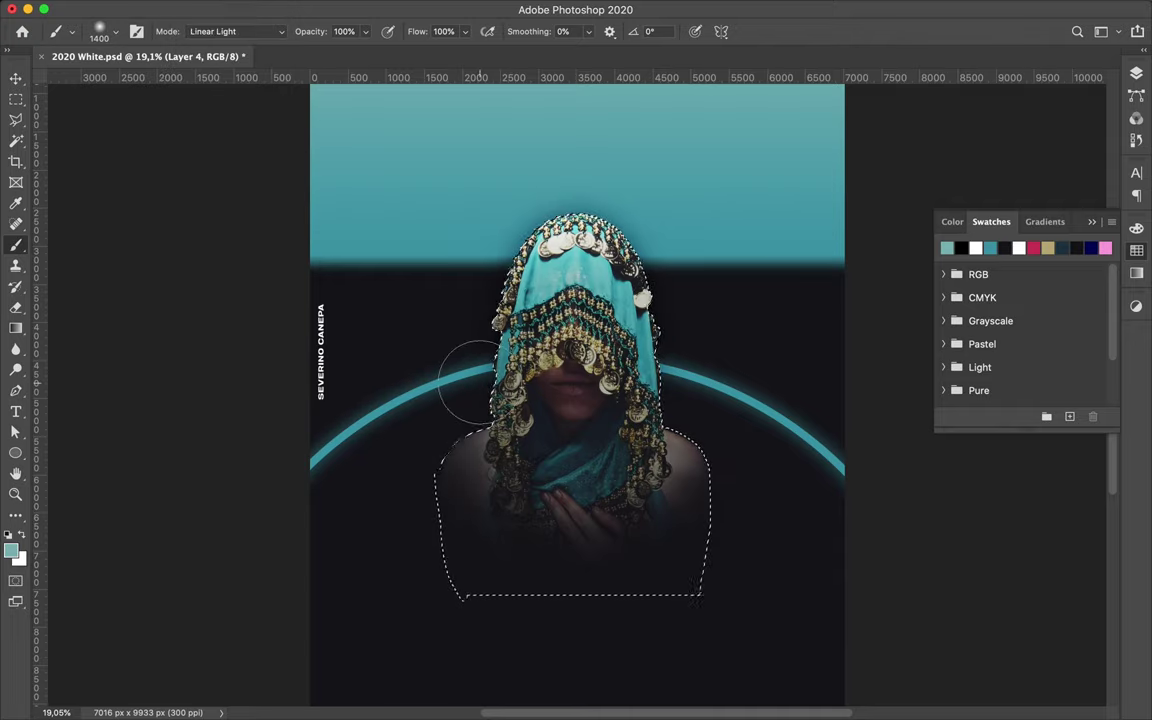
Set the painted layer to Lighten, deselect, and Gaussian-blur it at 20,4 px
{"action": "left_click", "coordinate": [1136, 73]}
{"action": "left_click", "coordinate": [970, 115]}
{"action": "left_click", "coordinate": [1005, 218]}
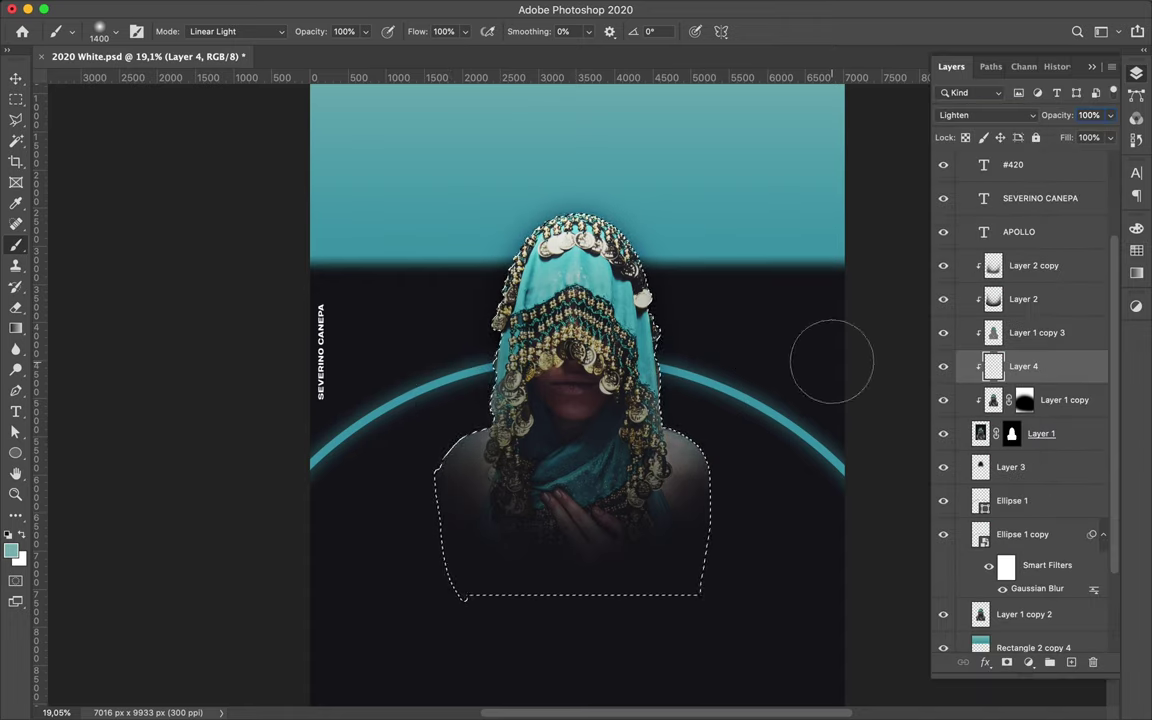
{"action": "key", "text": "ctrl+d"}
{"action": "key", "text": "v"}
{"action": "left_click", "coordinate": [373, 8]}
{"action": "left_click", "coordinate": [674, 257]}
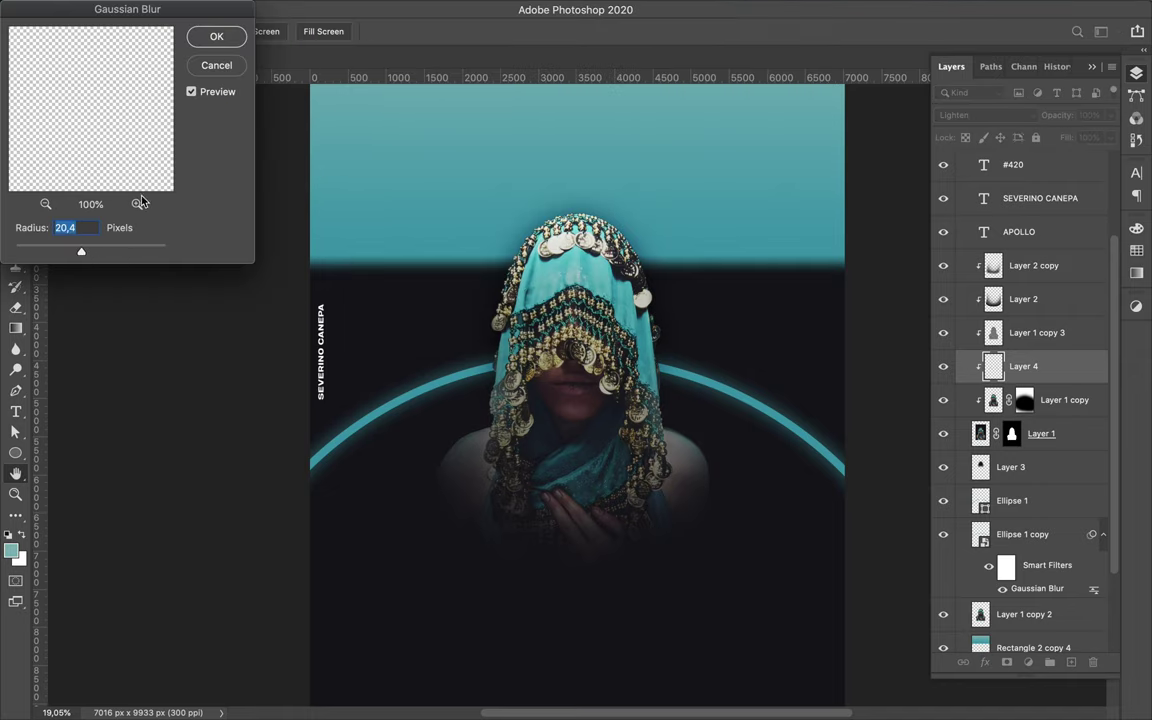
{"action": "key", "text": "Return"}
{"action": "scroll", "coordinate": [840, 296], "scroll_direction": "down", "scroll_amount": 2}
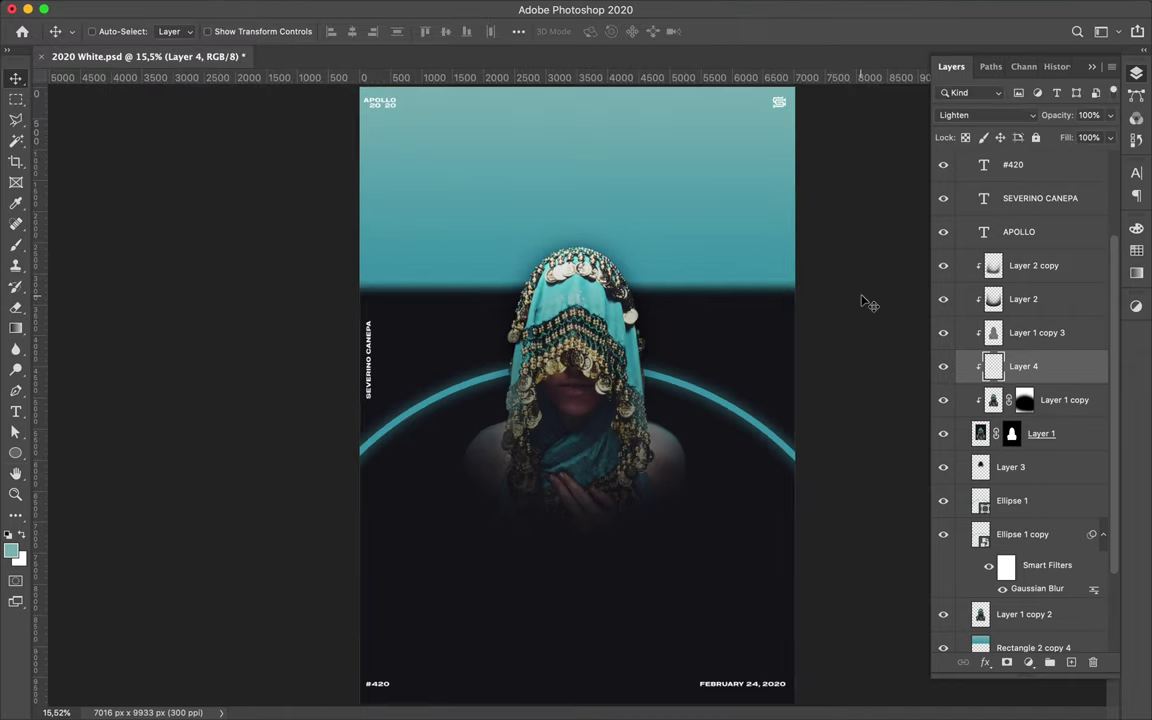
Draw a white circle as Ellipse 2 below Layer 3 and enlarge it proportionally
{"action": "scroll", "coordinate": [868, 303], "scroll_direction": "down", "scroll_amount": 2}
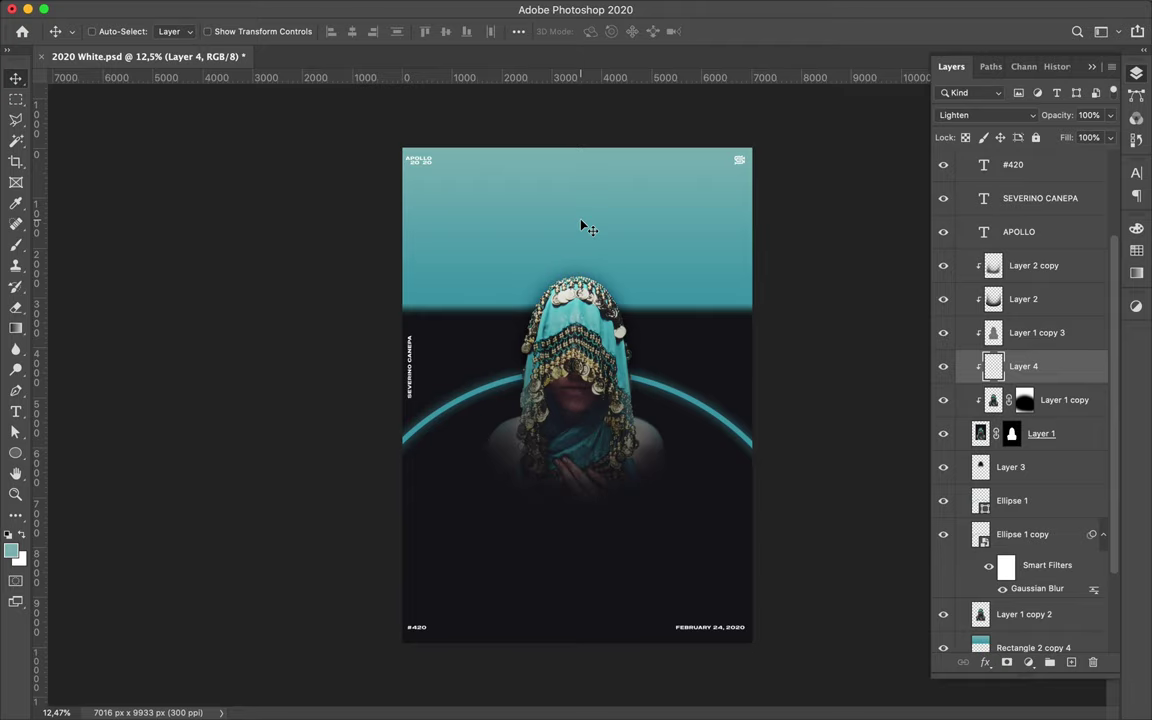
{"action": "key", "text": "u"}
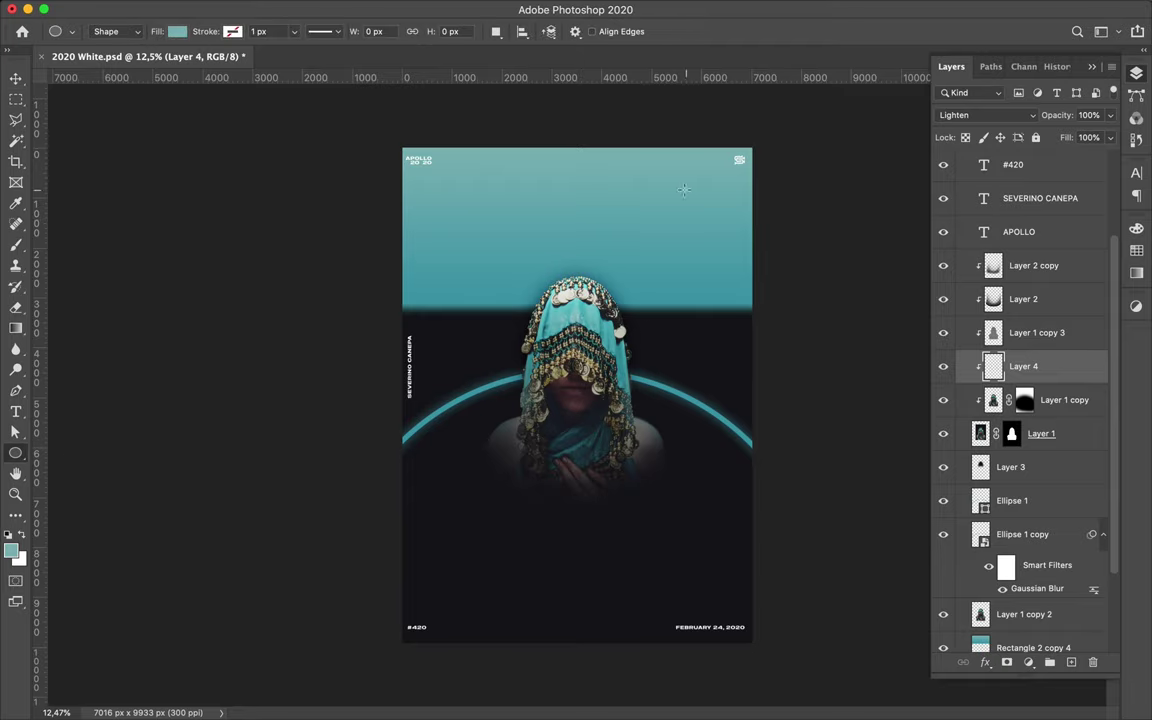
{"action": "left_click_drag", "start_coordinate": [617, 318], "coordinate": [626, 357]}
{"action": "key", "text": "v"}
{"action": "mouse_move", "coordinate": [1025, 366]}
{"action": "left_mouse_down"}
{"action": "mouse_move", "coordinate": [1031, 212]}
{"action": "mouse_move", "coordinate": [1033, 519]}
{"action": "left_mouse_up"}
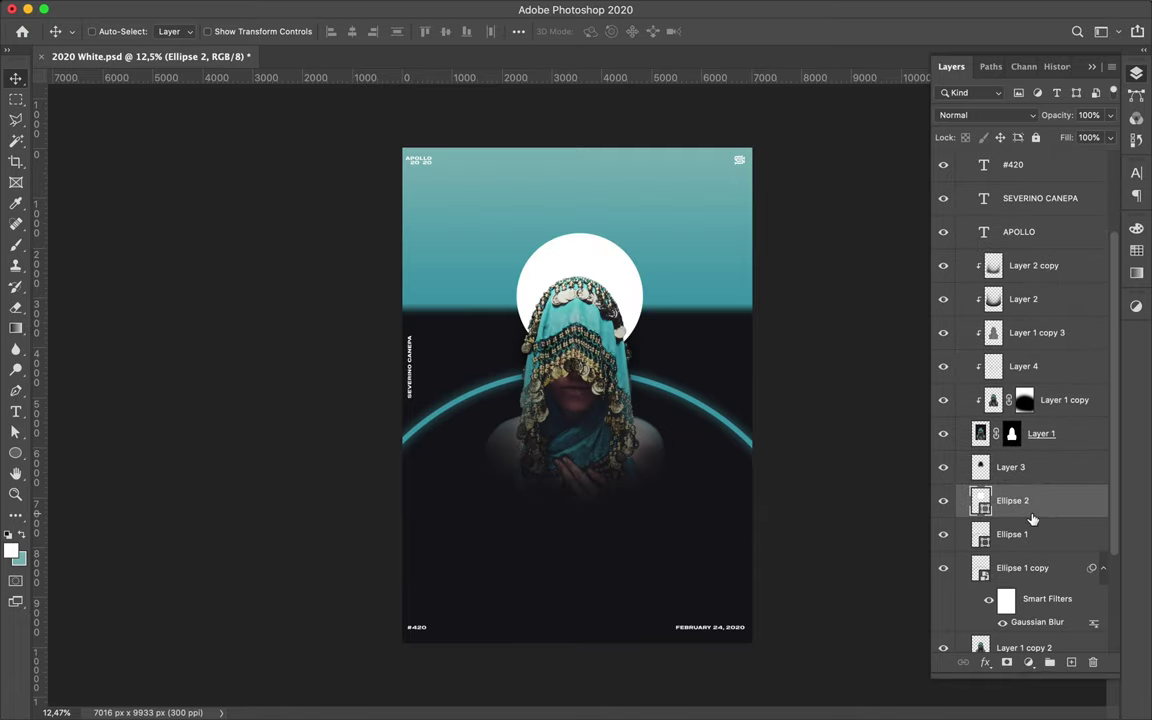
{"action": "left_click_drag", "start_coordinate": [618, 272], "coordinate": [614, 281]}
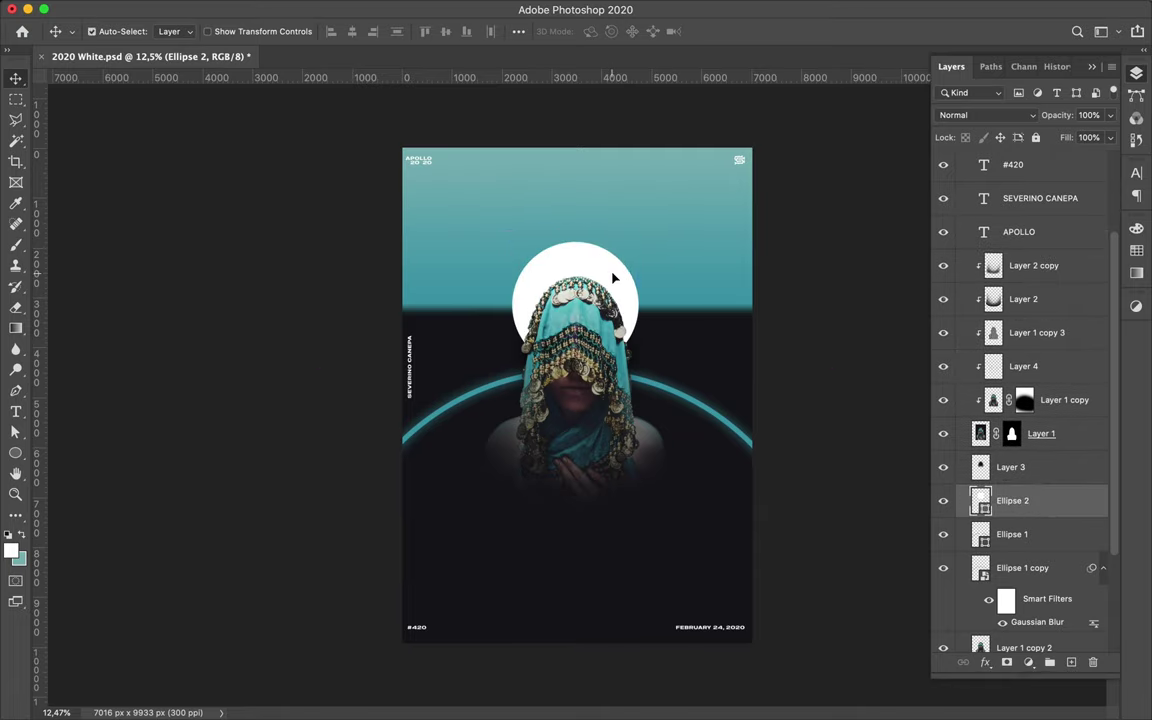
{"action": "key", "text": "ctrl+t"}
{"action": "left_click_drag", "start_coordinate": [575, 243], "coordinate": [575, 177]}
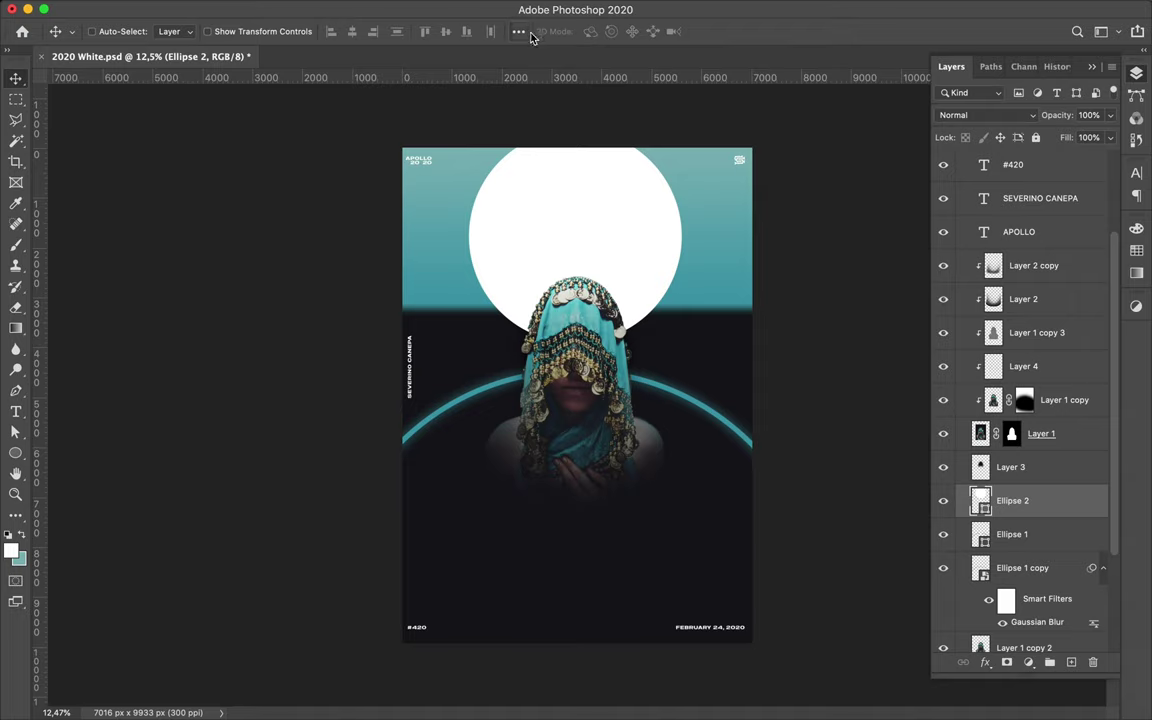
Centre the circle horizontally, recolour it teal and move it up toward the top
{"action": "left_click", "coordinate": [530, 34]}
{"action": "left_click", "coordinate": [558, 185]}
{"action": "left_click", "coordinate": [1136, 250]}
{"action": "left_click", "coordinate": [947, 248]}
{"action": "left_click_drag", "start_coordinate": [643, 232], "coordinate": [645, 217]}
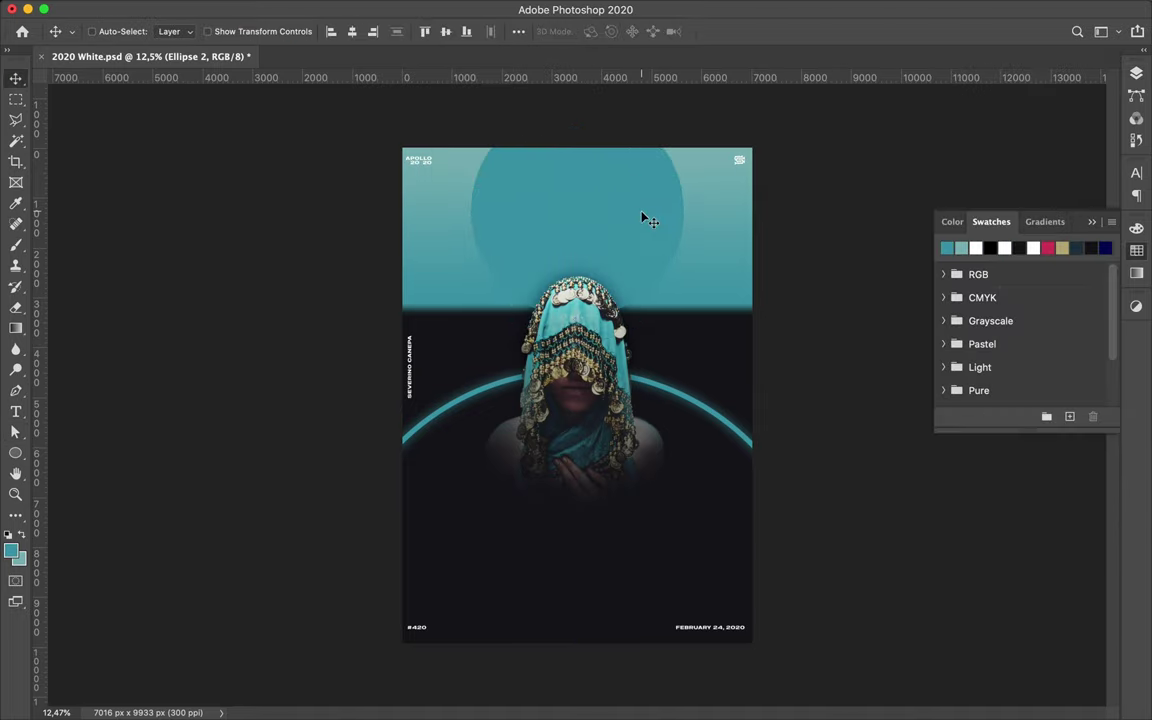
Blur the teal circle into a soft halo with a 117,8 px Gaussian Blur
{"action": "left_click", "coordinate": [288, 10]}
{"action": "left_click", "coordinate": [670, 259]}
{"action": "left_click_drag", "start_coordinate": [81, 251], "coordinate": [117, 252]}
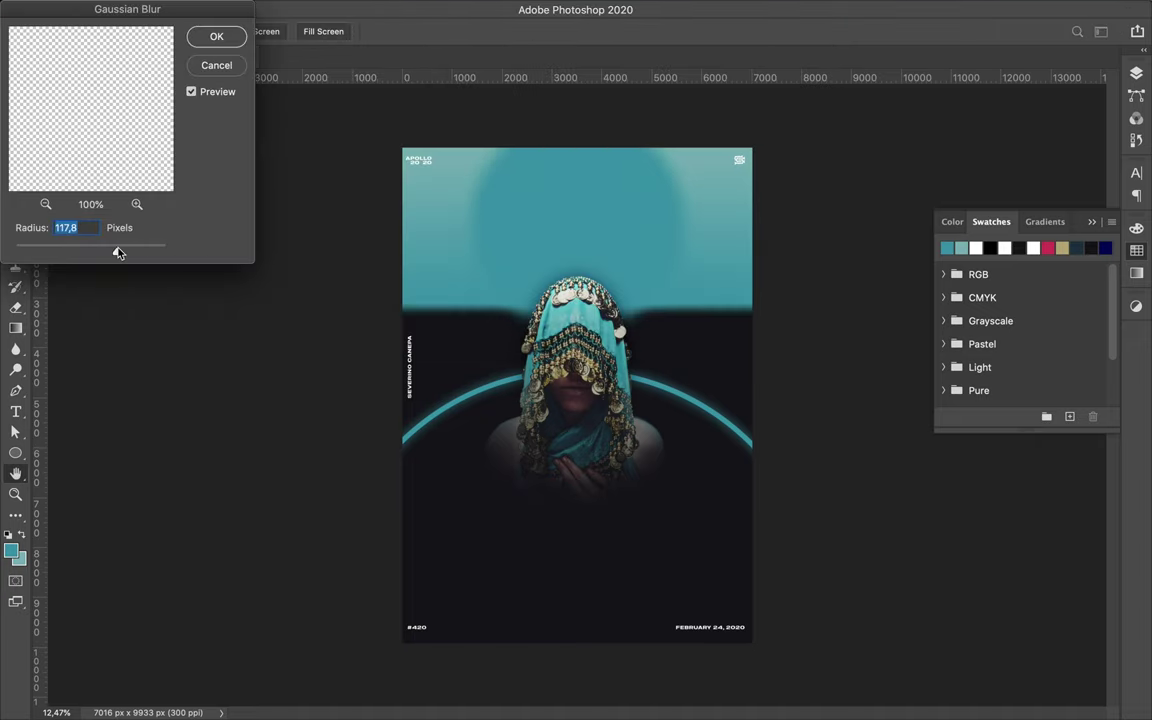
{"action": "key", "text": "Return"}
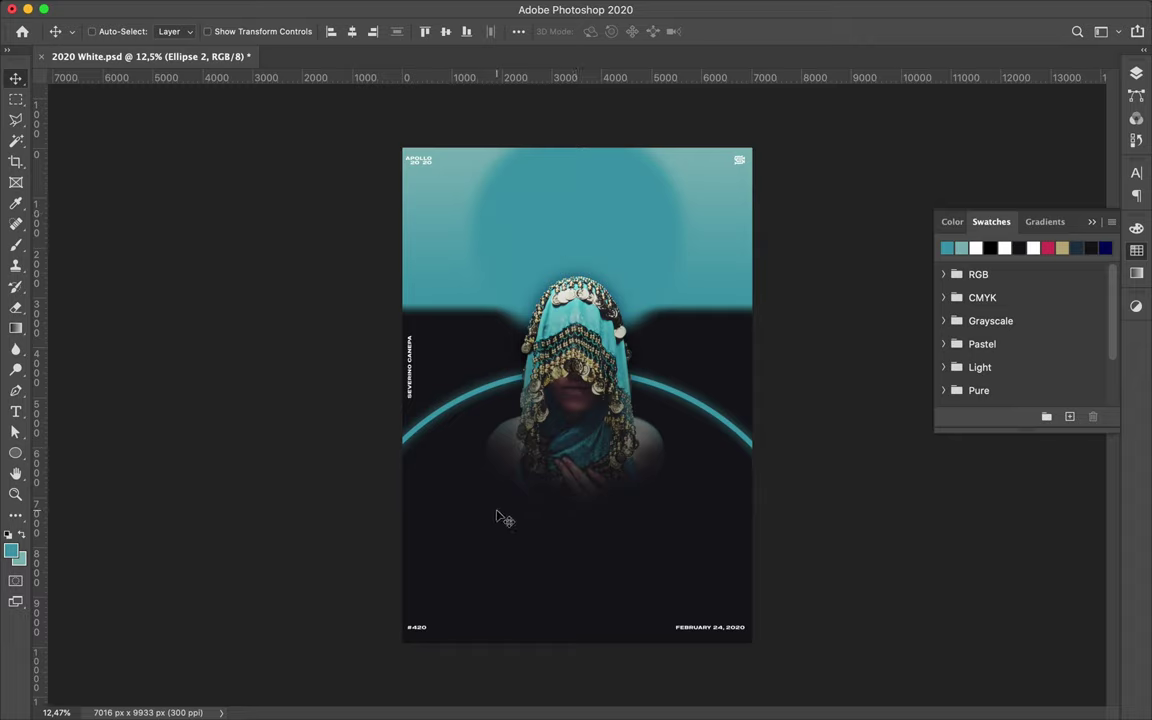
{"action": "key", "text": "u"}
{"action": "key", "text": "shift+u"}
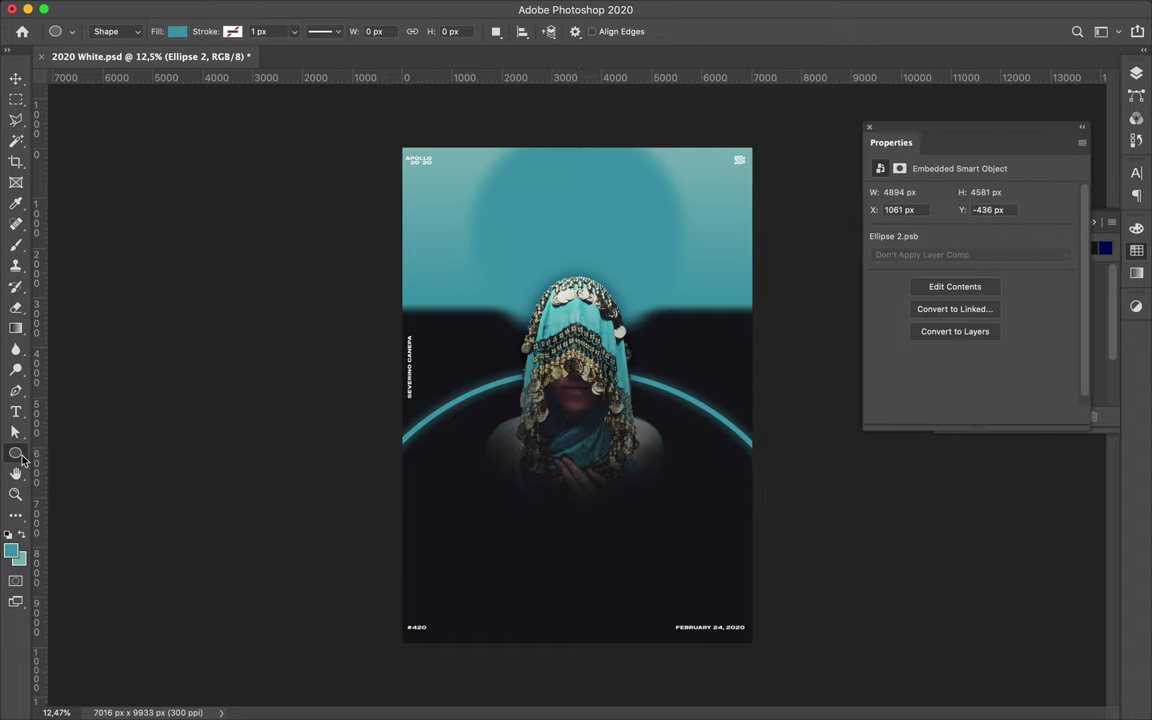
Draw a band across the poster's bottom and stretch its left edge to the poster edge
{"action": "left_click_drag", "start_coordinate": [340, 536], "coordinate": [780, 662]}
{"action": "key", "text": "ctrl+t"}
{"action": "left_click_drag", "start_coordinate": [340, 590], "coordinate": [402, 596]}
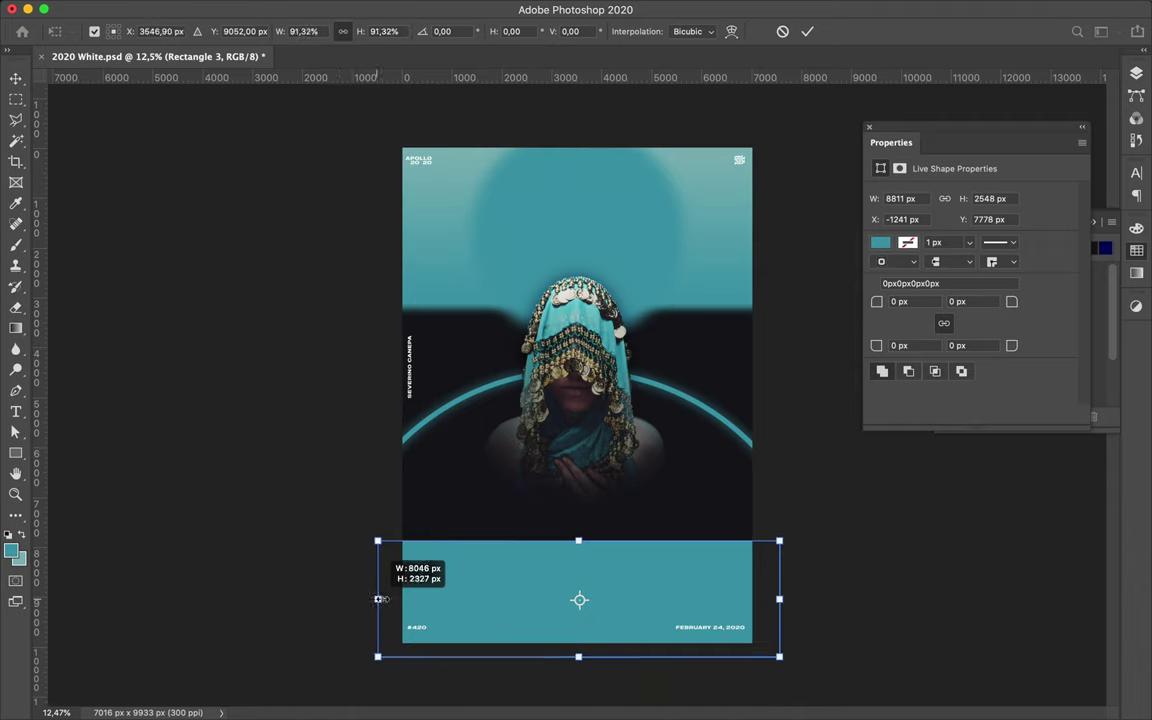
{"action": "key", "text": "Return"}
{"action": "key", "text": "v"}
Sample a colour and recolour the bottom band pink-red
{"action": "left_click", "coordinate": [1136, 228]}
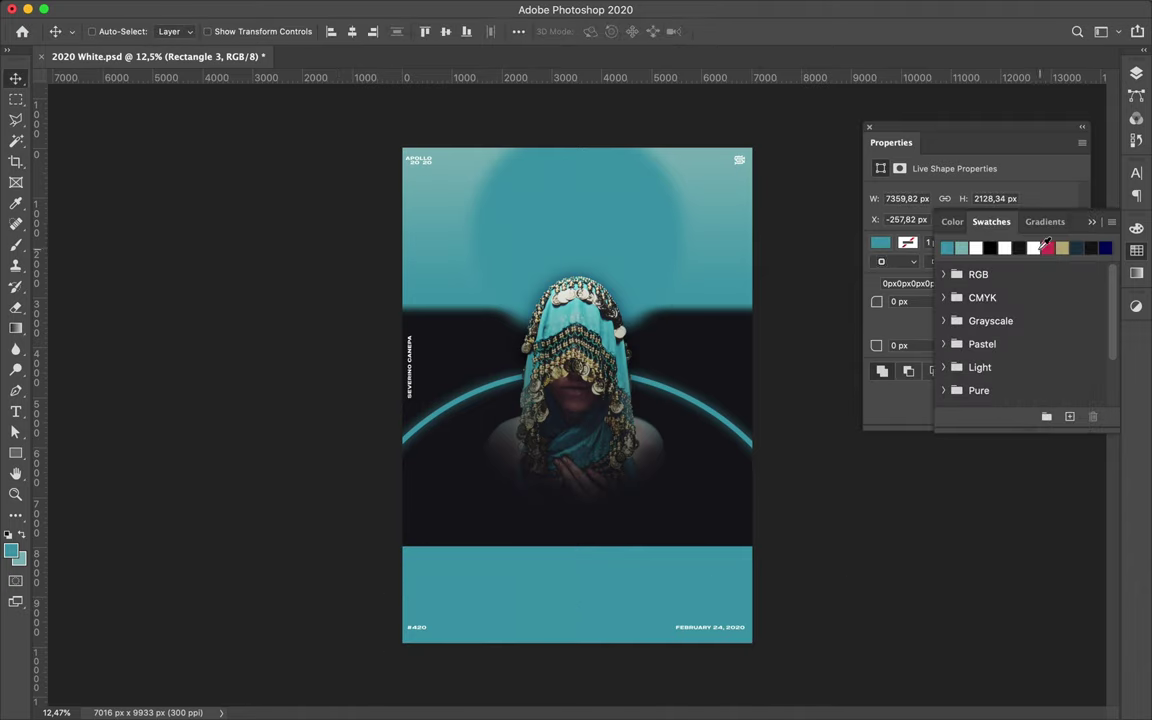
{"action": "key", "text": "i"}
{"action": "left_click", "coordinate": [578, 452]}
{"action": "key", "text": "v"}
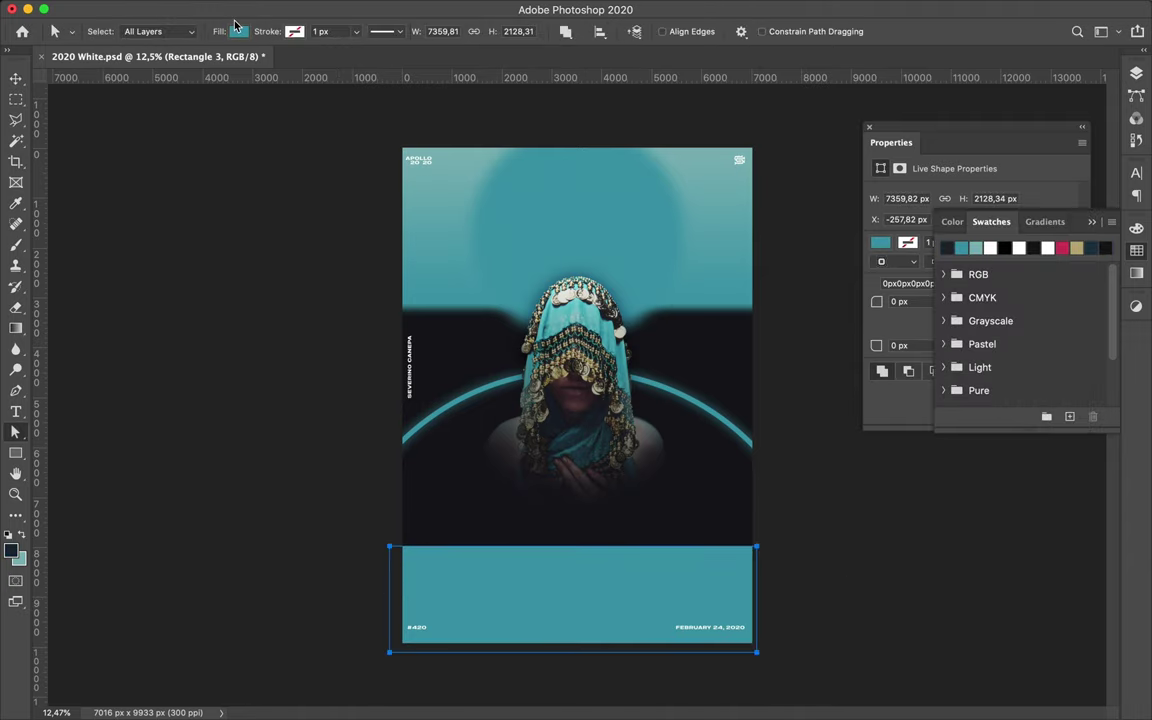
{"action": "key", "text": "alt+BackSpace"}
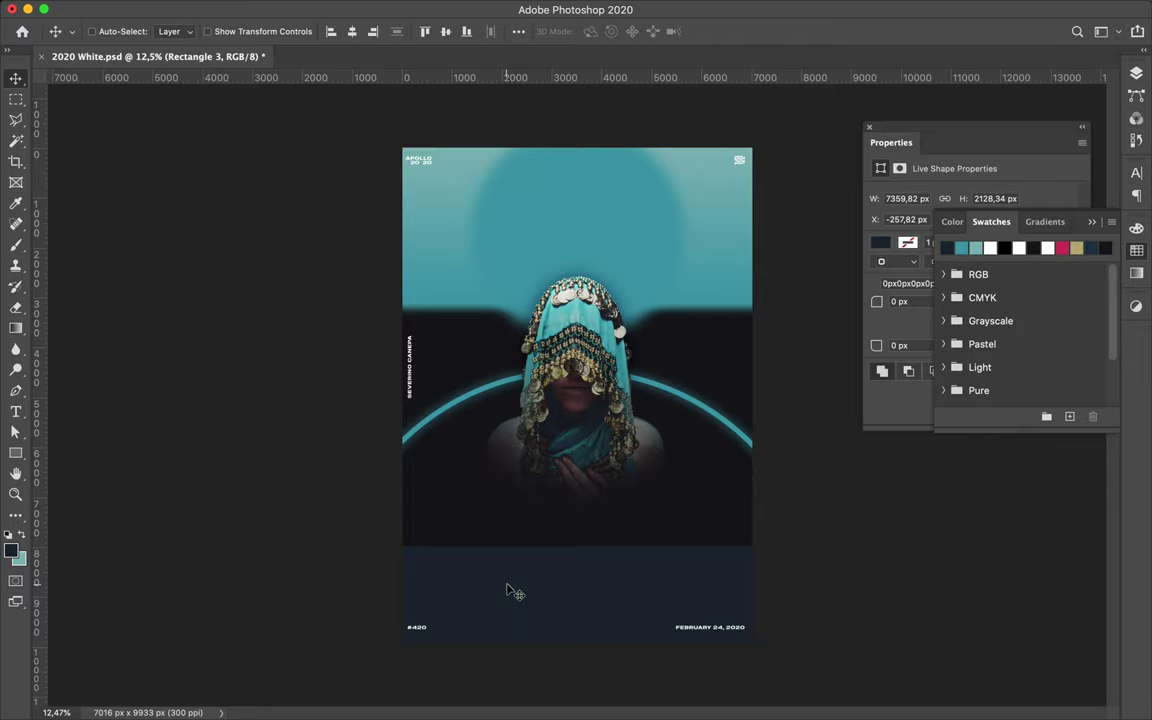
{"action": "left_click", "coordinate": [1061, 248]}
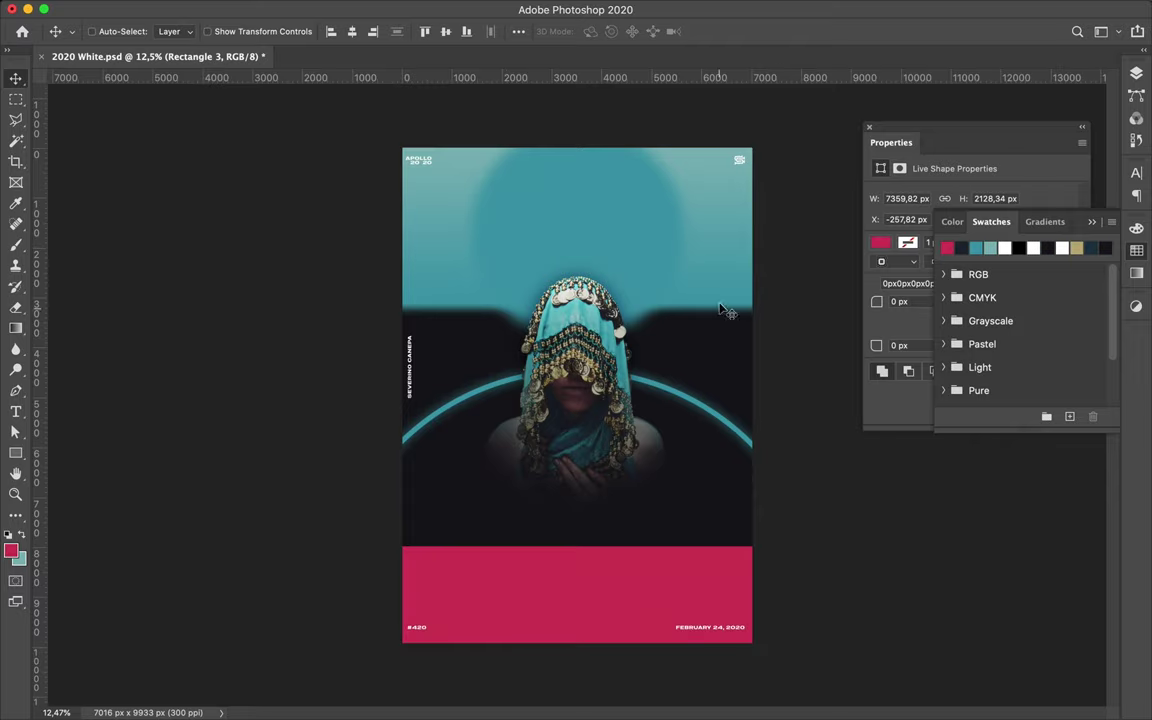
Draw a small second rectangle and set its blend mode to Exclusion
{"action": "key", "text": "u"}
{"action": "left_click_drag", "start_coordinate": [723, 320], "coordinate": [723, 320]}
{"action": "key", "text": "v"}
{"action": "key", "text": "F7"}
{"action": "left_click", "coordinate": [985, 115]}
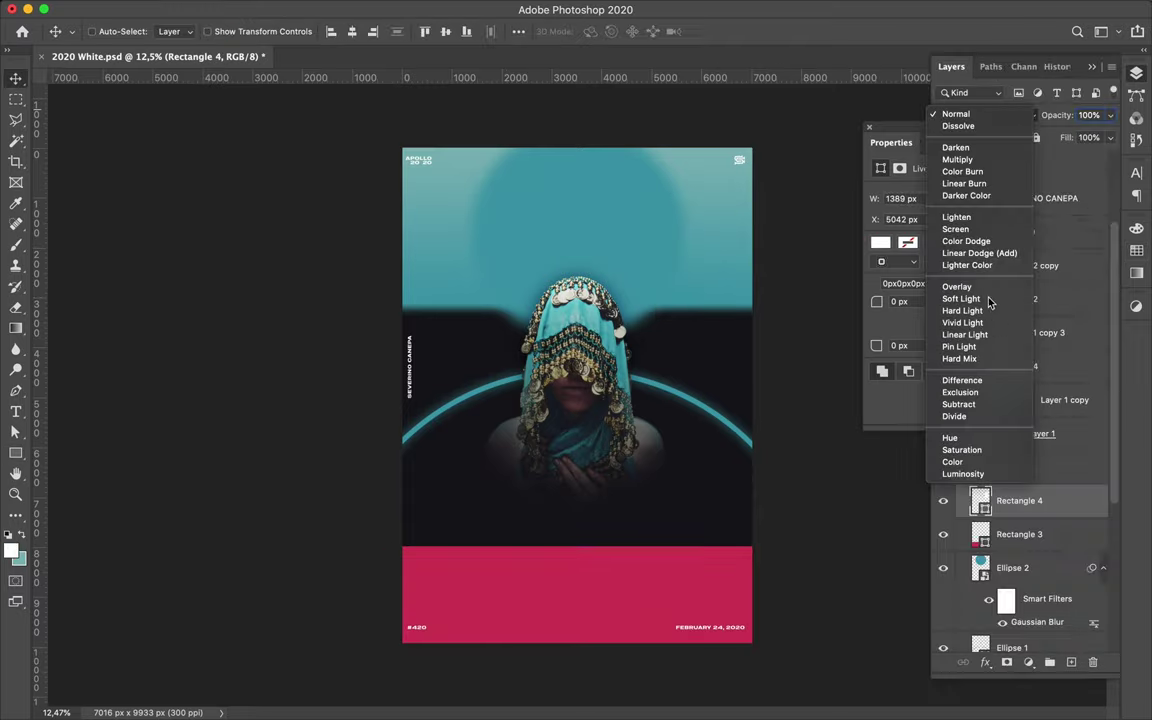
{"action": "left_click", "coordinate": [975, 393]}
Sample the muted red from the swatch rectangle and fill the bottom band with it
{"action": "key", "text": "i"}
{"action": "left_click", "coordinate": [665, 240]}
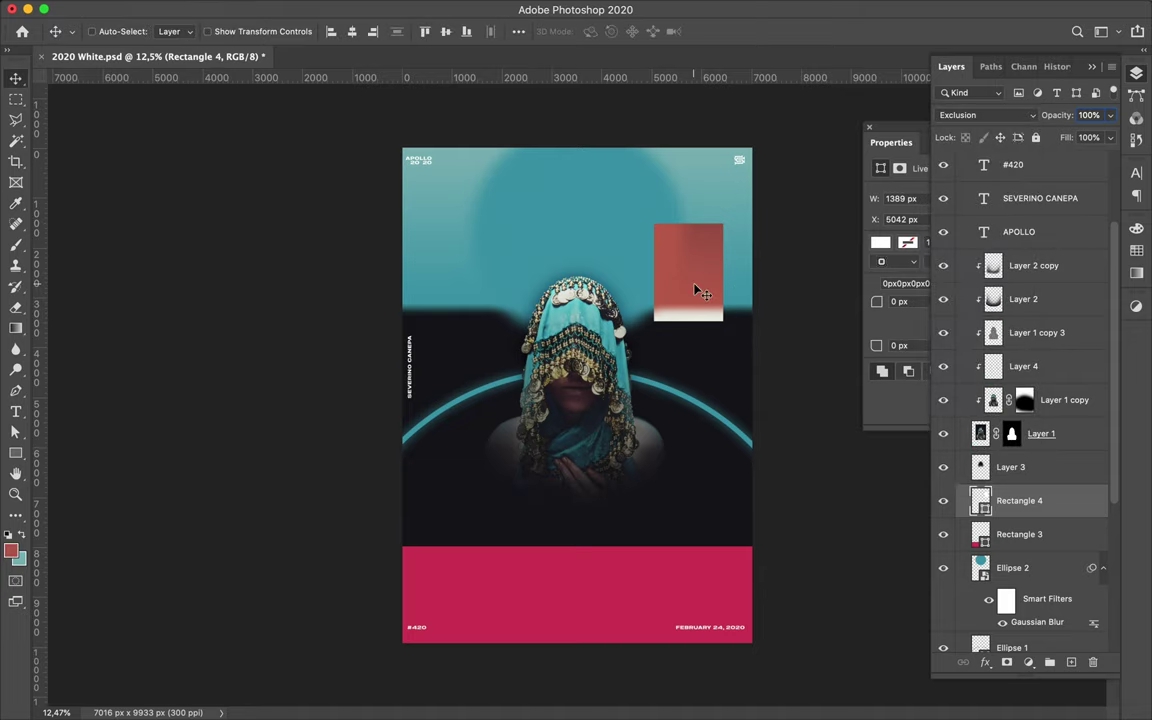
{"action": "key", "text": "BackSpace"}
{"action": "key", "text": "a"}
{"action": "left_click", "coordinate": [245, 32]}
{"action": "left_click", "coordinate": [137, 117]}
{"action": "key", "text": "Return"}
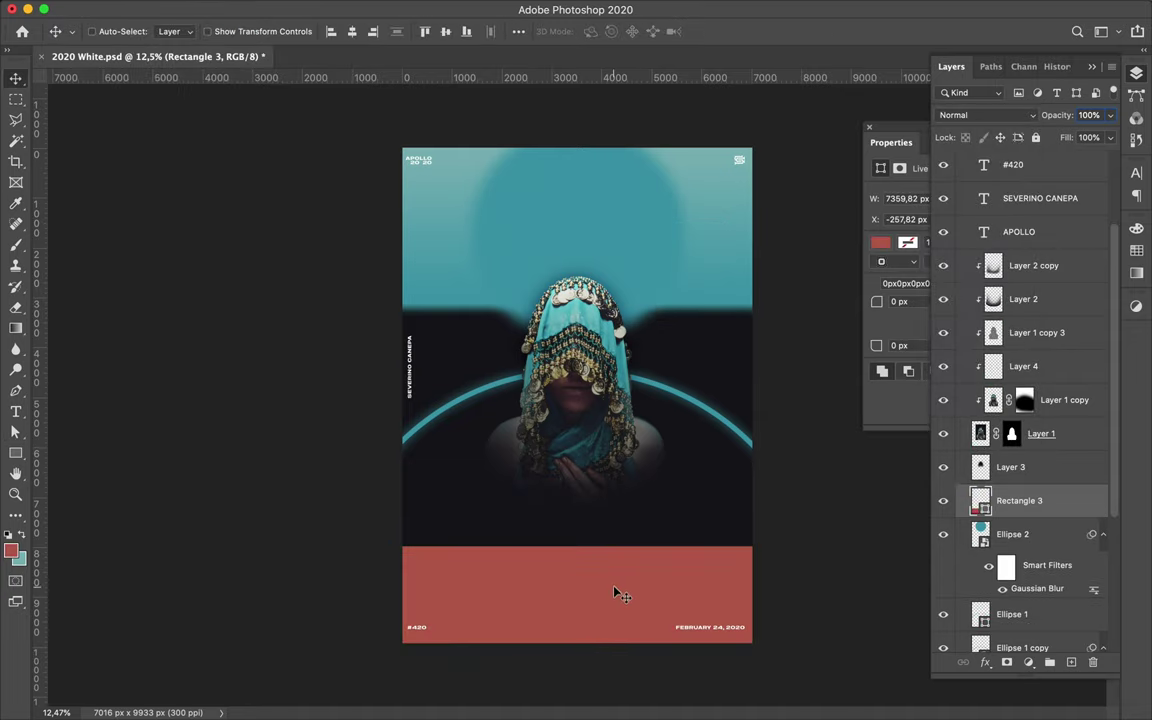
Try a taller duplicate of the red band, then undo it and fit the poster to the window
{"action": "key", "text": "ctrl+j"}
{"action": "left_click_drag", "start_coordinate": [1010, 470], "coordinate": [1010, 455]}
{"action": "key", "text": "ctrl+t"}
{"action": "left_click_drag", "start_coordinate": [573, 546], "coordinate": [578, 480]}
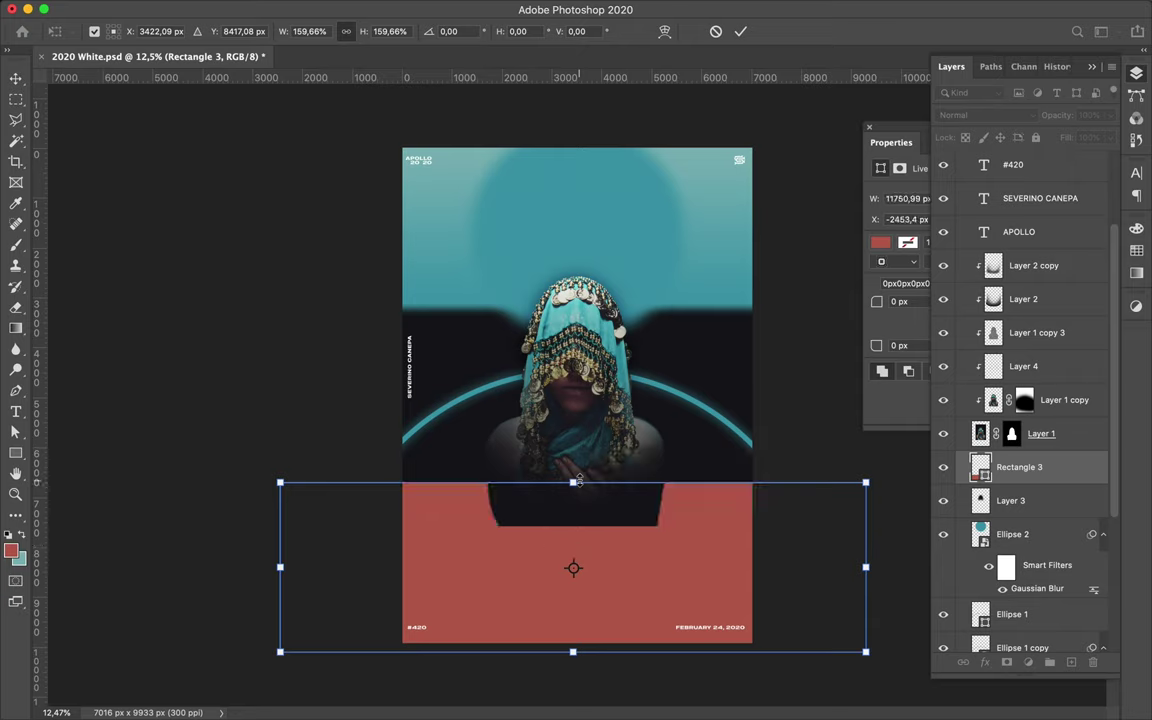
{"action": "key", "text": "Return"}
{"action": "key", "text": "ctrl+z"}
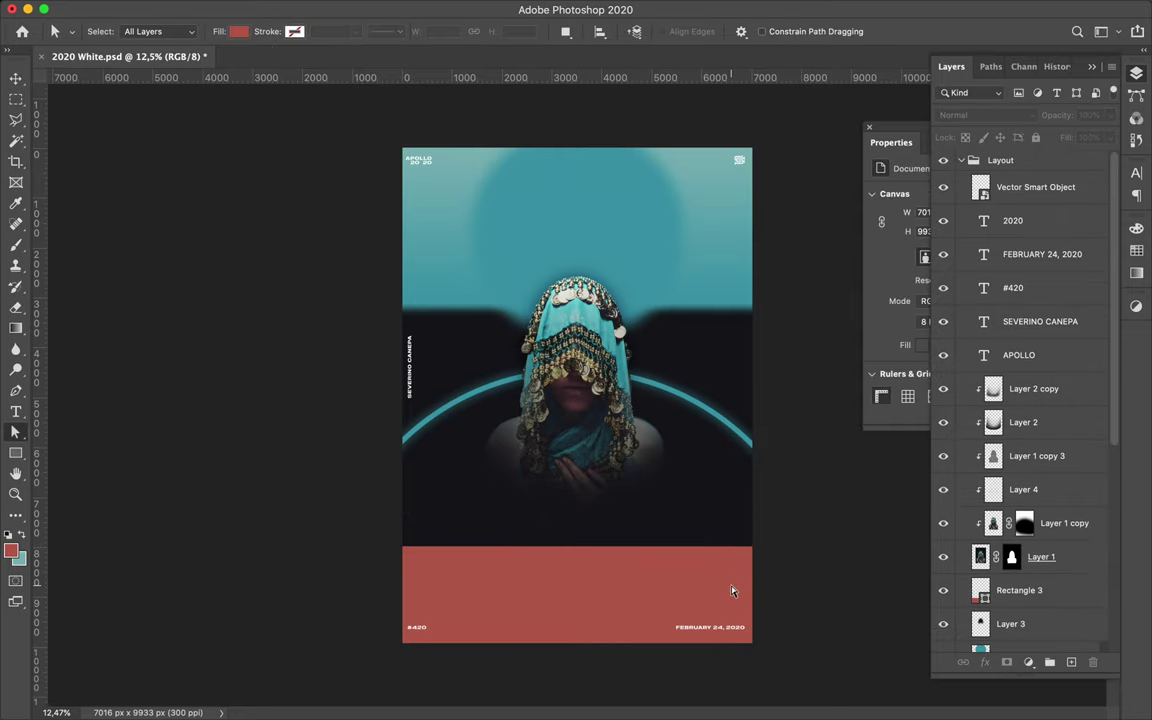
{"action": "key", "text": "ctrl+0"}
Thin the red bottom band by lowering its top edge with Free Transform
{"action": "key", "text": "v"}
{"action": "key", "text": "ctrl+t"}
{"action": "left_click_drag", "start_coordinate": [572, 577], "coordinate": [572, 653]}
{"action": "key", "text": "Return"}
Draw small red dots on the poster with the Ellipse tool
{"action": "key", "text": "u"}
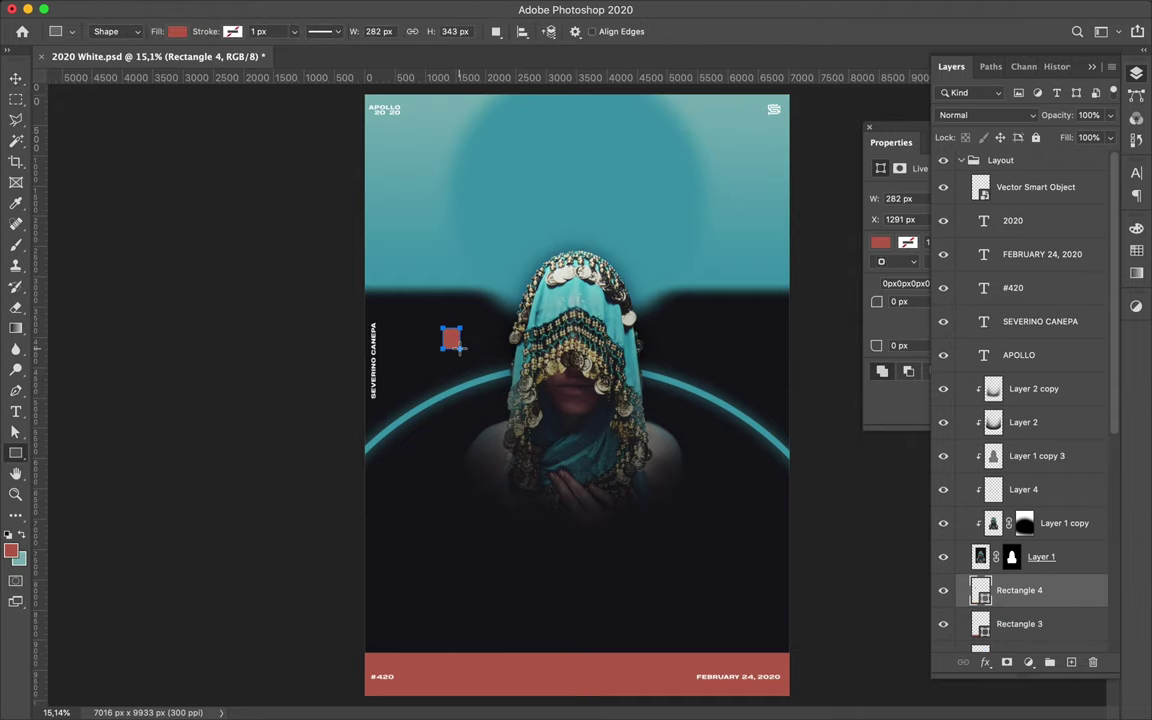
{"action": "right_click", "coordinate": [14, 457]}
{"action": "left_click", "coordinate": [70, 440]}
{"action": "mouse_move", "coordinate": [417, 319]}
{"action": "left_mouse_down"}
{"action": "mouse_move", "coordinate": [720, 172]}
{"action": "mouse_move", "coordinate": [742, 192]}
{"action": "left_mouse_up"}
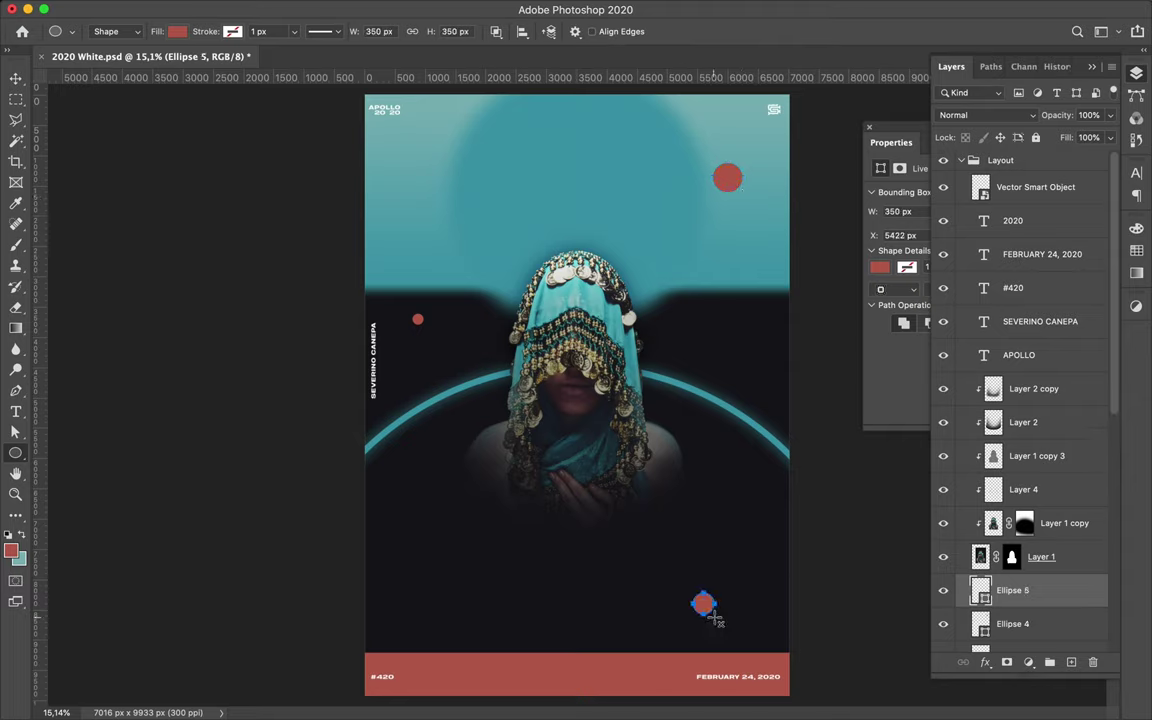
{"action": "left_click_drag", "start_coordinate": [419, 520], "coordinate": [431, 532]}
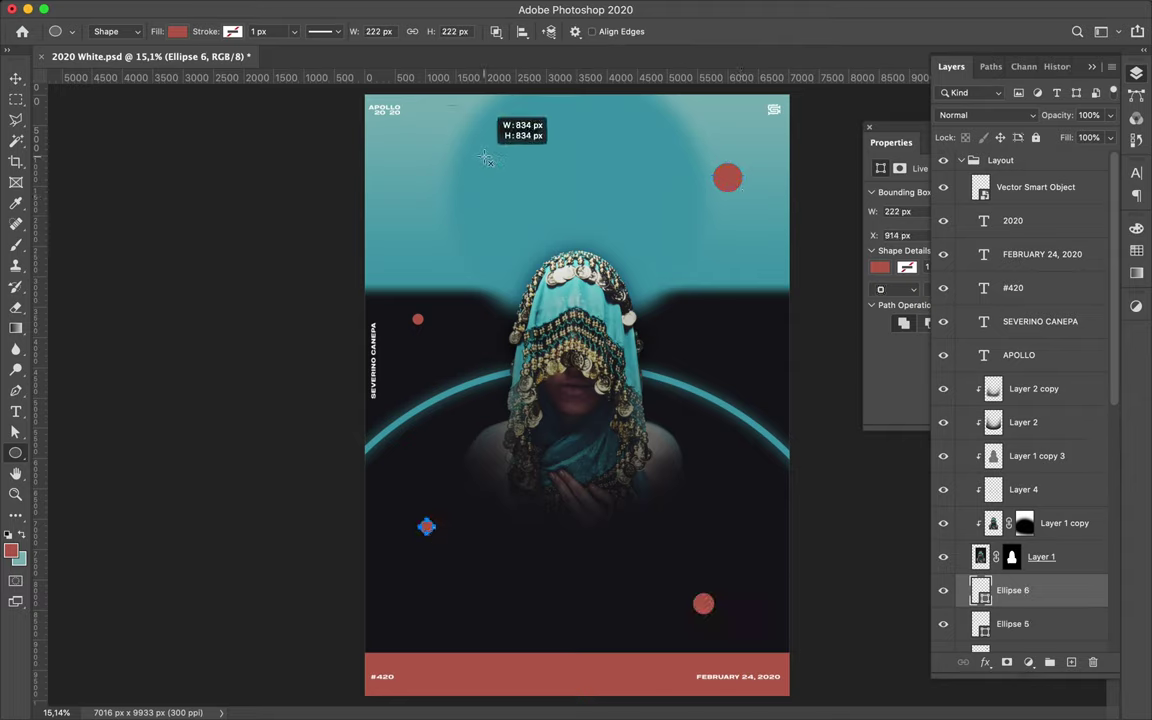
{"action": "key", "text": "ctrl+shift+alt+n"}
Draw a large red-filled circle and tuck it behind the blurred halo
{"action": "left_click_drag", "start_coordinate": [483, 142], "coordinate": [462, 161]}
{"action": "left_click", "coordinate": [177, 31]}
{"action": "left_click", "coordinate": [140, 113]}
{"action": "key", "text": "v"}
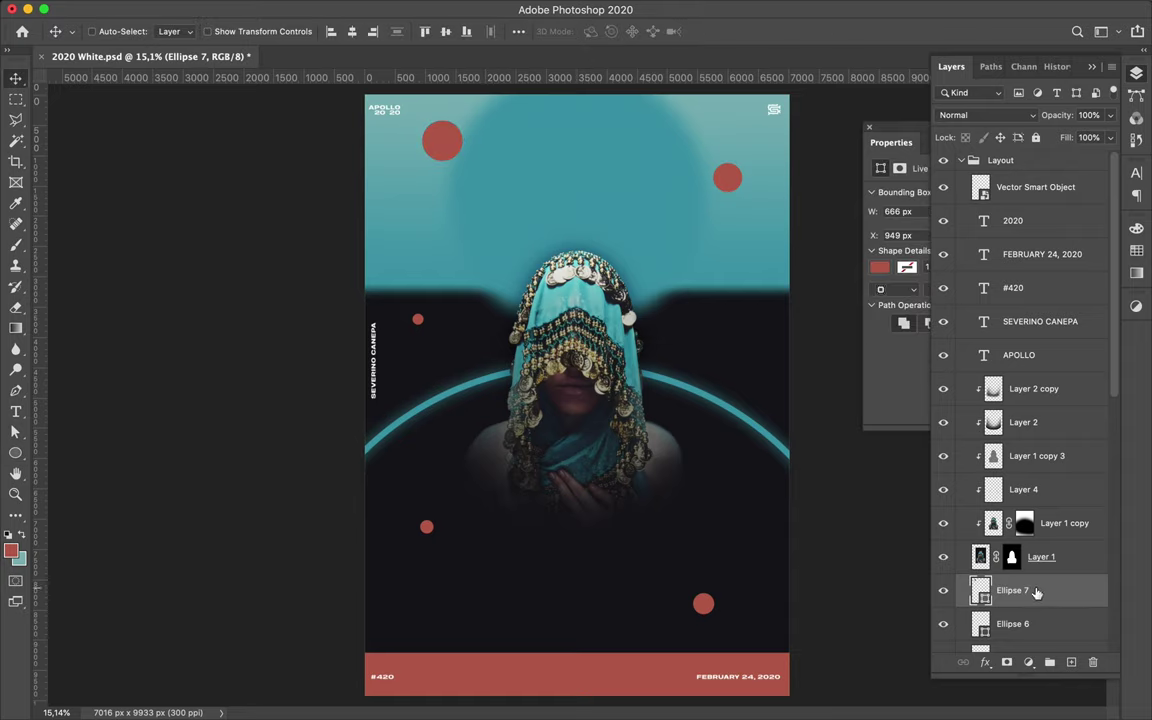
{"action": "left_click_drag", "start_coordinate": [1030, 668], "coordinate": [1010, 517]}
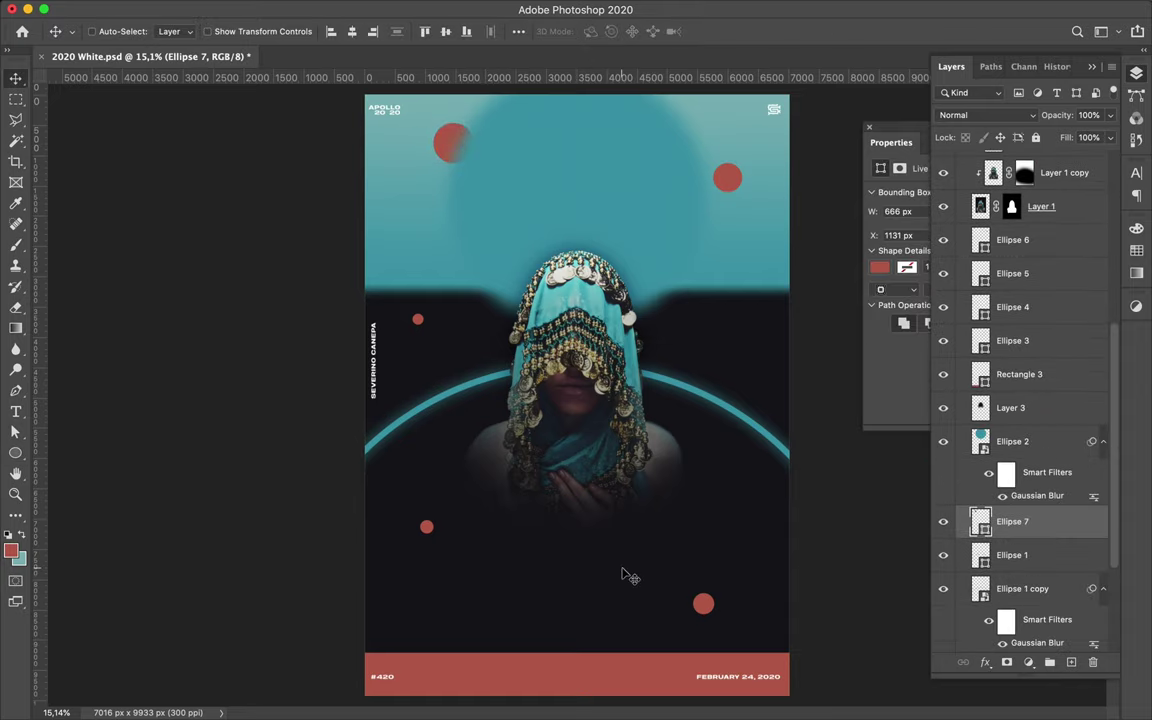
Reposition the small red dots across the poster
{"action": "left_click", "coordinate": [418, 320]}
{"action": "left_click_drag", "start_coordinate": [418, 320], "coordinate": [461, 331]}
{"action": "left_click_drag", "start_coordinate": [426, 526], "coordinate": [389, 513]}
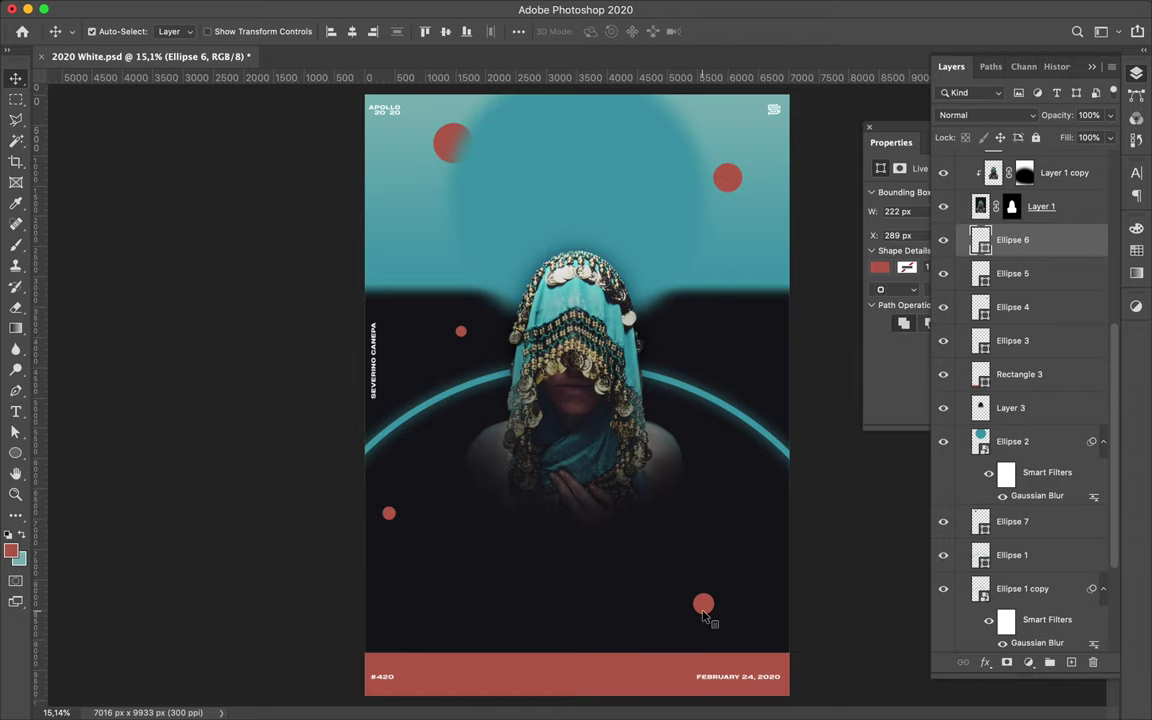
{"action": "left_click_drag", "start_coordinate": [703, 603], "coordinate": [655, 603]}
{"action": "left_click_drag", "start_coordinate": [461, 331], "coordinate": [478, 342]}
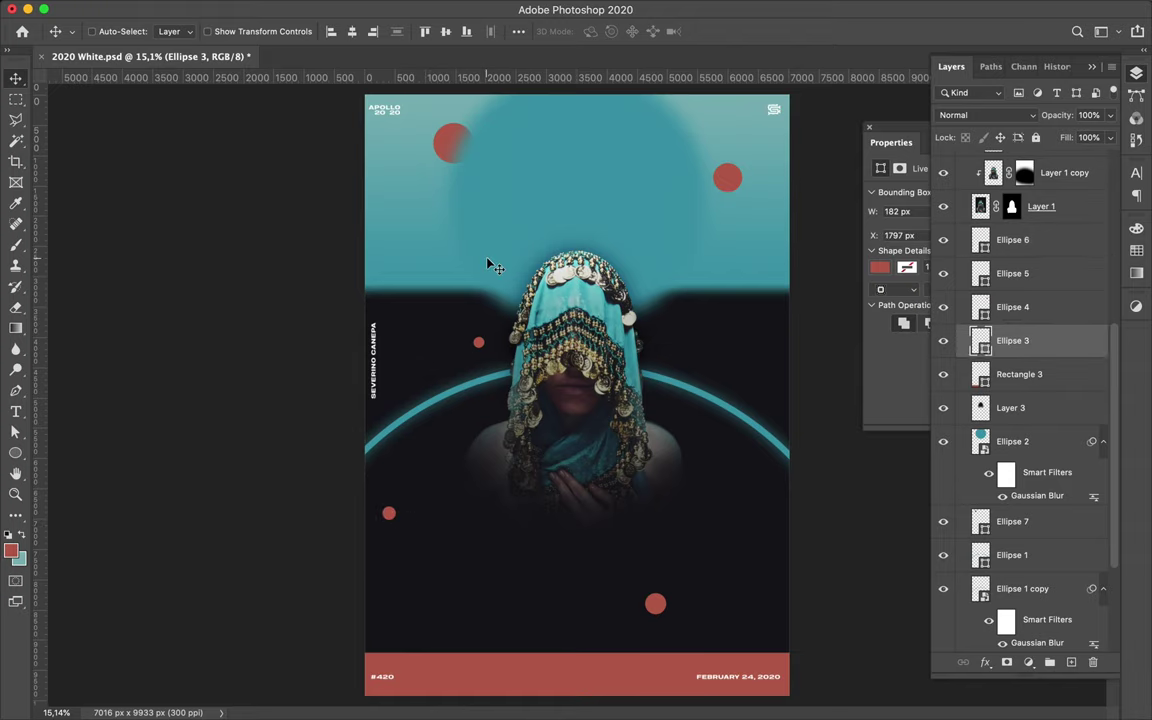
{"action": "left_click", "coordinate": [707, 512]}
Sample the dark background colour and select Layer 2
{"action": "key", "text": "a"}
{"action": "key", "text": "i"}
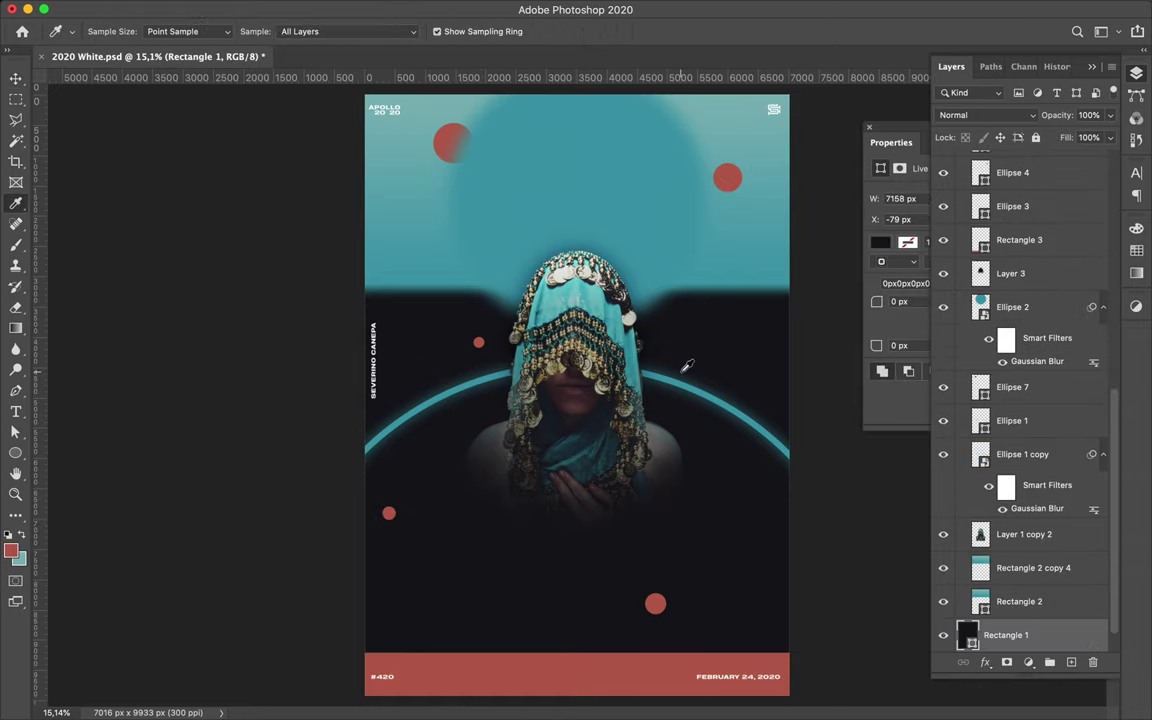
{"action": "left_click", "coordinate": [540, 390]}
{"action": "key", "text": "u"}
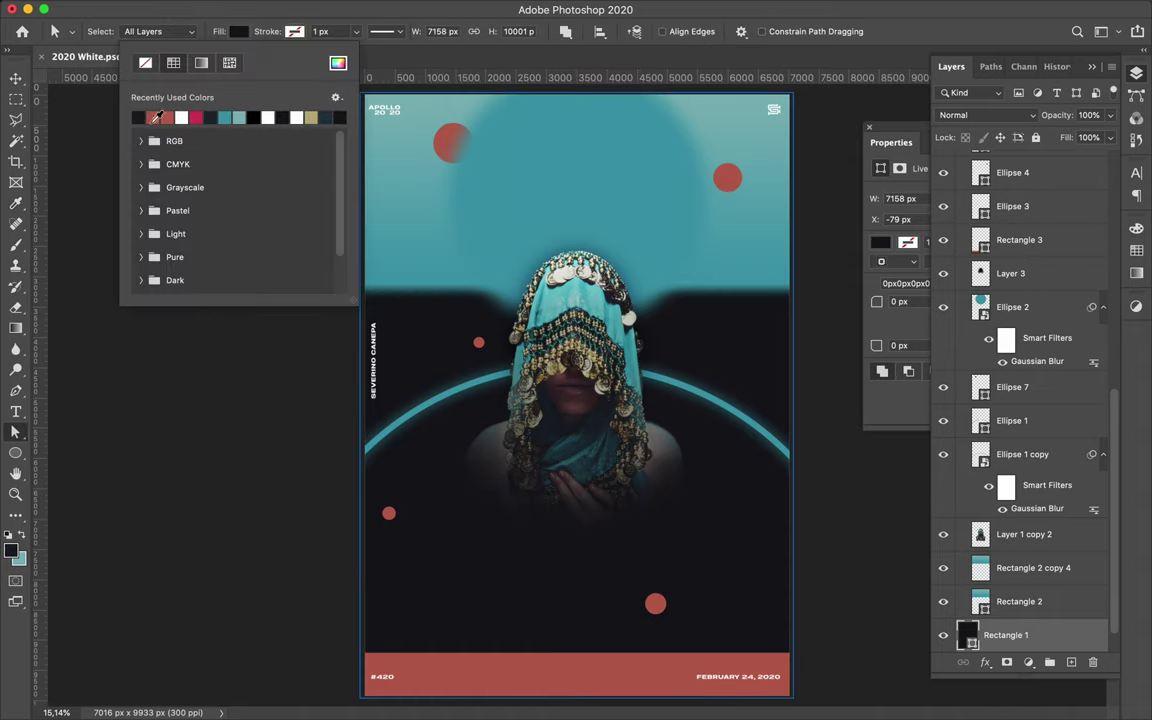
{"action": "key", "text": "v"}
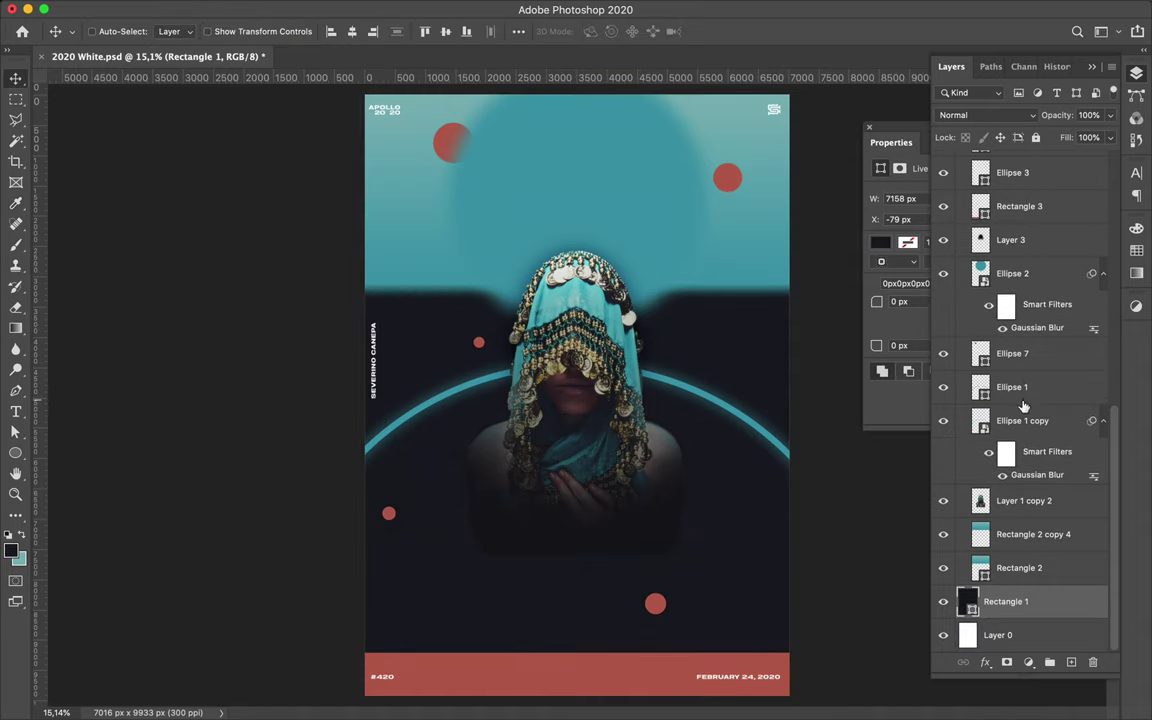
{"action": "left_click", "coordinate": [727, 270]}
Delete the fade layers Layer 2 and Layer 2 copy over the woman
{"action": "key", "text": "a"}
{"action": "key", "text": "v"}
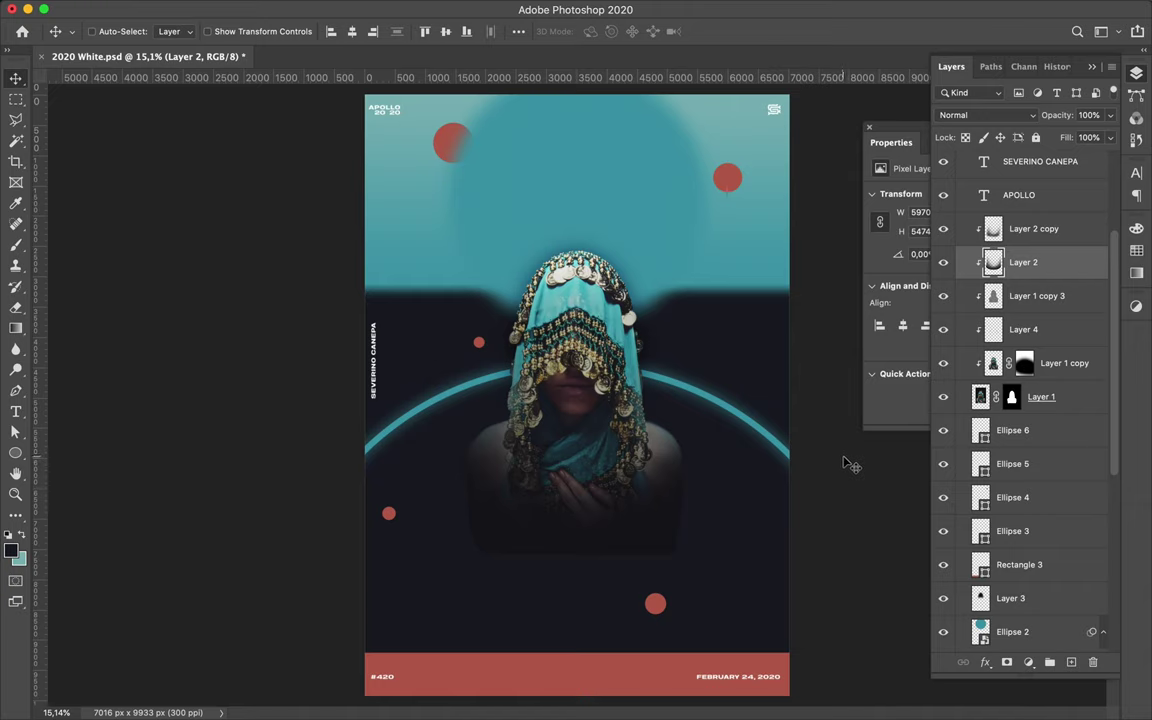
{"action": "key", "text": "alt+shift+bracketright"}
{"action": "key", "text": "Delete"}
Duplicate the red band and move the copy up to sit below the hands
{"action": "left_click", "coordinate": [610, 663]}
{"action": "key", "text": "ctrl+t"}
{"action": "mouse_move", "coordinate": [571, 652]}
{"action": "left_mouse_down"}
{"action": "mouse_move", "coordinate": [633, 590]}
{"action": "mouse_move", "coordinate": [617, 591]}
{"action": "left_mouse_up"}
{"action": "key", "text": "Return"}
{"action": "key", "text": "ctrl+t"}
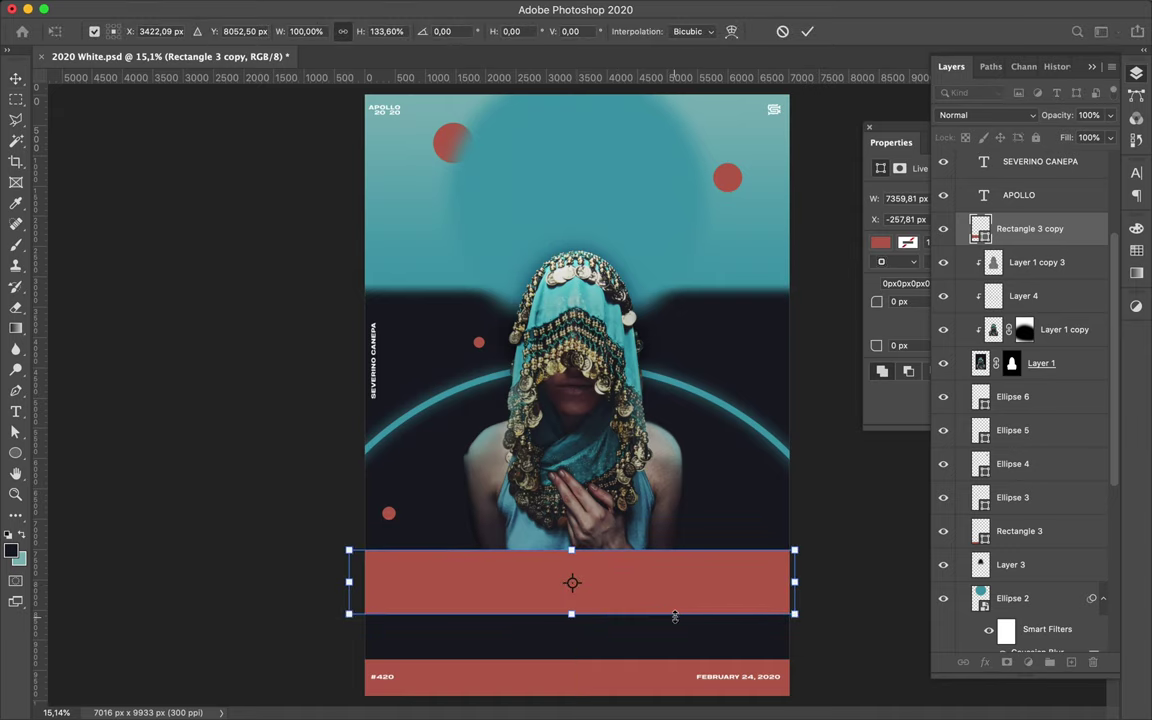
{"action": "key", "text": "Return"}
Move a red dot down and to the right
{"action": "mouse_move", "coordinate": [655, 604]}
{"action": "left_mouse_down"}
{"action": "mouse_move", "coordinate": [690, 624]}
{"action": "mouse_move", "coordinate": [707, 465]}
{"action": "left_mouse_up"}
{"action": "scroll", "coordinate": [657, 622], "scroll_direction": "down", "scroll_amount": 1}
{"action": "scroll", "coordinate": [545, 444], "scroll_direction": "up", "scroll_amount": 3}
{"action": "key", "text": "e"}
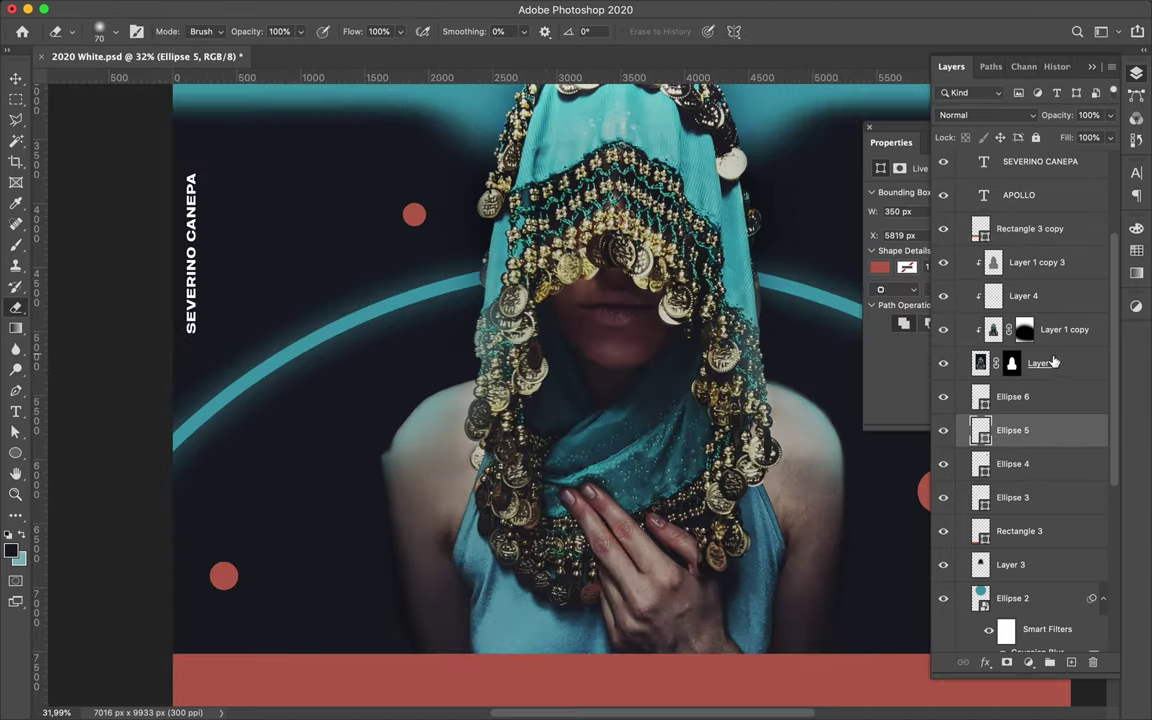
{"action": "left_click", "coordinate": [1012, 363]}
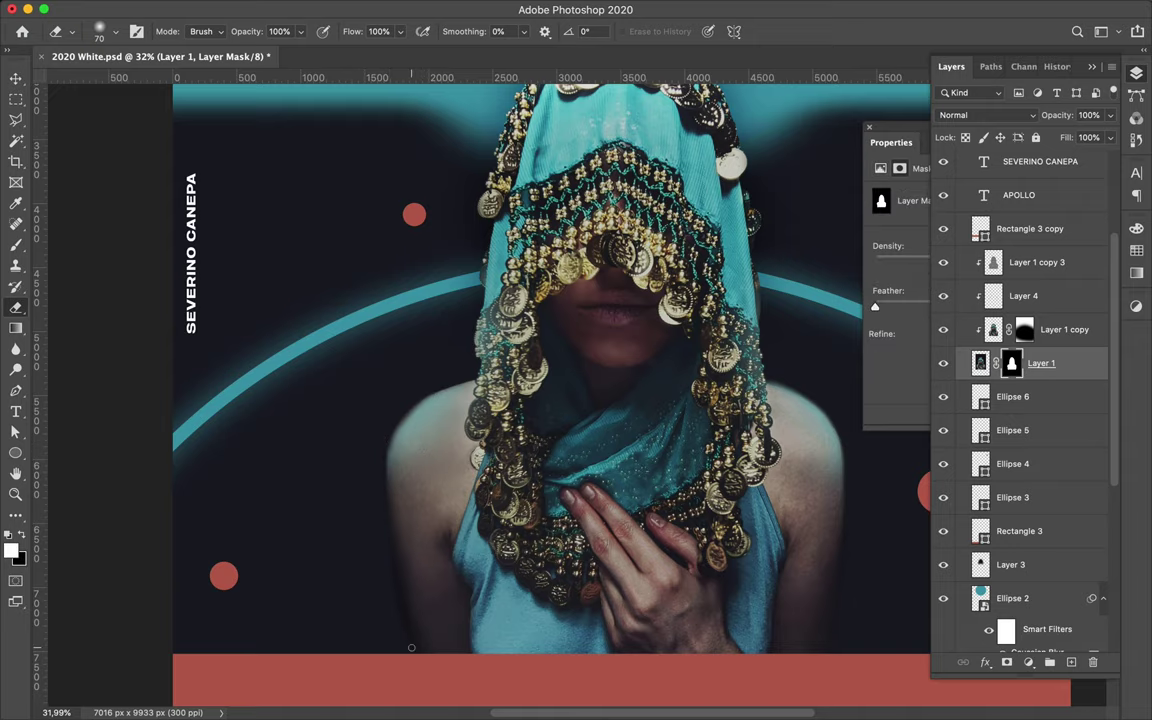
Open Selective Color on the woman's photo layer, Layer 1
{"action": "scroll", "coordinate": [386, 549], "scroll_direction": "down", "scroll_amount": 3}
{"action": "scroll", "coordinate": [561, 470], "scroll_direction": "up", "scroll_amount": 3}
{"action": "key", "text": "a"}
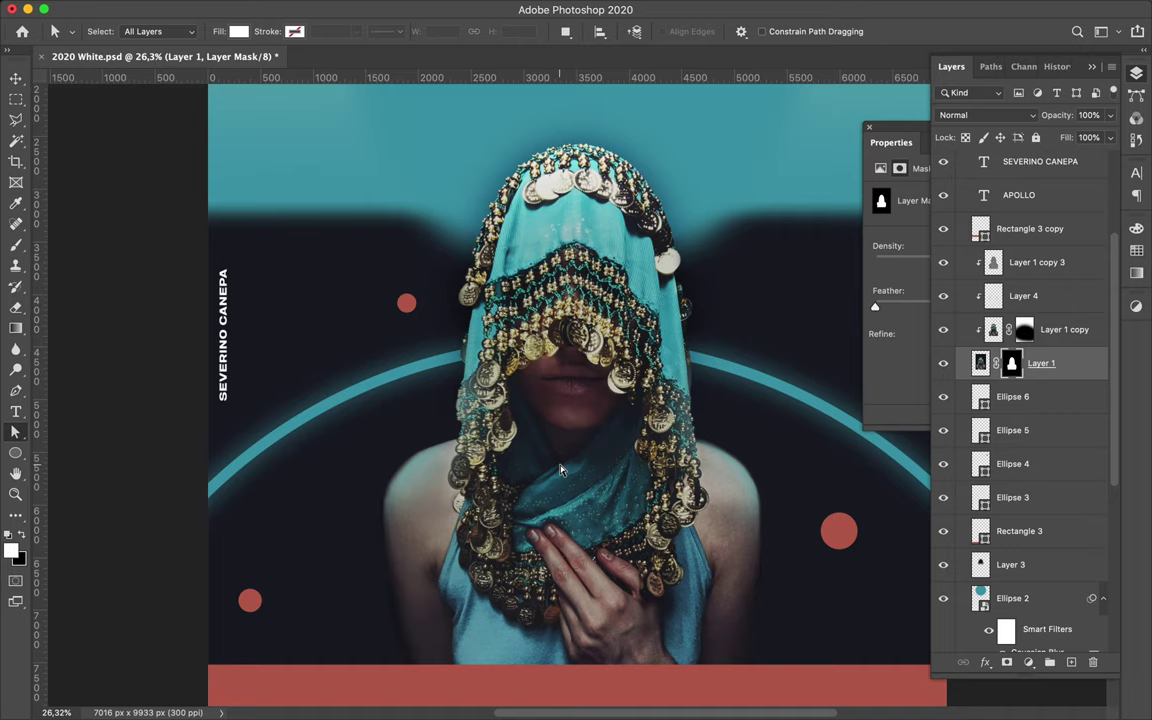
{"action": "left_click", "coordinate": [979, 365]}
{"action": "left_click", "coordinate": [287, 8]}
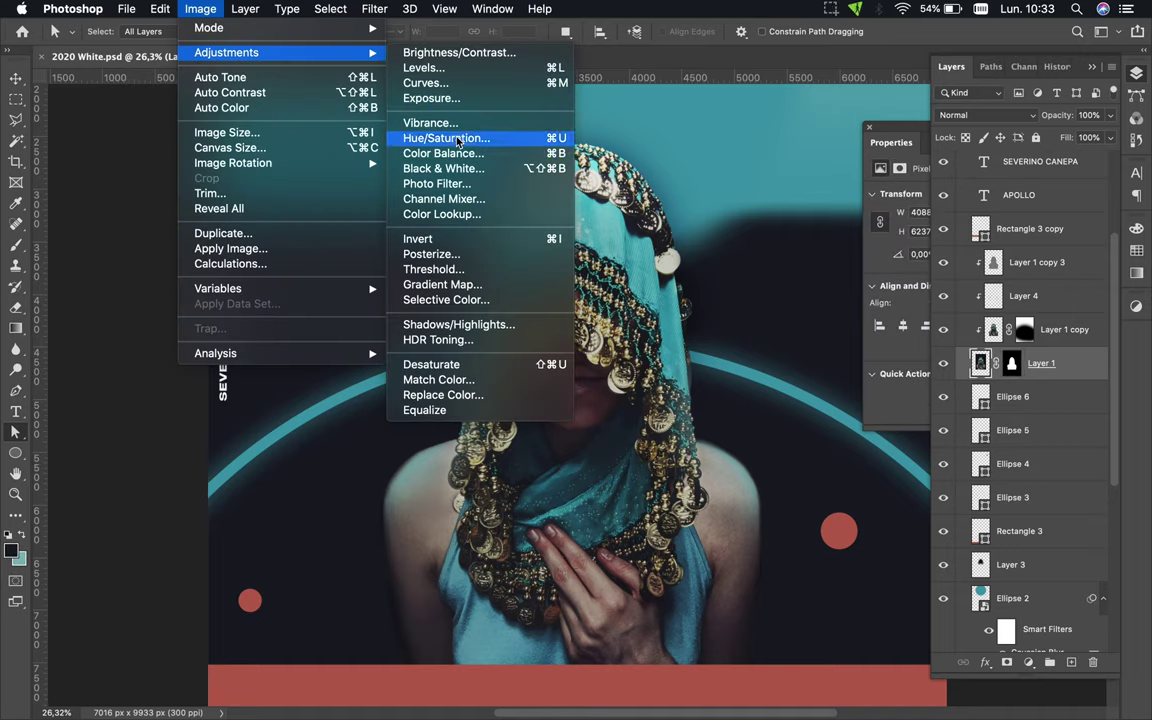
{"action": "left_click", "coordinate": [446, 300]}
Set the Blacks to Cyan +22, Yellow −4 and Black +2
{"action": "left_click", "coordinate": [386, 68]}
{"action": "left_click", "coordinate": [322, 212]}
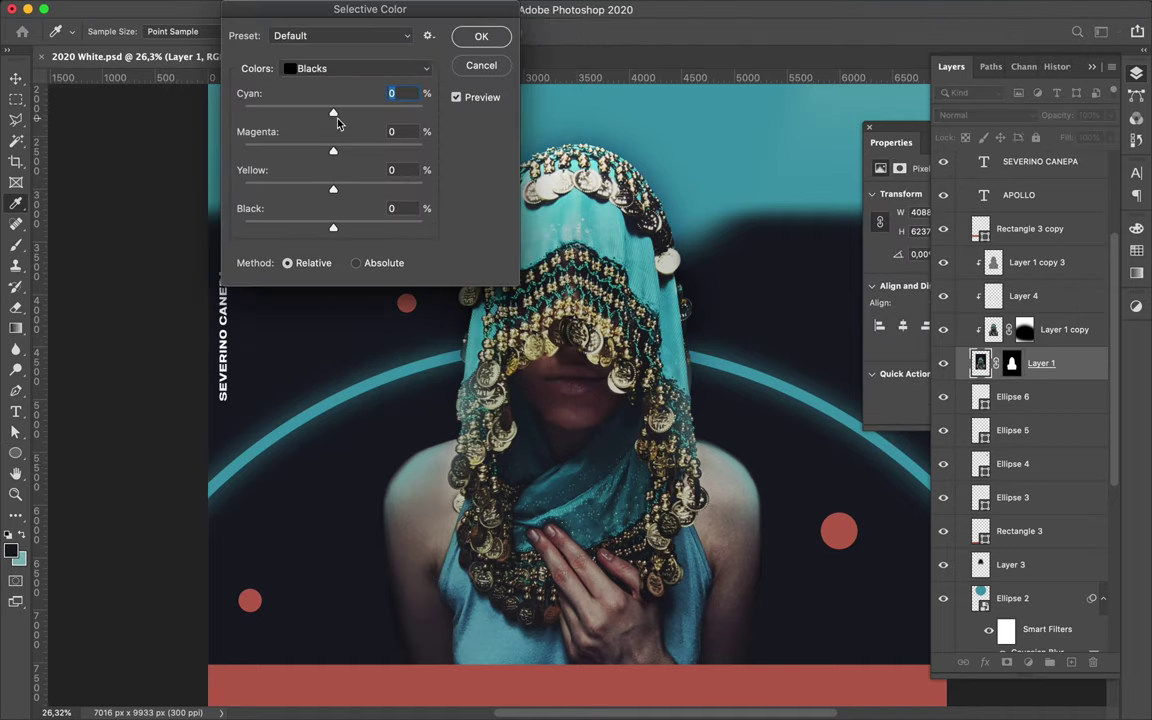
{"action": "mouse_move", "coordinate": [358, 114]}
{"action": "left_mouse_down"}
{"action": "mouse_move", "coordinate": [301, 152]}
{"action": "mouse_move", "coordinate": [338, 150]}
{"action": "left_mouse_up"}
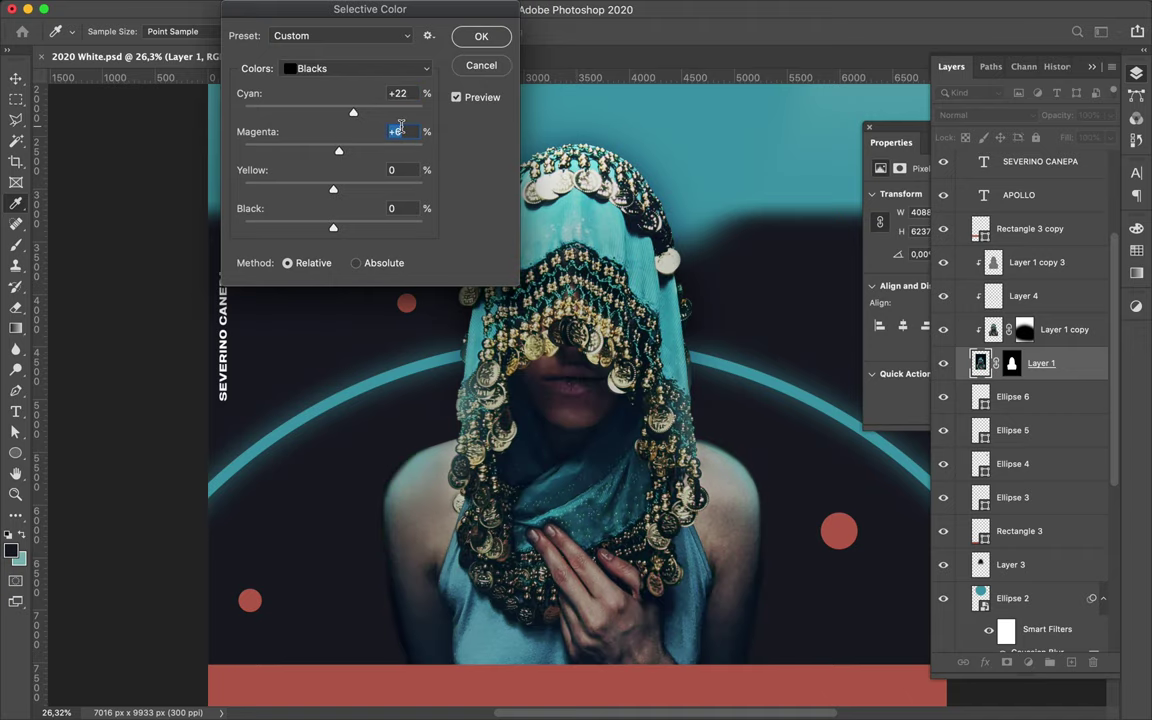
{"action": "mouse_move", "coordinate": [372, 230]}
{"action": "left_mouse_down"}
{"action": "mouse_move", "coordinate": [286, 229]}
{"action": "mouse_move", "coordinate": [336, 230]}
{"action": "left_mouse_up"}
{"action": "left_click", "coordinate": [390, 68]}
{"action": "left_click", "coordinate": [330, 52]}
Apply the Selective Color change and add a new empty layer for painting
{"action": "key", "text": "Return"}
{"action": "scroll", "coordinate": [502, 410], "scroll_direction": "down", "scroll_amount": 5}
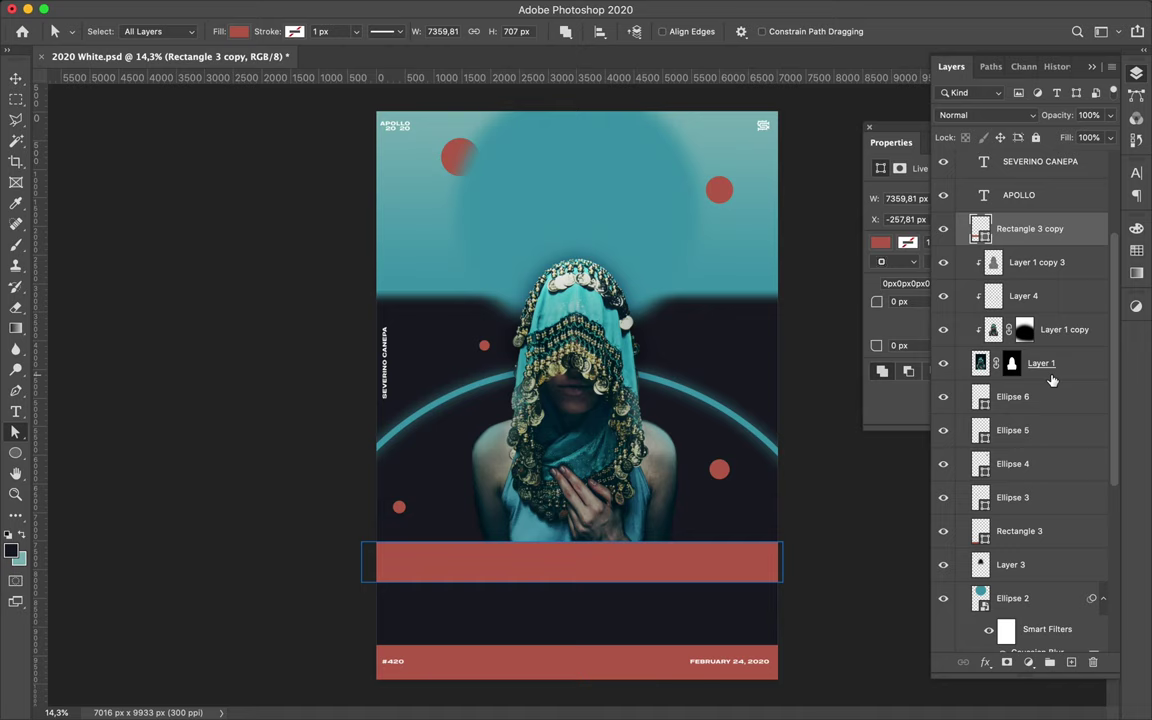
{"action": "left_click", "coordinate": [1071, 662], "text": "ctrl"}
{"action": "key", "text": "b"}
{"action": "key", "text": "i"}
{"action": "key", "text": "e"}
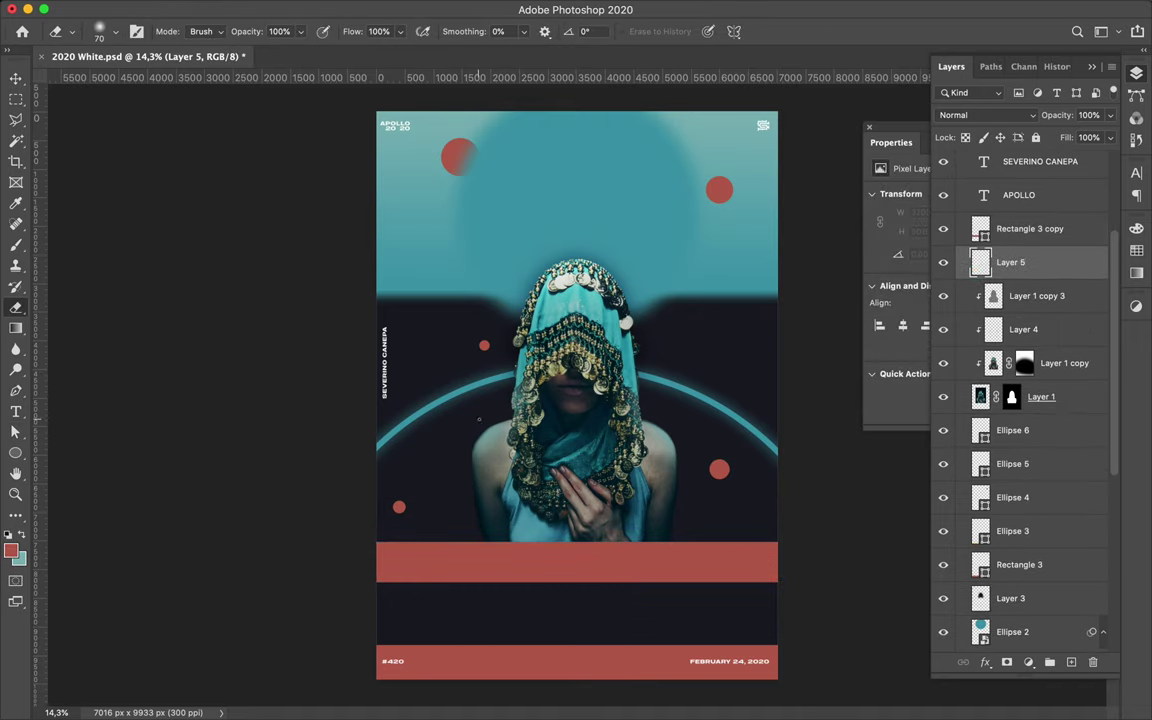
{"action": "key", "text": "b"}
Paint a soft red glow above the red bar, undoing two trial strokes
{"action": "left_click", "coordinate": [484, 345]}
{"action": "left_click", "coordinate": [701, 474]}
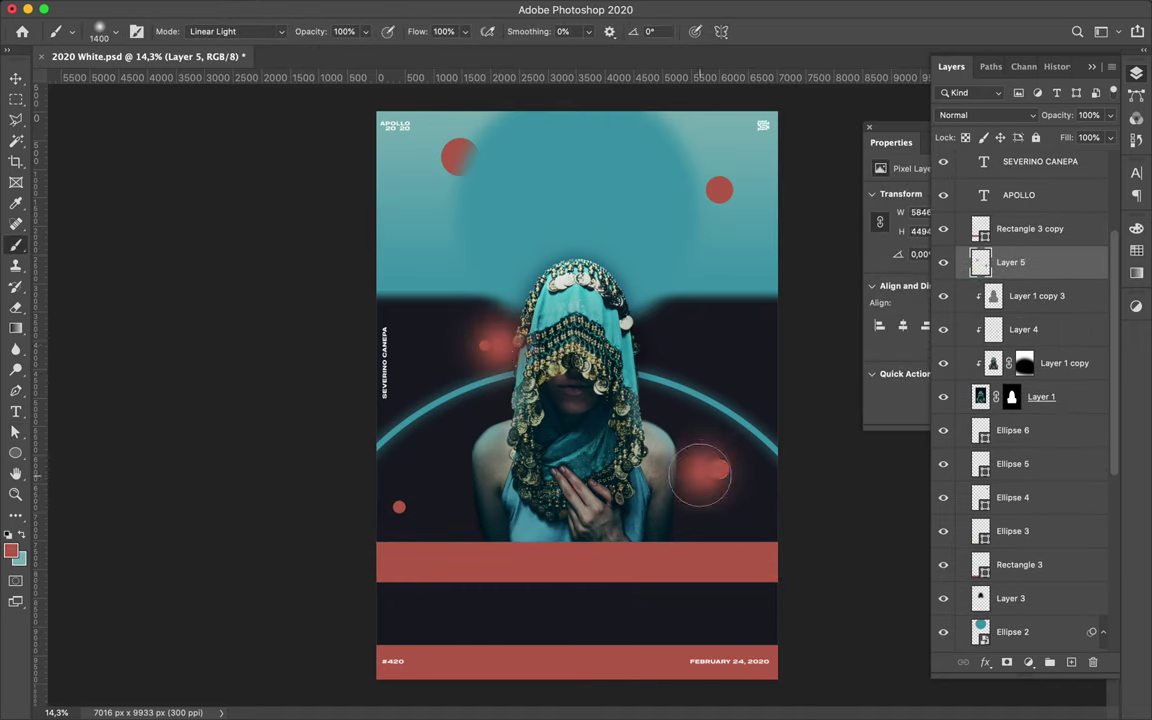
{"action": "mouse_move", "coordinate": [510, 455]}
{"action": "left_mouse_down"}
{"action": "mouse_move", "coordinate": [440, 475]}
{"action": "mouse_move", "coordinate": [610, 470]}
{"action": "left_mouse_up"}
{"action": "key", "text": "ctrl+z"}
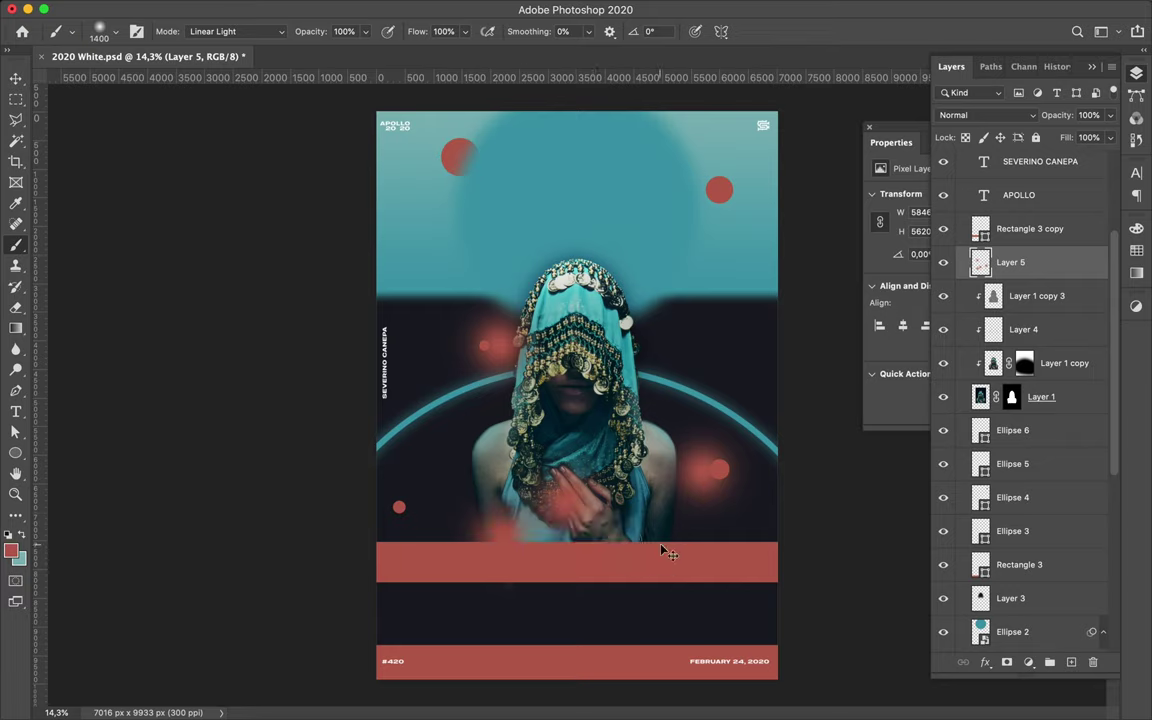
{"action": "key", "text": "ctrl+z"}
{"action": "left_click_drag", "start_coordinate": [470, 530], "coordinate": [620, 525]}
Clip the glow layer to the photo, set Color Dodge, dab the lips, fill 65%
{"action": "left_click_drag", "start_coordinate": [1010, 262], "coordinate": [1010, 346]}
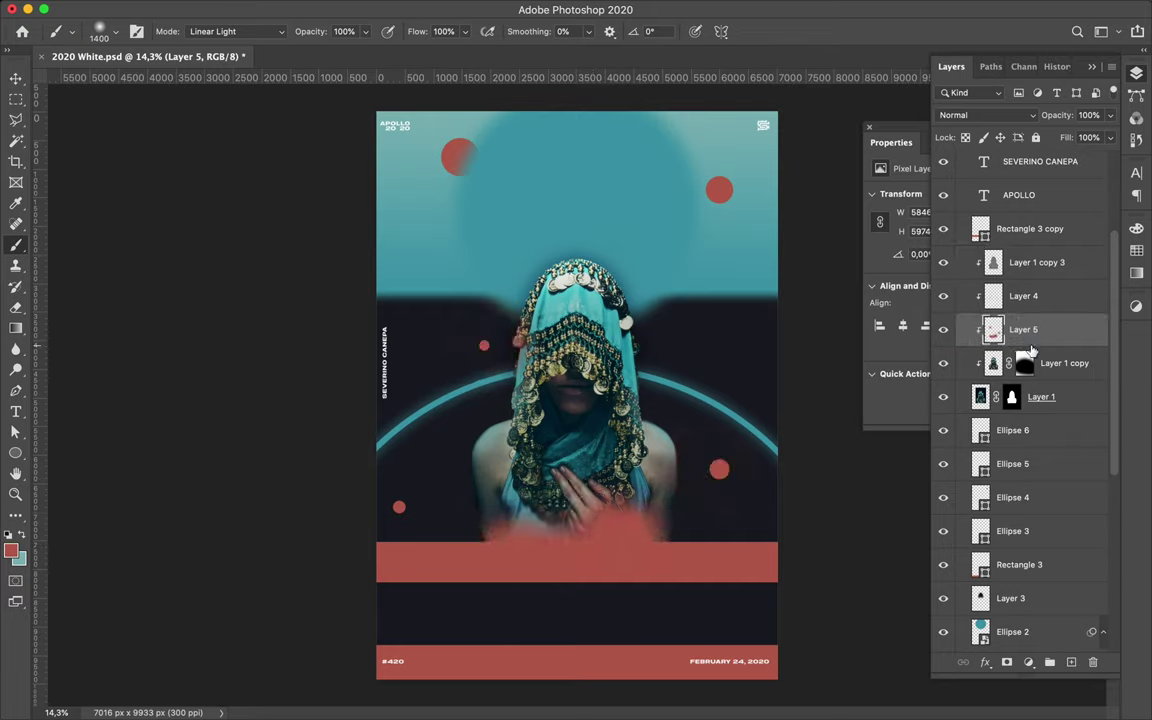
{"action": "left_click", "coordinate": [981, 116]}
{"action": "left_click", "coordinate": [982, 244]}
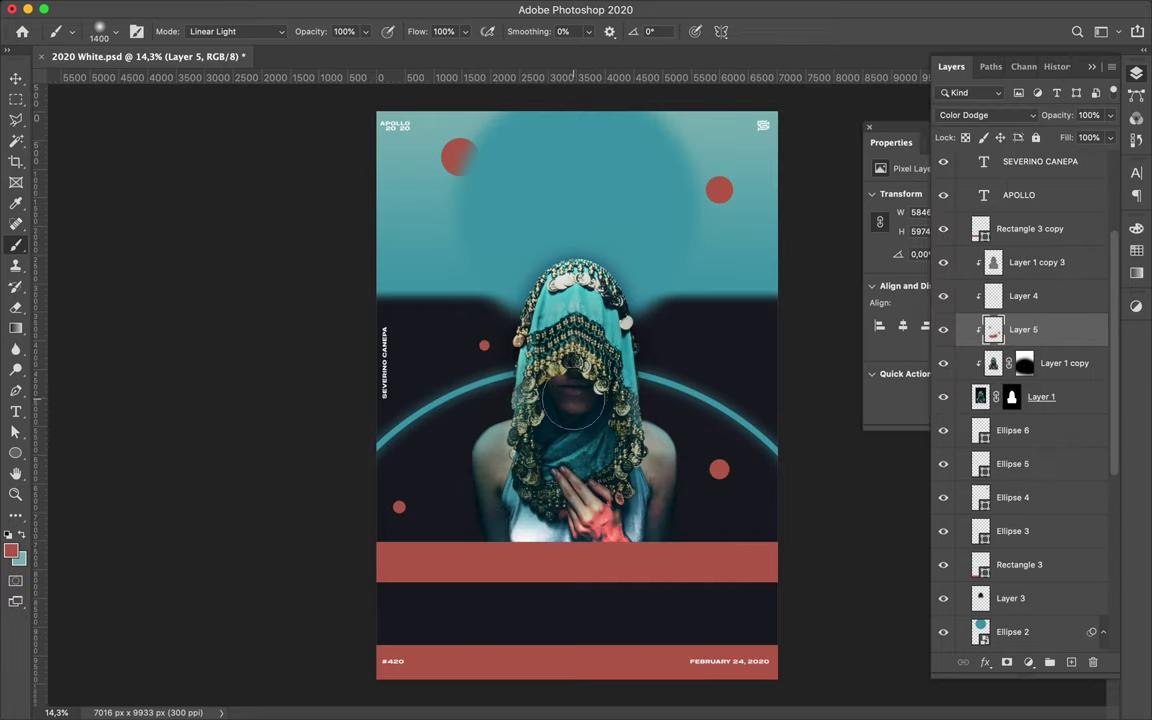
{"action": "left_click", "coordinate": [573, 398]}
{"action": "left_click_drag", "start_coordinate": [1108, 140], "coordinate": [1094, 161]}
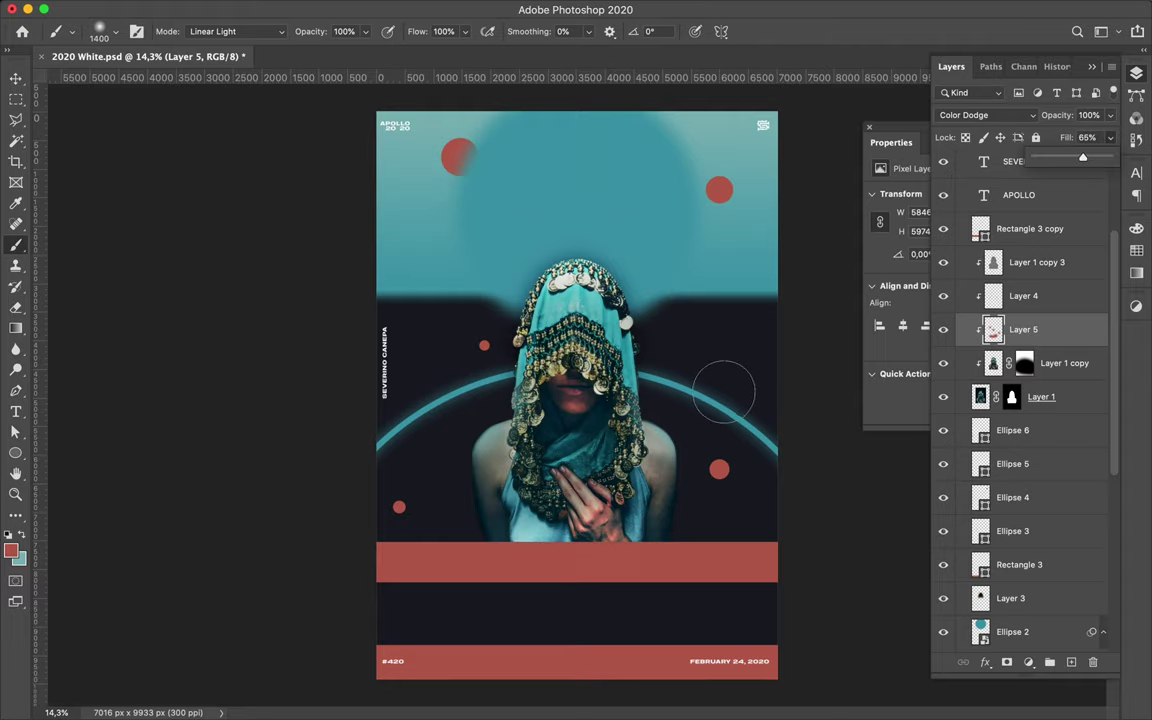
{"action": "key", "text": "v"}
{"action": "scroll", "coordinate": [745, 528], "scroll_direction": "down", "scroll_amount": 1}
{"action": "left_click", "coordinate": [604, 627]}
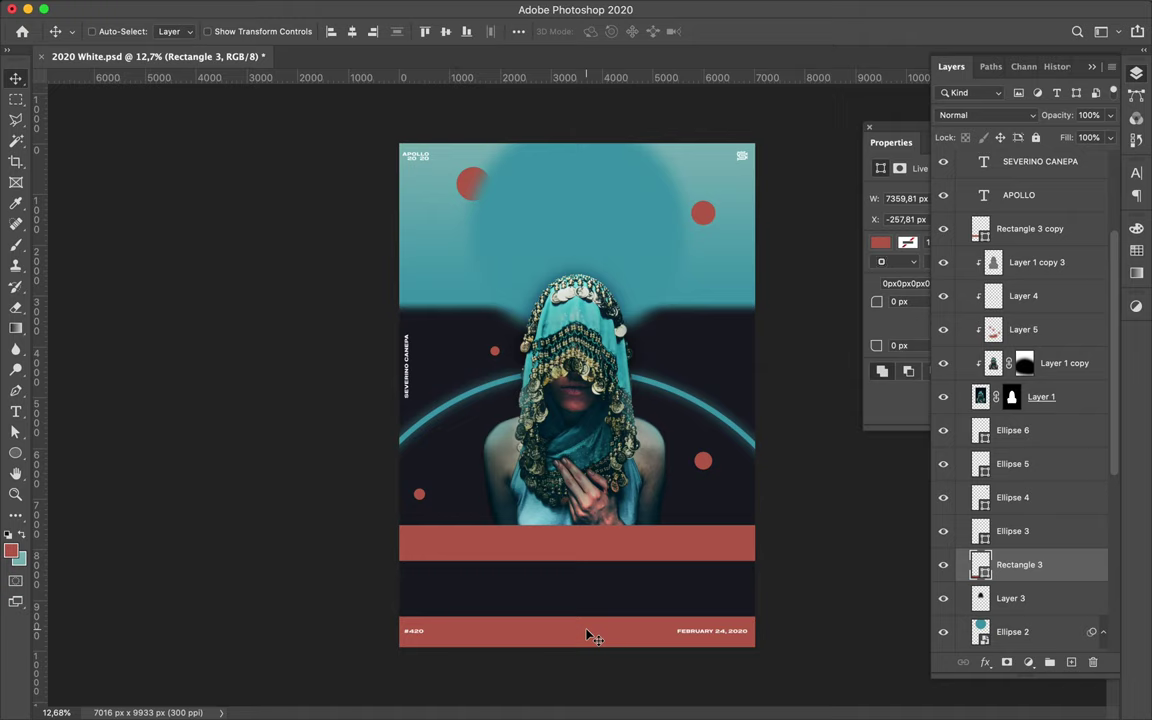
Delete the red bar copy and move the red band down to the poster's bottom edge
{"action": "key", "text": "Delete"}
{"action": "left_click", "coordinate": [607, 543]}
{"action": "key", "text": "Delete"}
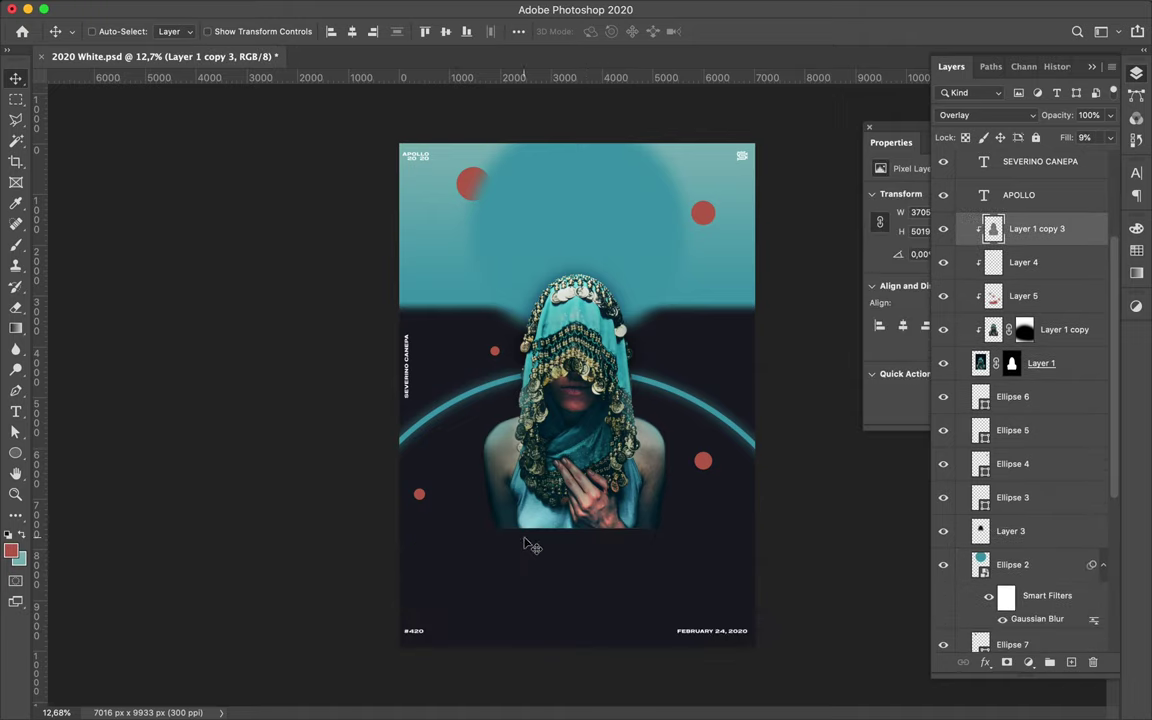
{"action": "key", "text": "u"}
{"action": "left_click_drag", "start_coordinate": [404, 527], "coordinate": [764, 553]}
{"action": "key", "text": "Return"}
{"action": "key", "text": "ctrl+z"}
{"action": "key", "text": "ctrl+z"}
{"action": "key", "text": "v"}
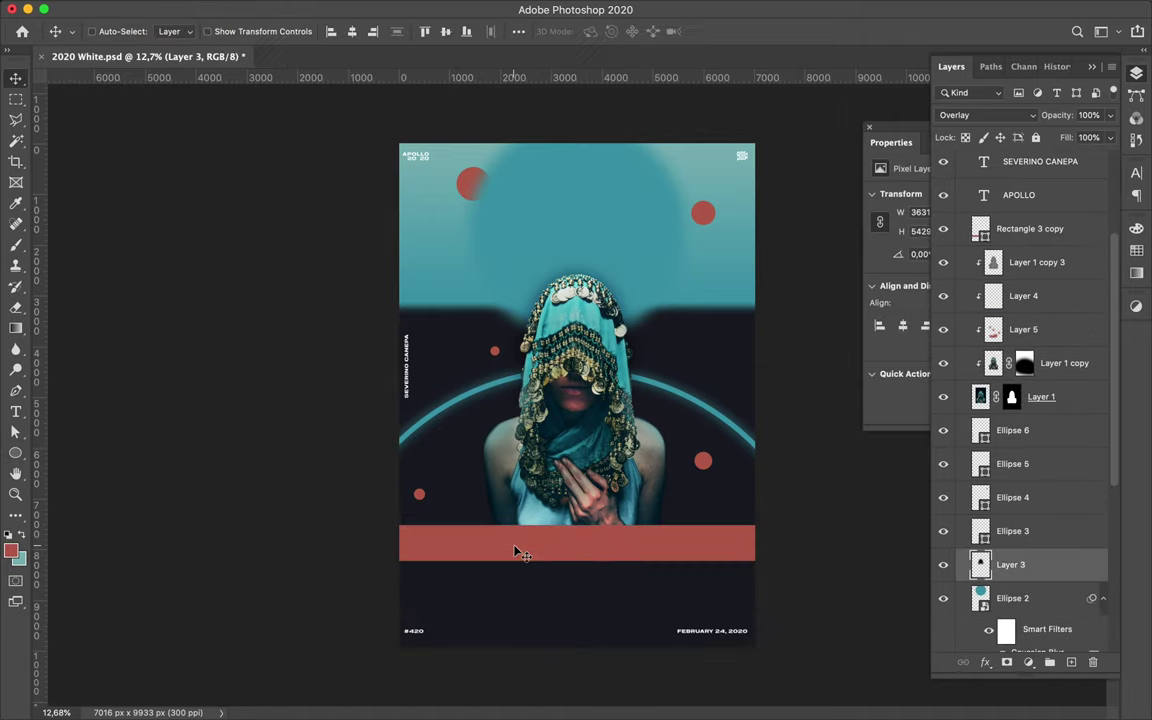
{"action": "left_click_drag", "start_coordinate": [514, 545], "coordinate": [494, 633]}
Draw a rectangle across the poster's lower area with a gradient fill
{"action": "right_click", "coordinate": [15, 453]}
{"action": "left_click", "coordinate": [87, 451]}
{"action": "left_click_drag", "start_coordinate": [391, 519], "coordinate": [779, 553]}
{"action": "left_click", "coordinate": [238, 31]}
{"action": "left_click", "coordinate": [201, 62]}
{"action": "left_click", "coordinate": [161, 165]}
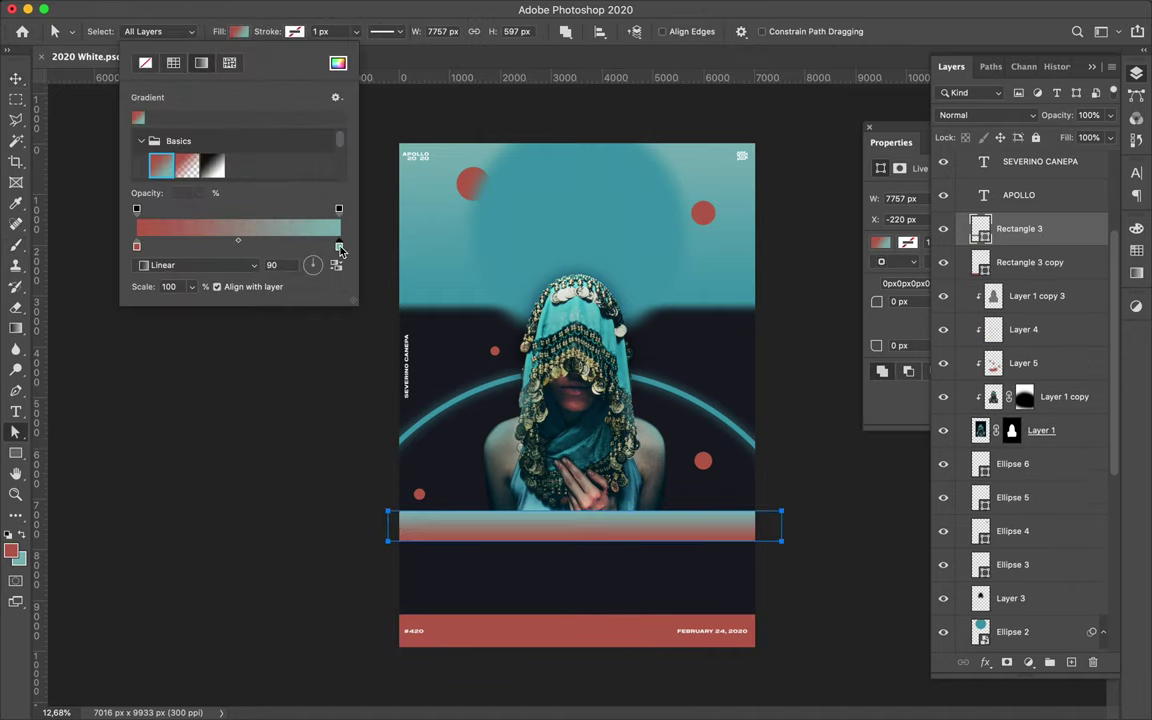
Make both gradient colour stops dark and set one opacity stop to 0%
{"action": "double_click", "coordinate": [338, 246]}
{"action": "key", "text": "Return"}
{"action": "double_click", "coordinate": [136, 246]}
{"action": "key", "text": "Return"}
{"action": "left_click", "coordinate": [338, 209]}
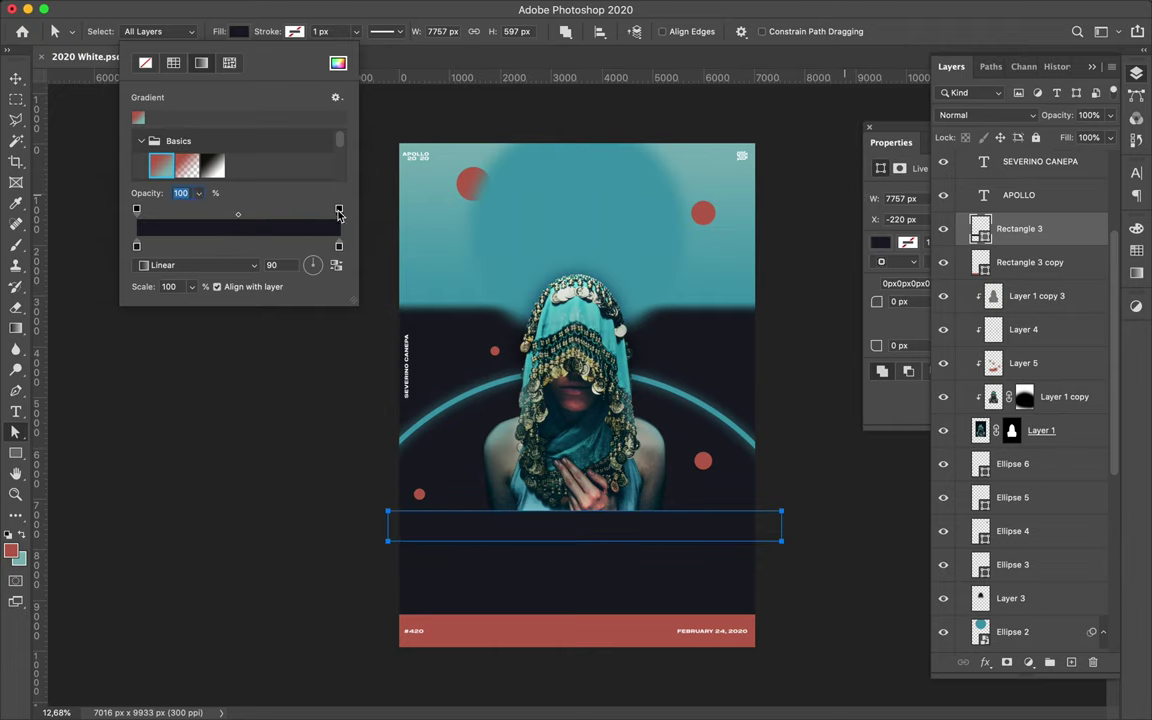
{"action": "left_click_drag", "start_coordinate": [203, 217], "coordinate": [137, 217]}
{"action": "double_click", "coordinate": [136, 228]}
{"action": "key", "text": "Escape"}
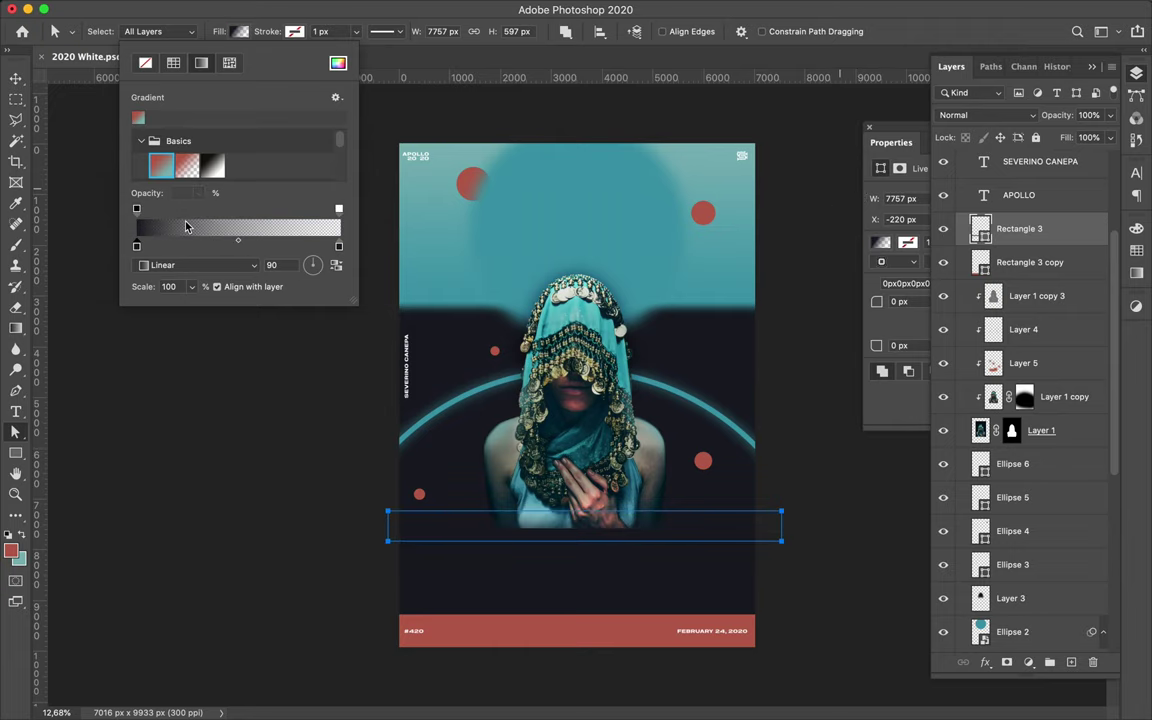
Position the dark fade over the photo's lower edge
{"action": "scroll", "coordinate": [575, 500], "scroll_direction": "up", "scroll_amount": 3}
{"action": "key", "text": "v"}
{"action": "left_click_drag", "start_coordinate": [560, 630], "coordinate": [560, 656]}
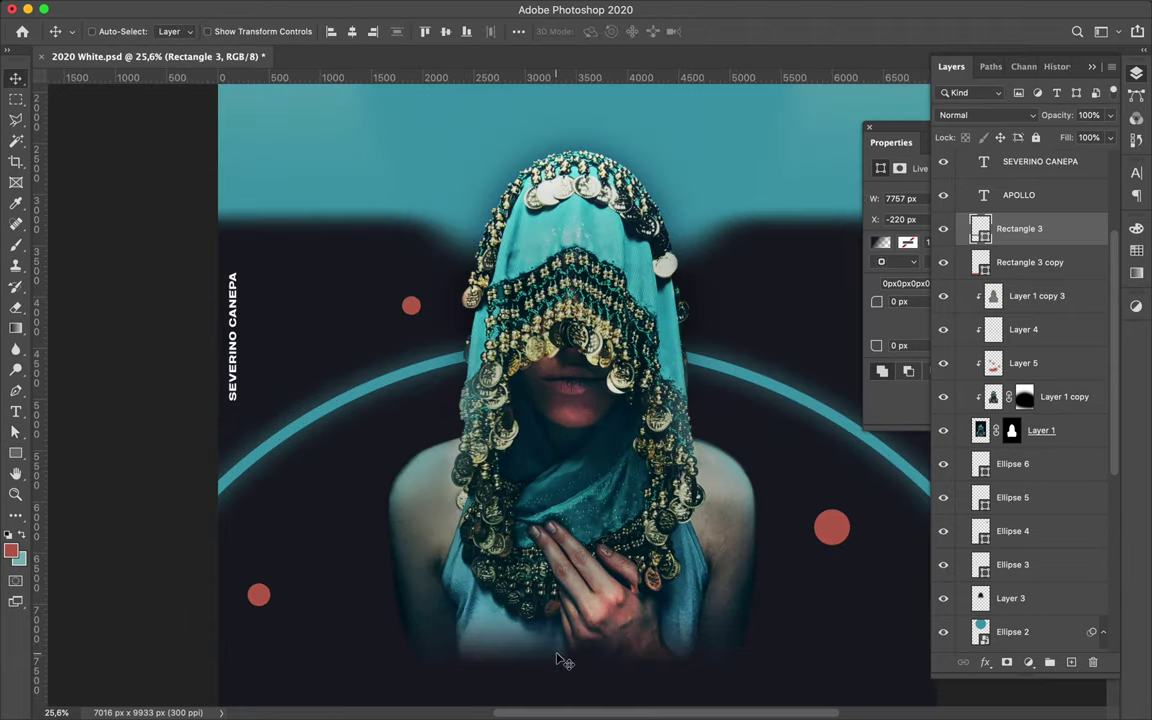
{"action": "scroll", "coordinate": [620, 675], "scroll_direction": "down", "scroll_amount": 2}
{"action": "scroll", "coordinate": [618, 673], "scroll_direction": "down", "scroll_amount": 1}
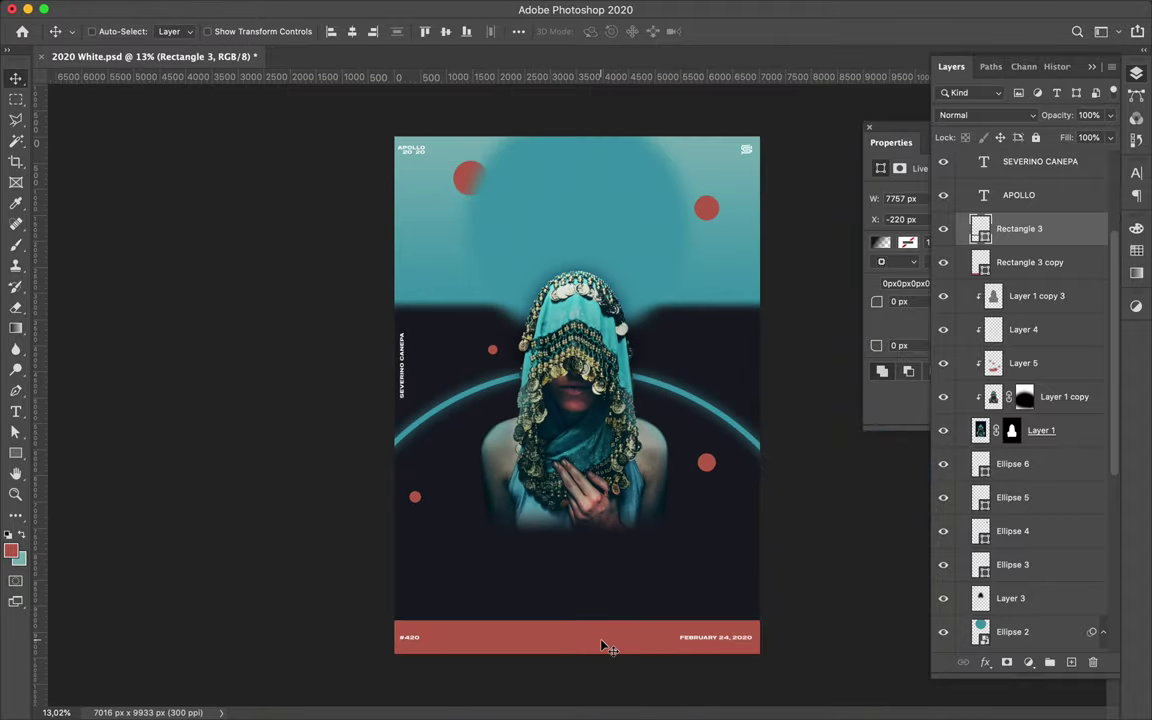
Delete the red bottom bar and move the teal rectangle up to the poster top
{"action": "key", "text": "Delete"}
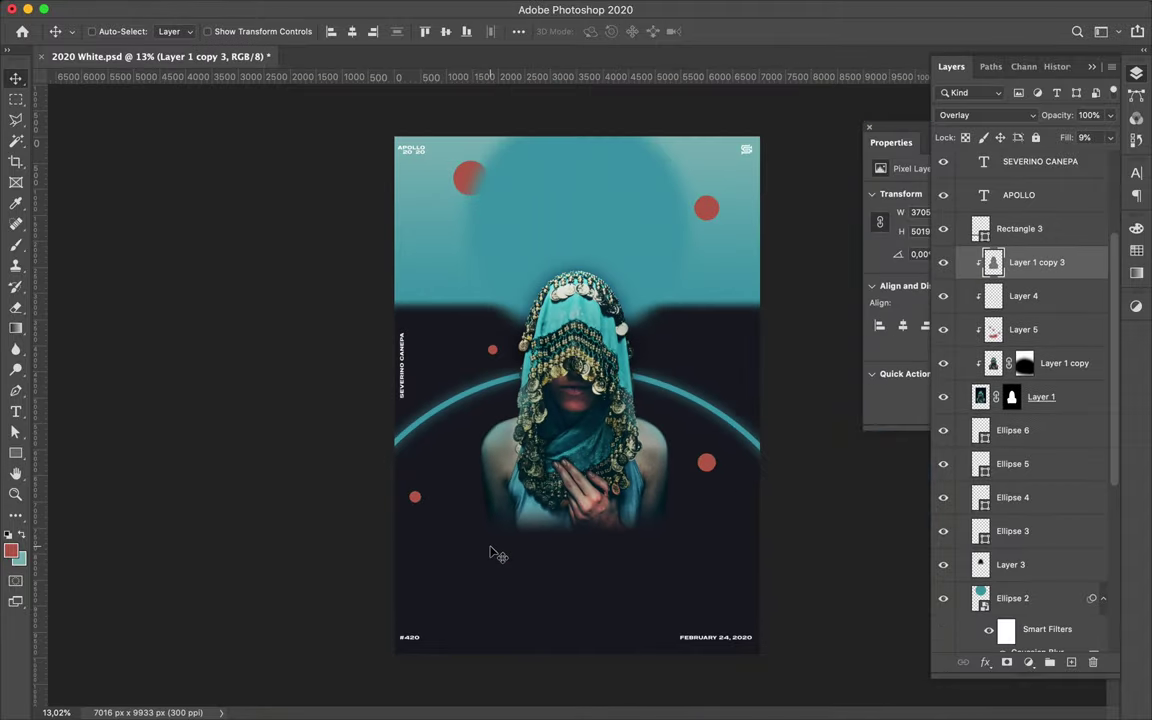
{"action": "scroll", "coordinate": [1030, 400], "scroll_direction": "down", "scroll_amount": 5}
{"action": "left_click", "coordinate": [1019, 567], "text": "shift"}
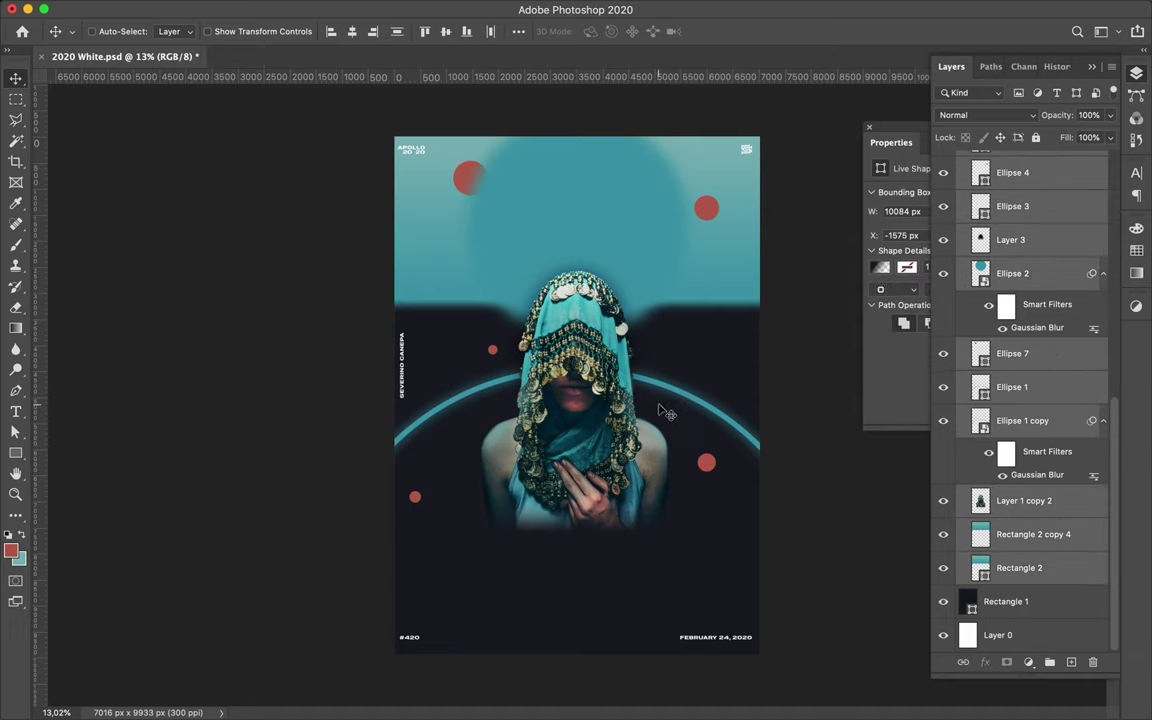
{"action": "left_click_drag", "start_coordinate": [667, 413], "coordinate": [667, 496]}
{"action": "left_click", "coordinate": [425, 234], "text": "super"}
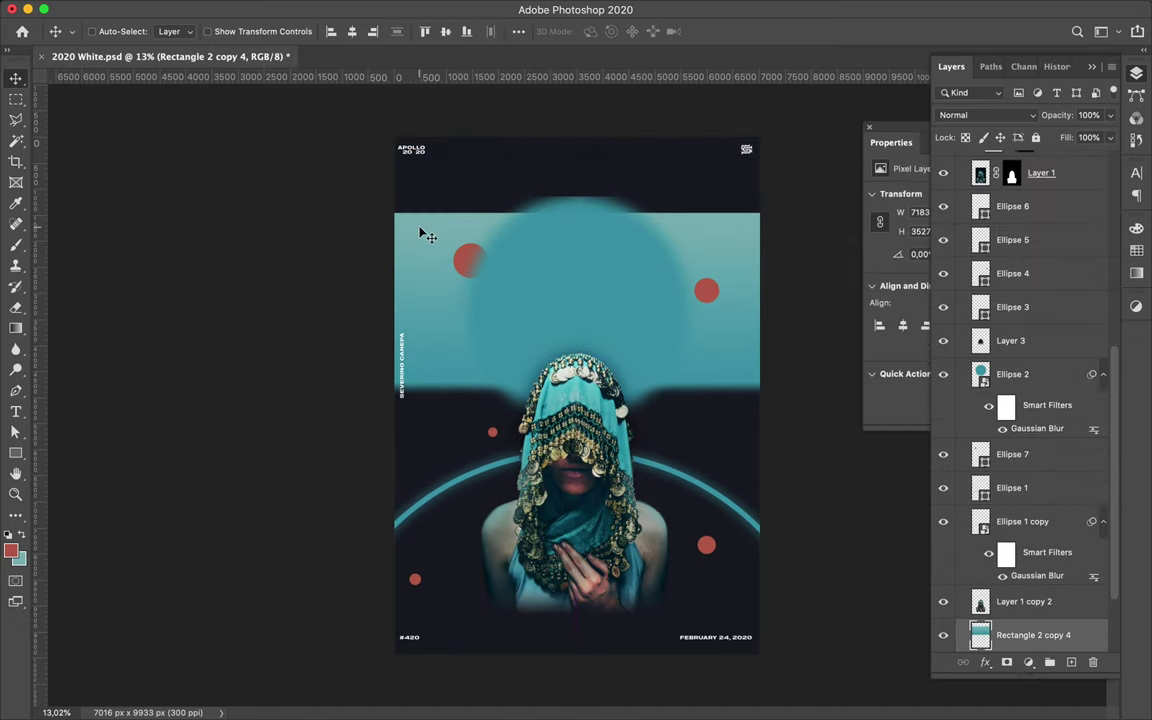
{"action": "left_click_drag", "start_coordinate": [578, 298], "coordinate": [578, 221]}
Delete the blurred circle Ellipse 2 and save the poster
{"action": "left_click", "coordinate": [579, 233], "text": "super"}
{"action": "key", "text": "Delete"}
{"action": "key", "text": "super+s"}
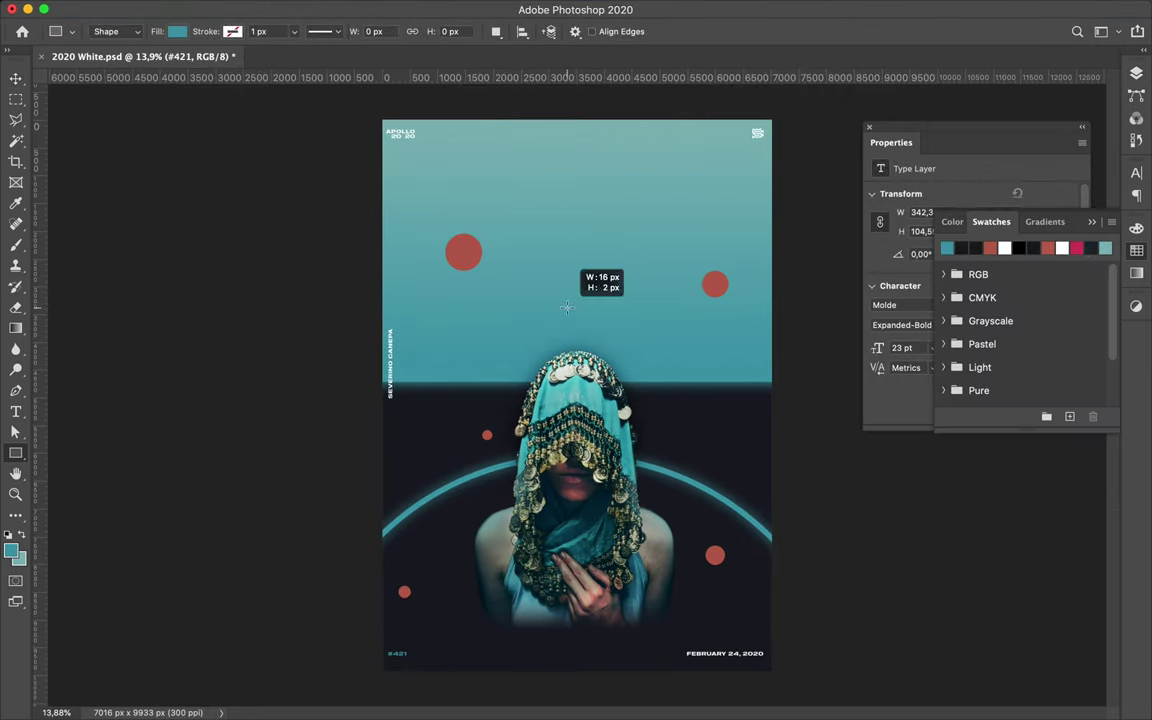
{"action": "mouse_move", "coordinate": [566, 307]}
{"action": "left_mouse_down"}
{"action": "mouse_move", "coordinate": [607, 329]}
{"action": "mouse_move", "coordinate": [600, 393]}
{"action": "left_mouse_up"}
{"action": "key", "text": "super+z"}
Draw a large teal circle at the centre and move it below Layer 1
{"action": "right_click", "coordinate": [15, 453]}
{"action": "left_click", "coordinate": [60, 435]}
{"action": "key", "text": "v"}
{"action": "left_click_drag", "start_coordinate": [505, 300], "coordinate": [578, 300]}
{"action": "key", "text": "F7"}
{"action": "mouse_move", "coordinate": [1012, 167]}
{"action": "left_mouse_down"}
{"action": "mouse_move", "coordinate": [1064, 551]}
{"action": "mouse_move", "coordinate": [1059, 485]}
{"action": "left_mouse_up"}
Gaussian-blur the teal circle, centre it behind the head, and duplicate it
{"action": "left_click", "coordinate": [395, 10]}
{"action": "left_click", "coordinate": [400, 23]}
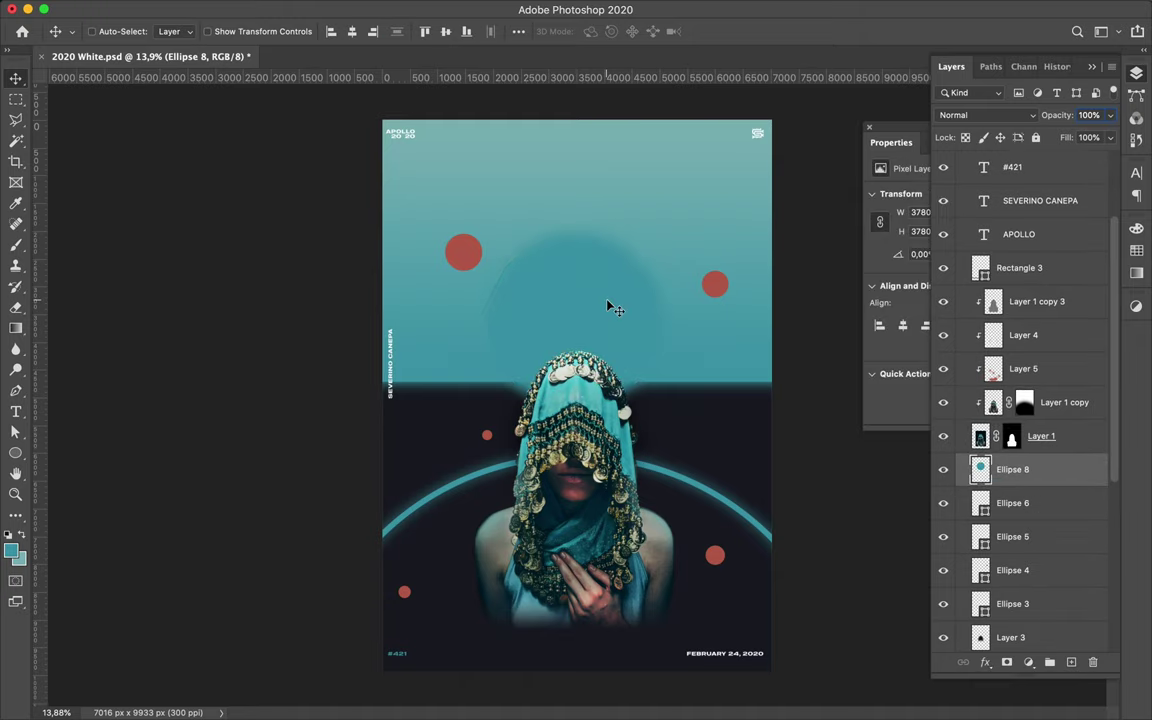
{"action": "left_click_drag", "start_coordinate": [607, 306], "coordinate": [610, 319]}
{"action": "left_click", "coordinate": [1071, 663]}
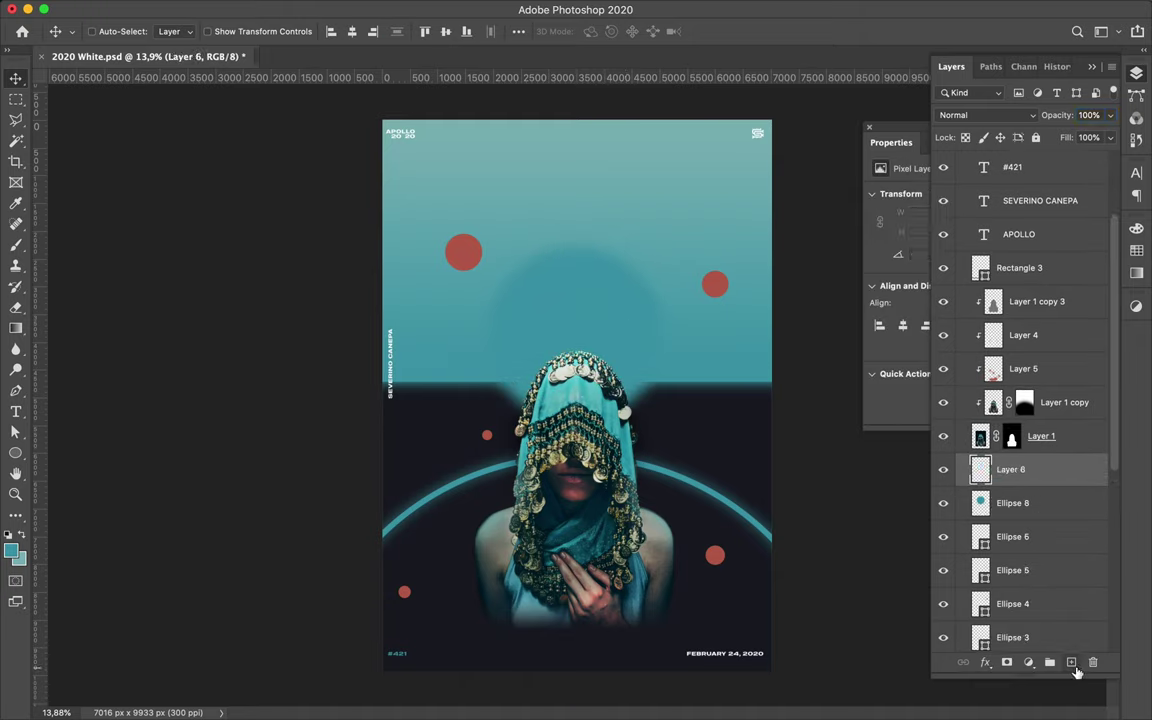
{"action": "left_click", "coordinate": [1013, 503]}
{"action": "key", "text": "super+j"}
{"action": "left_click", "coordinate": [374, 9]}
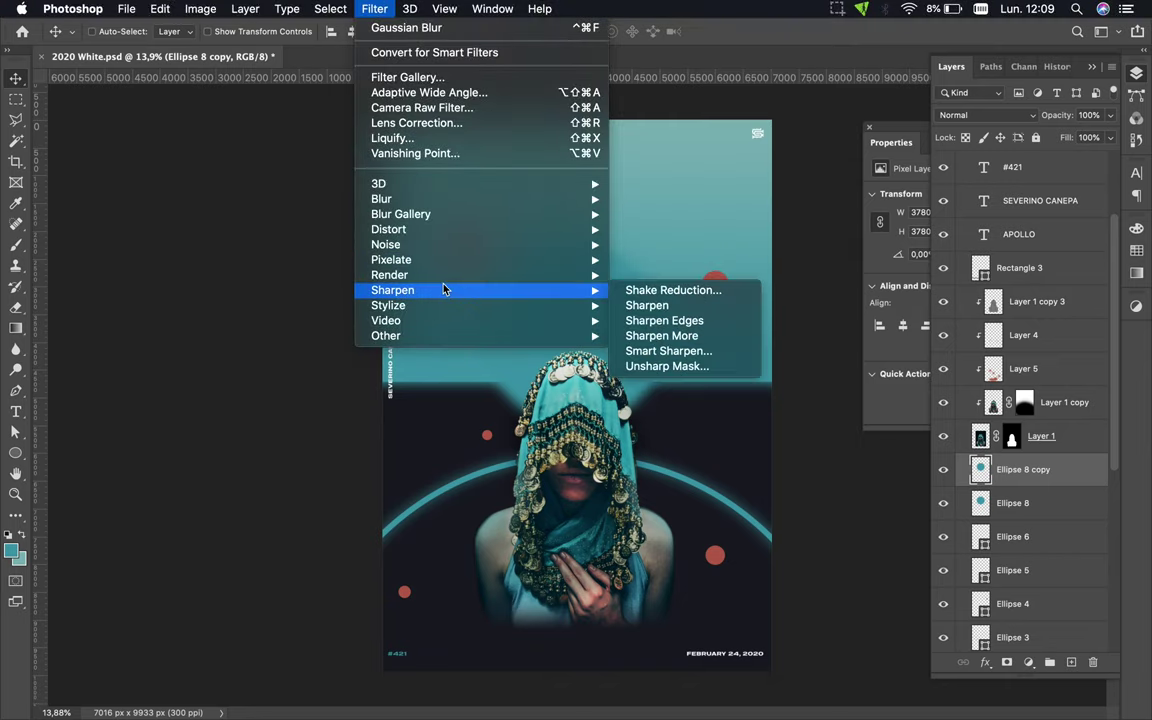
Apply a 105mm Prime lens flare at 161% brightness to the circle copy
{"action": "mouse_move", "coordinate": [388, 305]}
{"action": "left_click", "coordinate": [645, 373]}
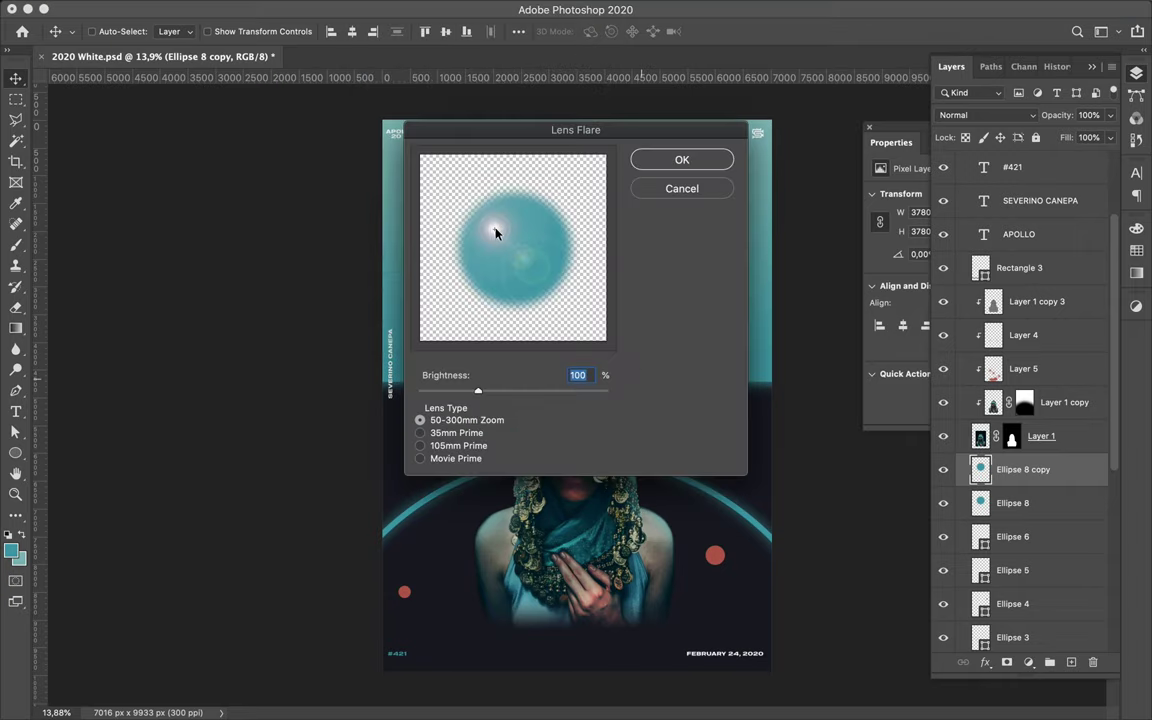
{"action": "left_click", "coordinate": [420, 445]}
{"action": "left_click_drag", "start_coordinate": [478, 390], "coordinate": [509, 390]}
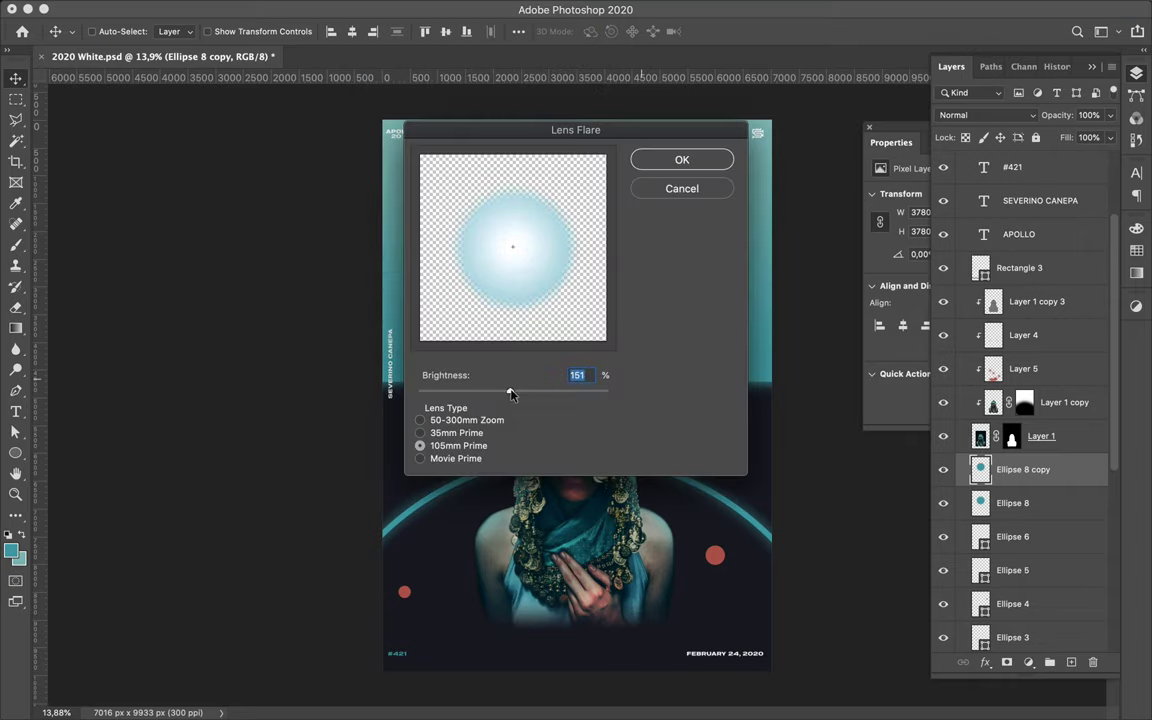
{"action": "left_click", "coordinate": [700, 163]}
Set the glow copy to Linear Dodge, then add Overlay and Hard Mix duplicates
{"action": "left_click", "coordinate": [985, 115]}
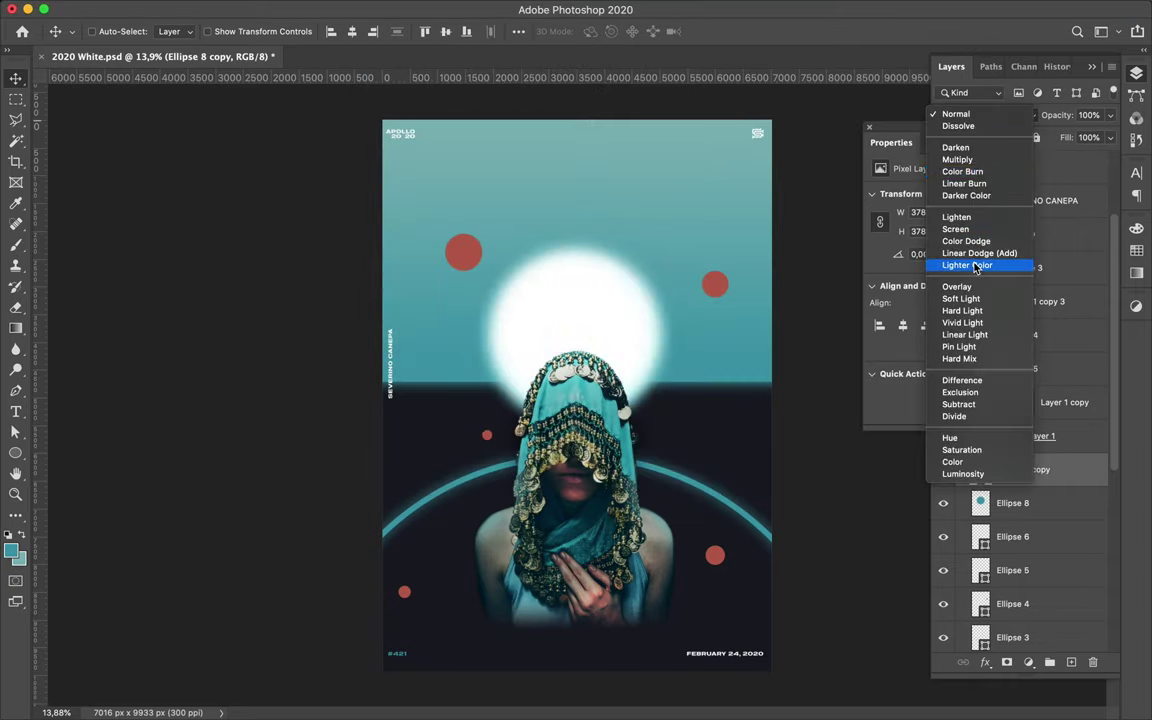
{"action": "left_click", "coordinate": [975, 258]}
{"action": "key", "text": "ctrl+j"}
{"action": "left_click", "coordinate": [988, 115]}
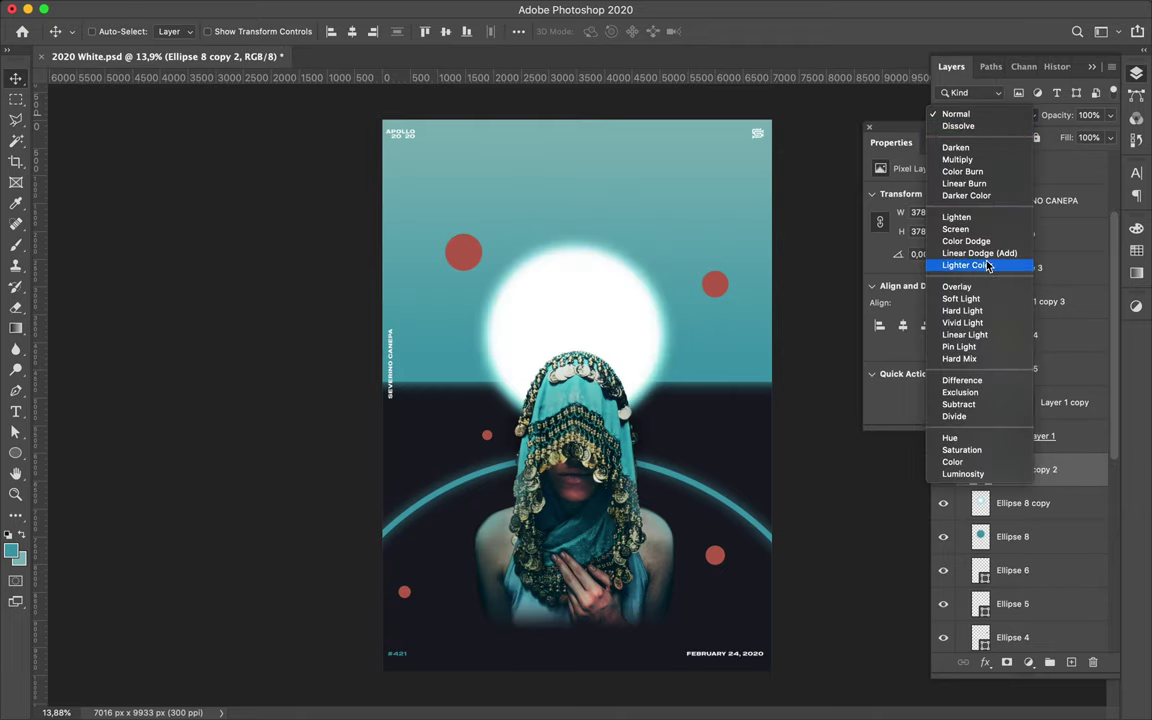
{"action": "left_click", "coordinate": [985, 288]}
{"action": "key", "text": "ctrl+j"}
{"action": "left_click", "coordinate": [988, 115]}
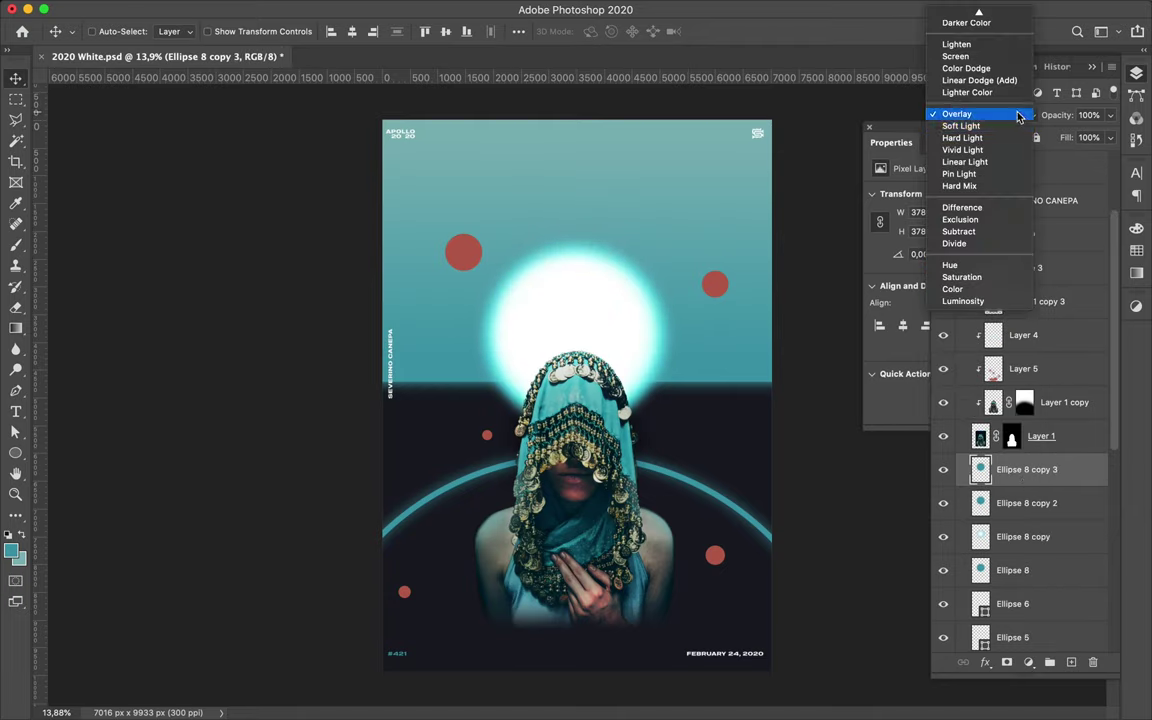
{"action": "left_click", "coordinate": [960, 186]}
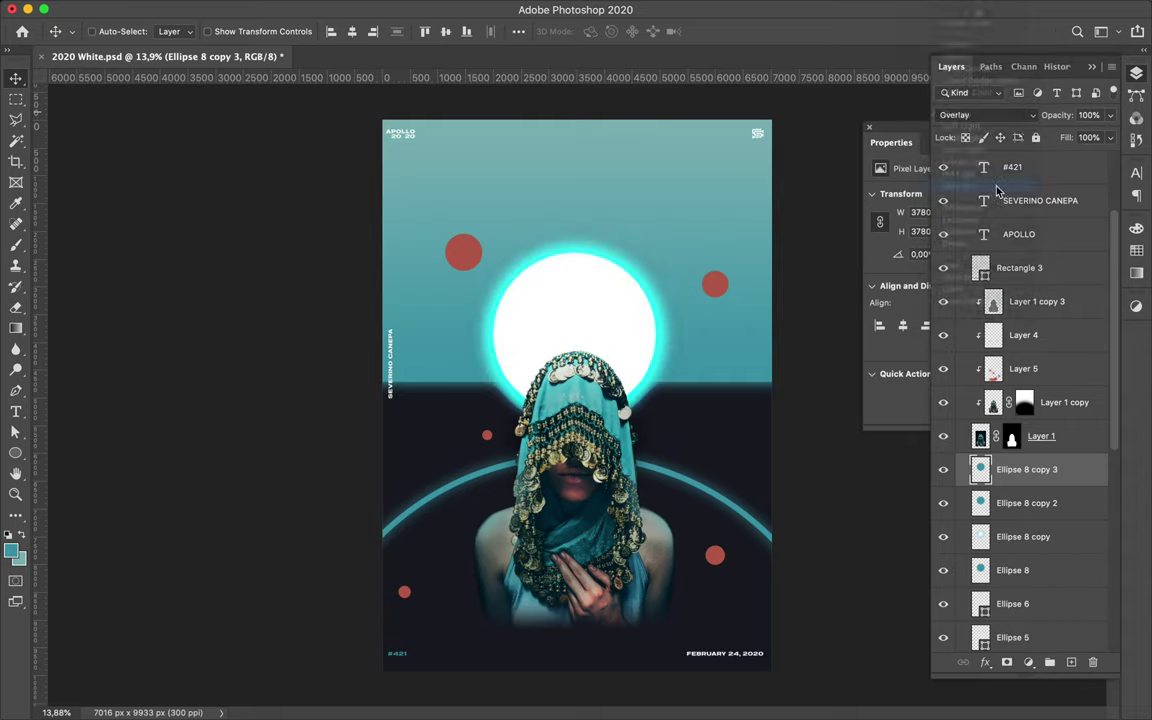
Add another glow duplicate blended with Linear Light at 57% fill
{"action": "key", "text": "ctrl+j"}
{"action": "left_click", "coordinate": [988, 115]}
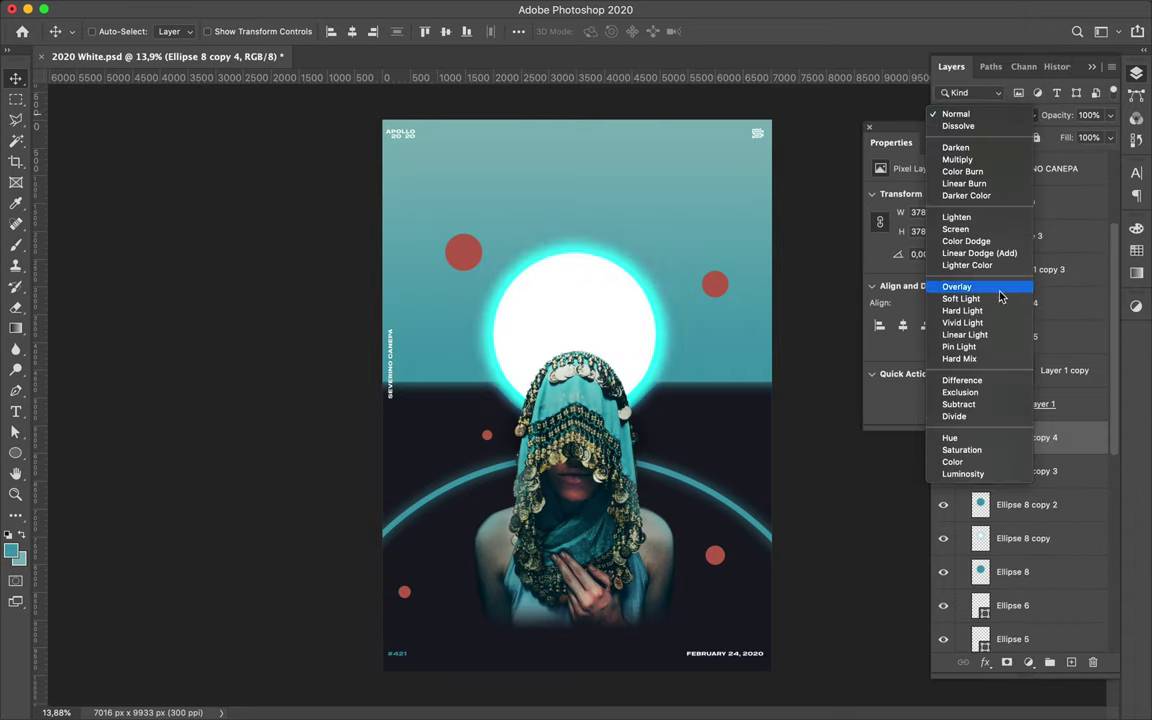
{"action": "left_click", "coordinate": [1003, 337]}
{"action": "key", "text": "shift+5"}
{"action": "key", "text": "shift+7"}
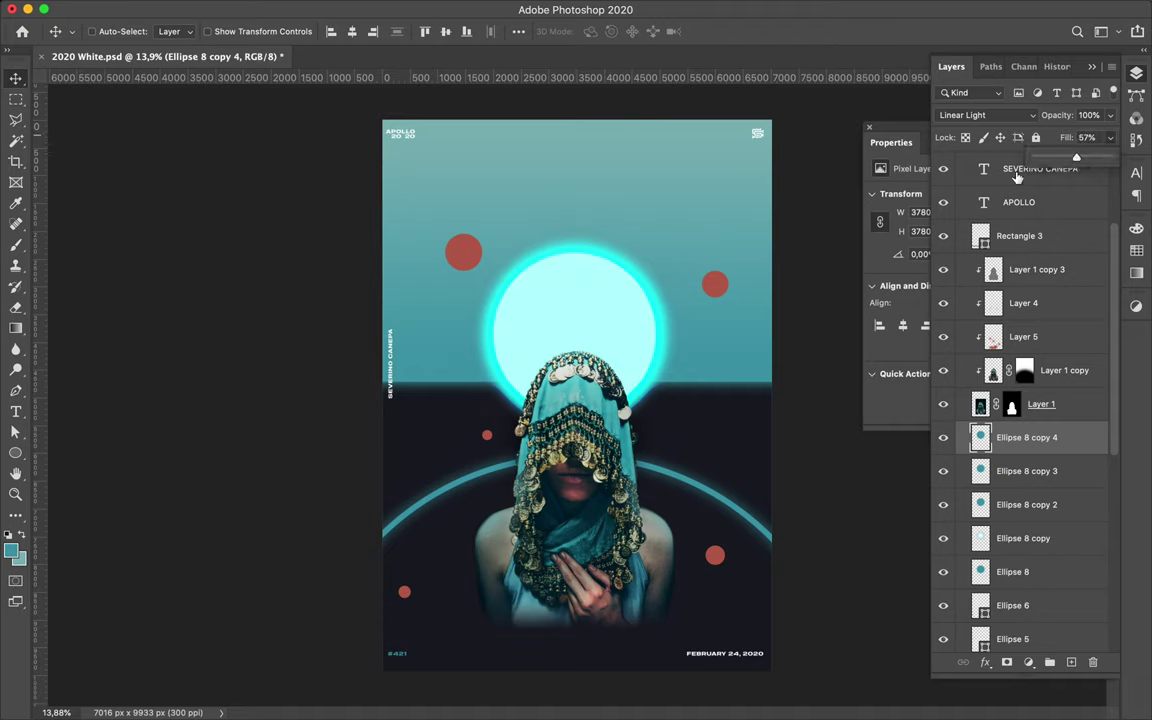
Adjust the Eraser brush size and hardness, then return to the Move tool
{"action": "key", "text": "e"}
{"action": "right_click", "coordinate": [578, 336]}
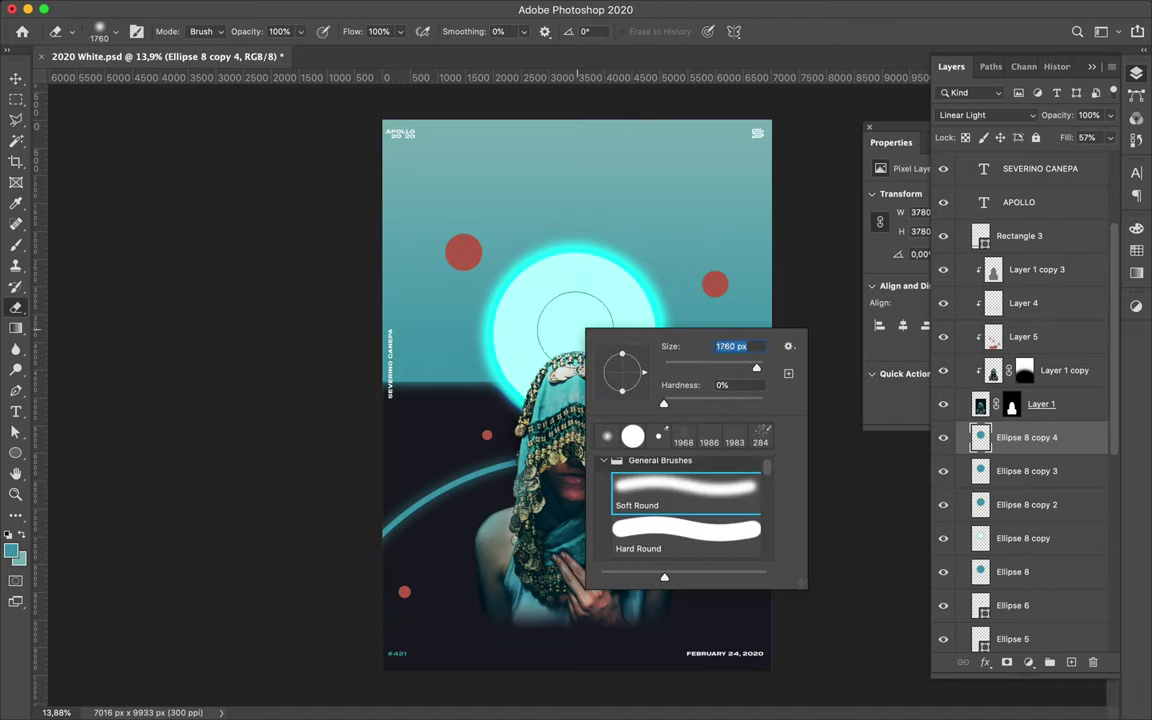
{"action": "key", "text": "Return"}
{"action": "key", "text": "v"}
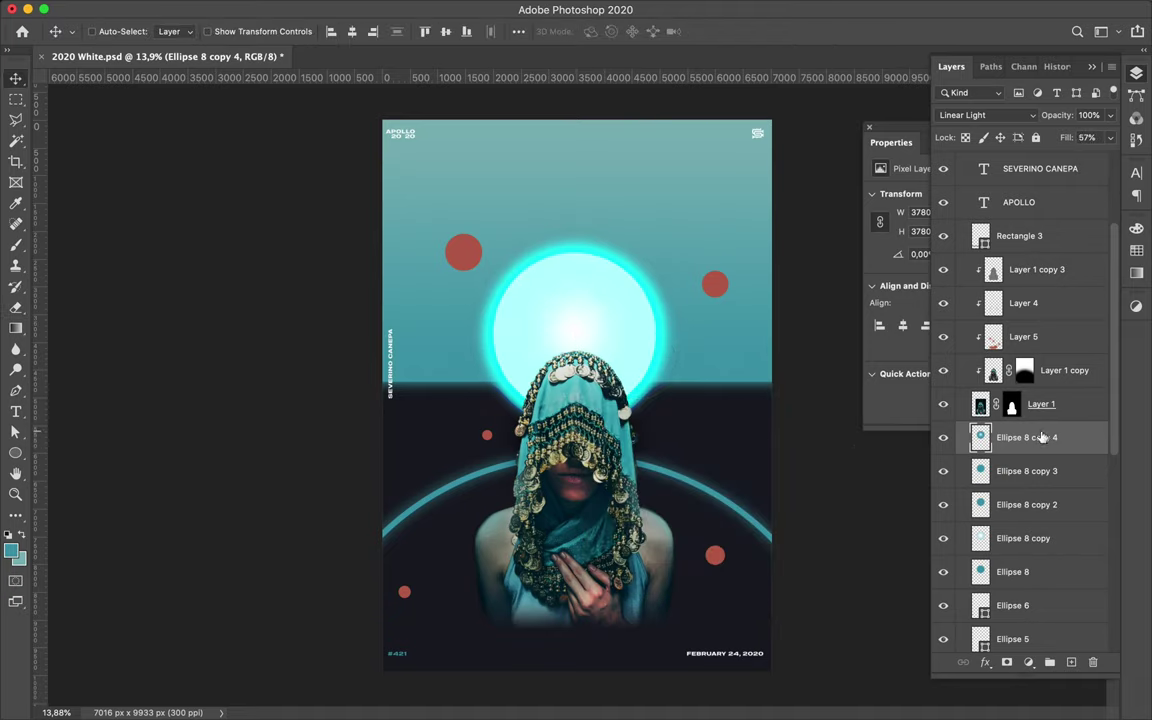
{"action": "scroll", "coordinate": [700, 415], "scroll_direction": "down", "scroll_amount": 3}
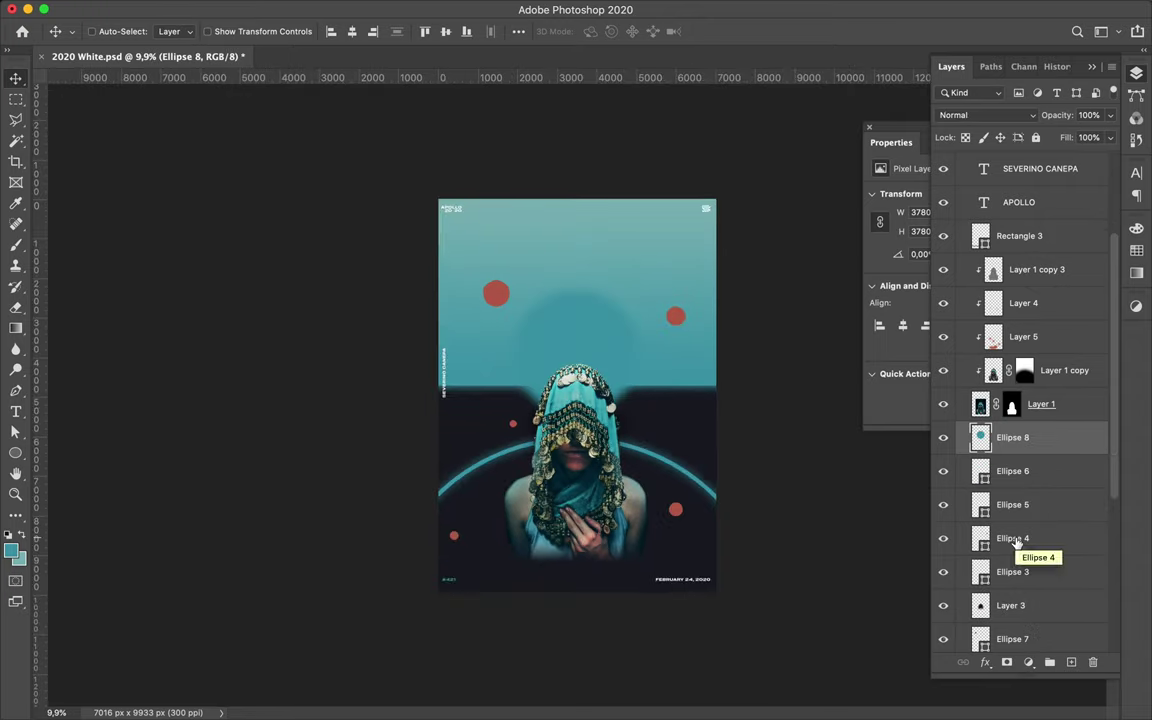
Scale the white glow down, Gaussian Blur it at 717.8 px, and duplicate it twice
{"action": "mouse_move", "coordinate": [676, 437]}
{"action": "left_mouse_down"}
{"action": "mouse_move", "coordinate": [602, 368]}
{"action": "mouse_move", "coordinate": [597, 337]}
{"action": "left_mouse_up"}
{"action": "key", "text": "Return"}
{"action": "left_click", "coordinate": [374, 8]}
{"action": "left_click", "coordinate": [664, 259]}
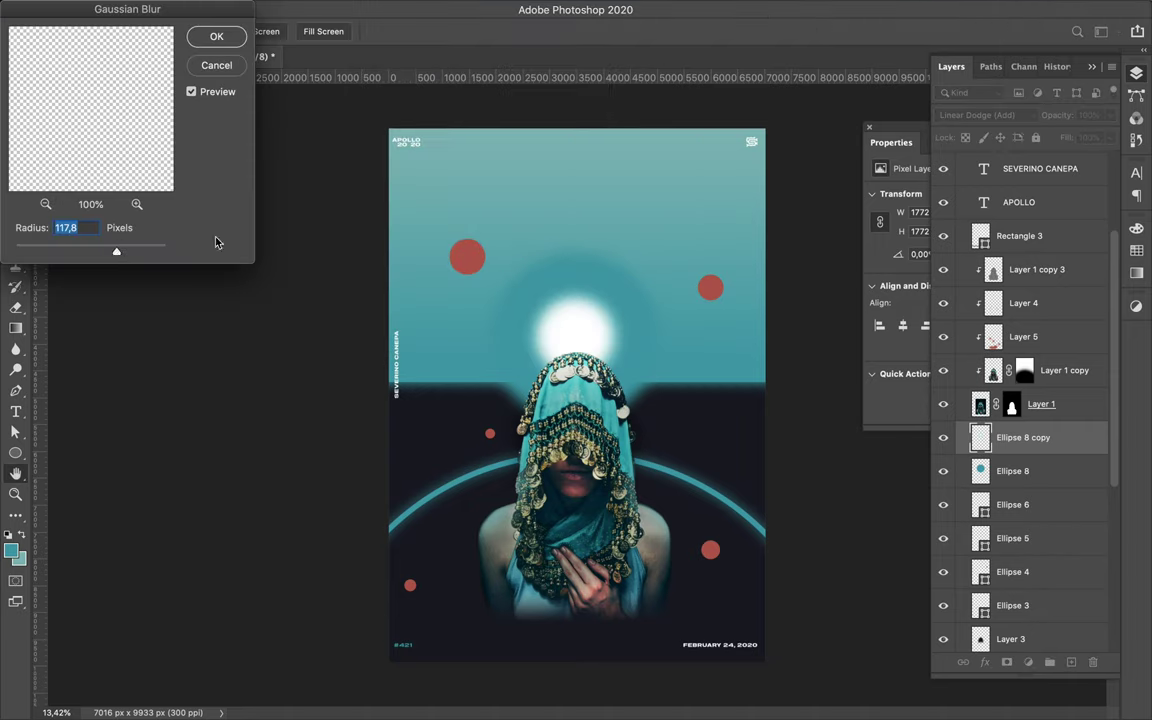
{"action": "left_click_drag", "start_coordinate": [163, 254], "coordinate": [156, 251]}
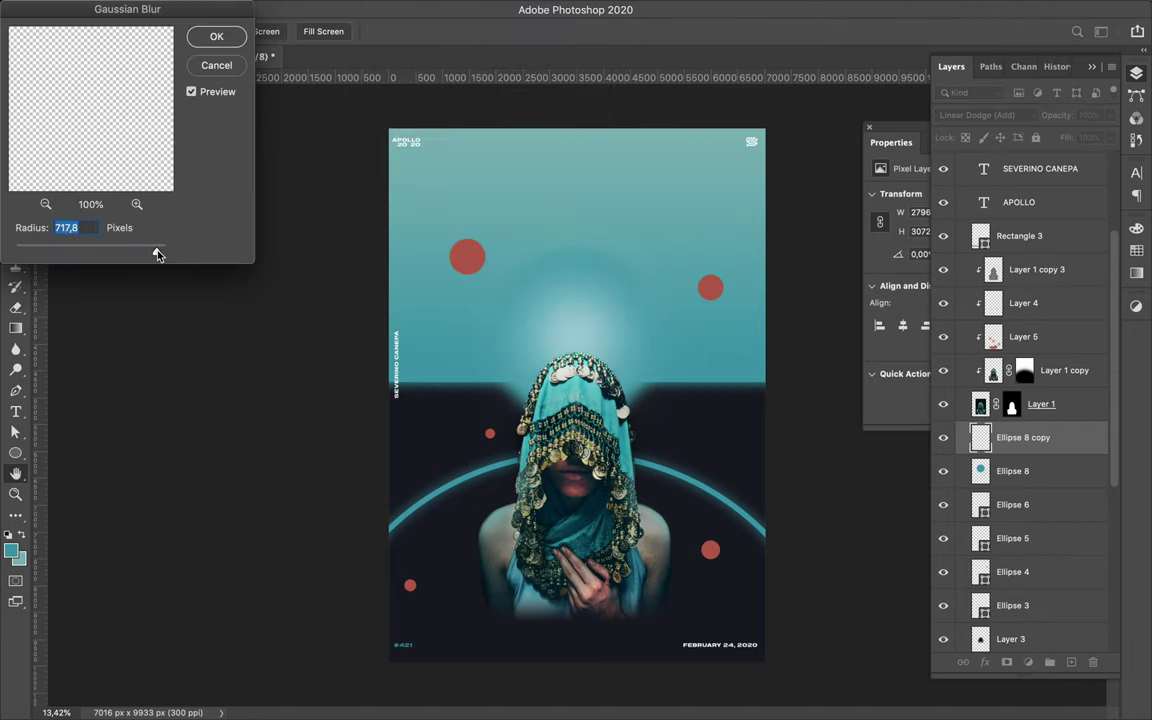
{"action": "key", "text": "Return"}
{"action": "key", "text": "ctrl+j"}
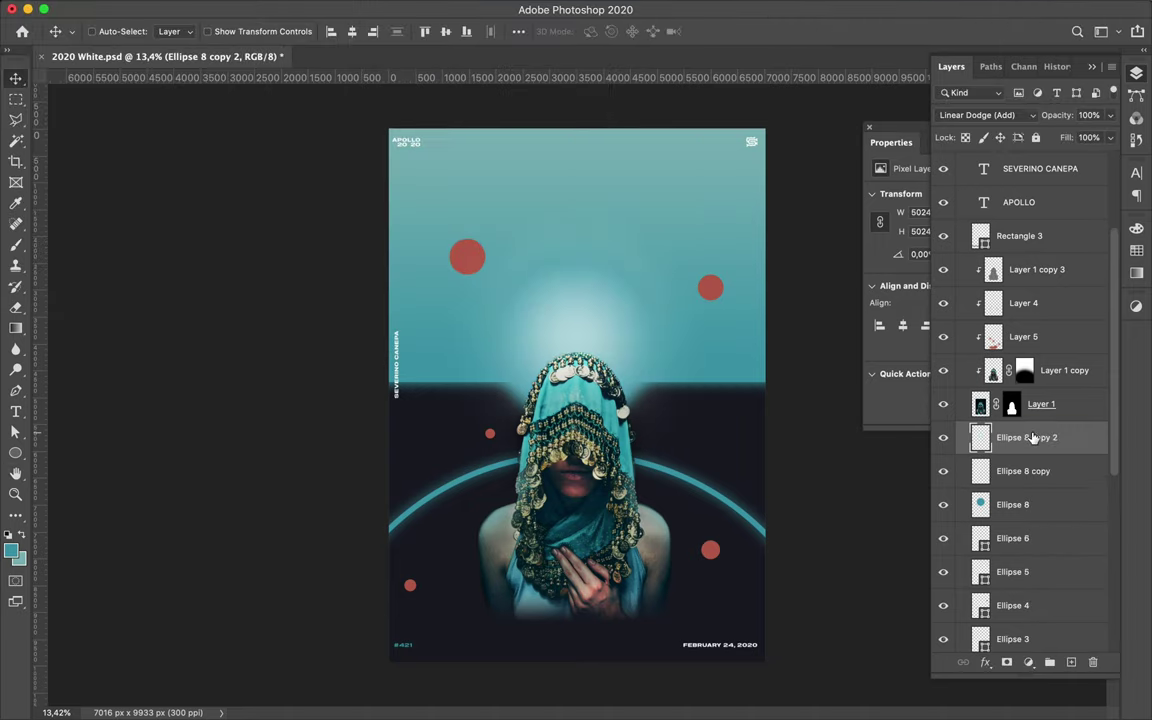
{"action": "key", "text": "ctrl+j"}
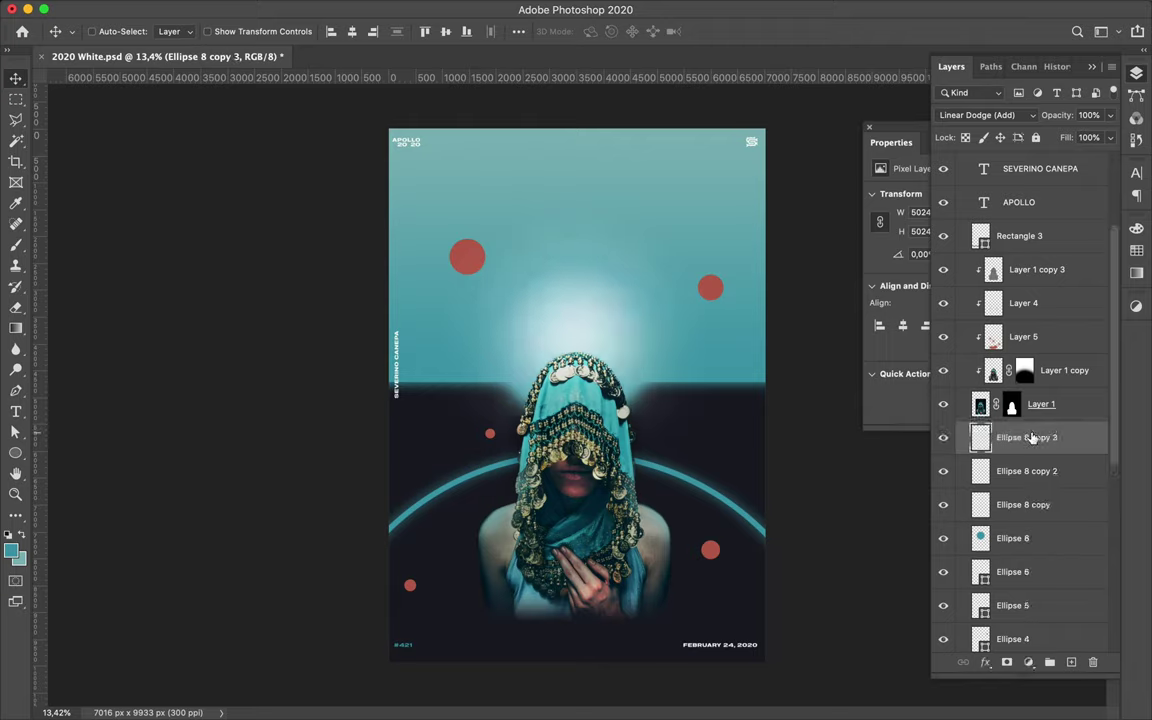